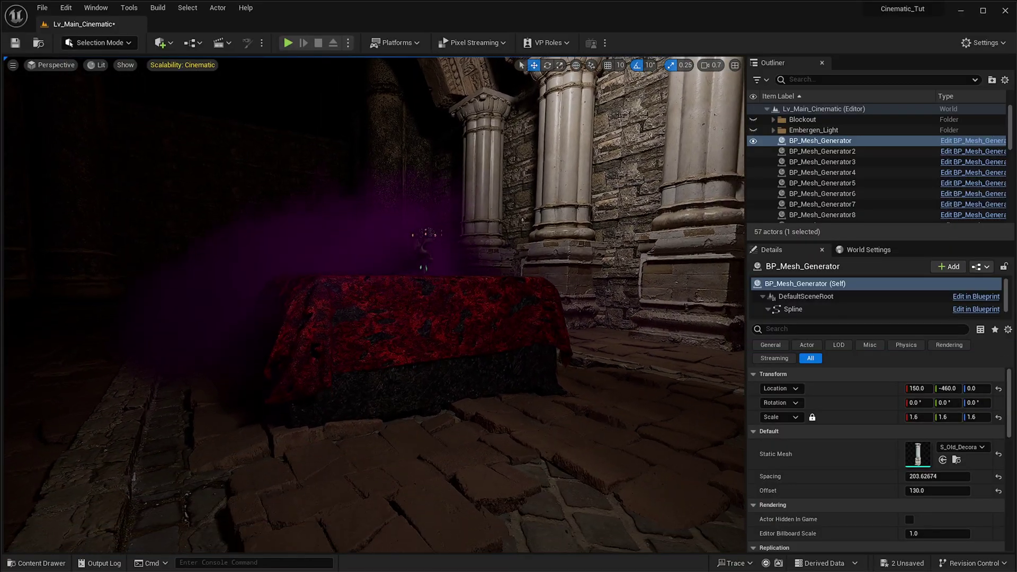
# - Examine the cloth-covered altar, the goblet and the purple smoke from several viewpoints
pyautogui.moveTo(546, 312); pyautogui.dragTo(546, 280, button='right')
pyautogui.moveTo(443, 374); pyautogui.dragTo(397, 379, button='right')
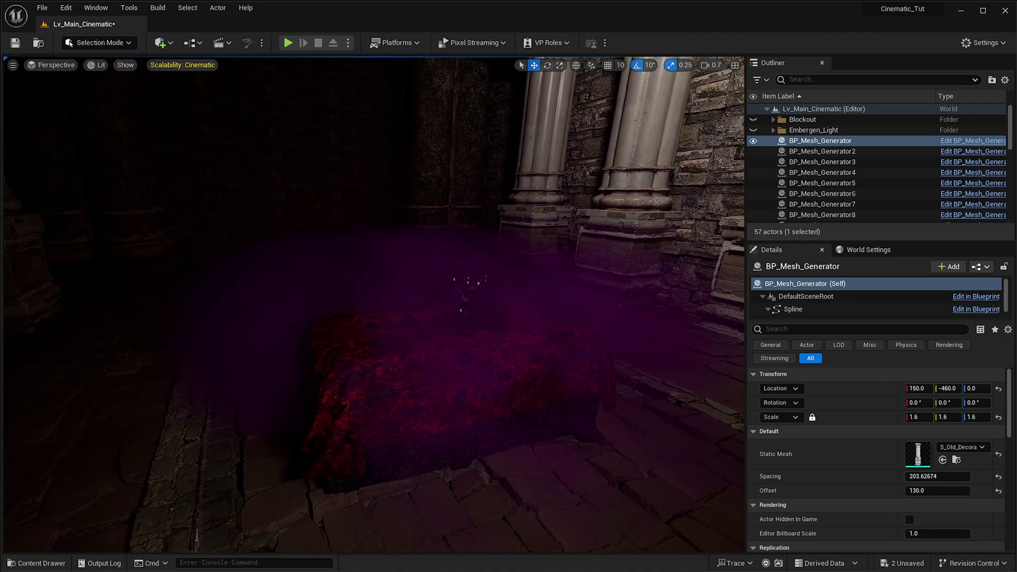
pyautogui.moveTo(378, 332); pyautogui.dragTo(375, 332, button='right')
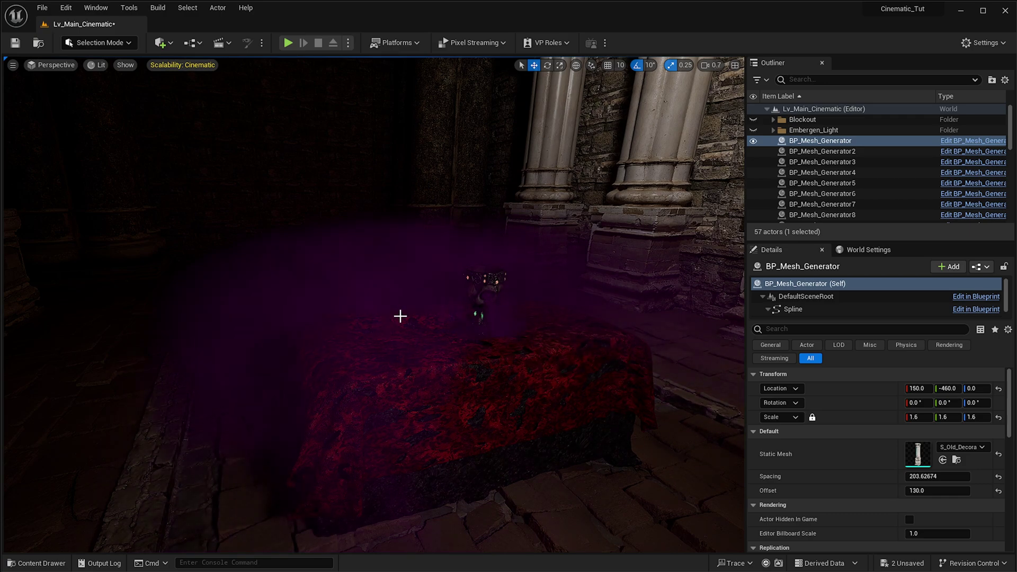
pyautogui.moveTo(400, 317); pyautogui.dragTo(396, 312, button='right')
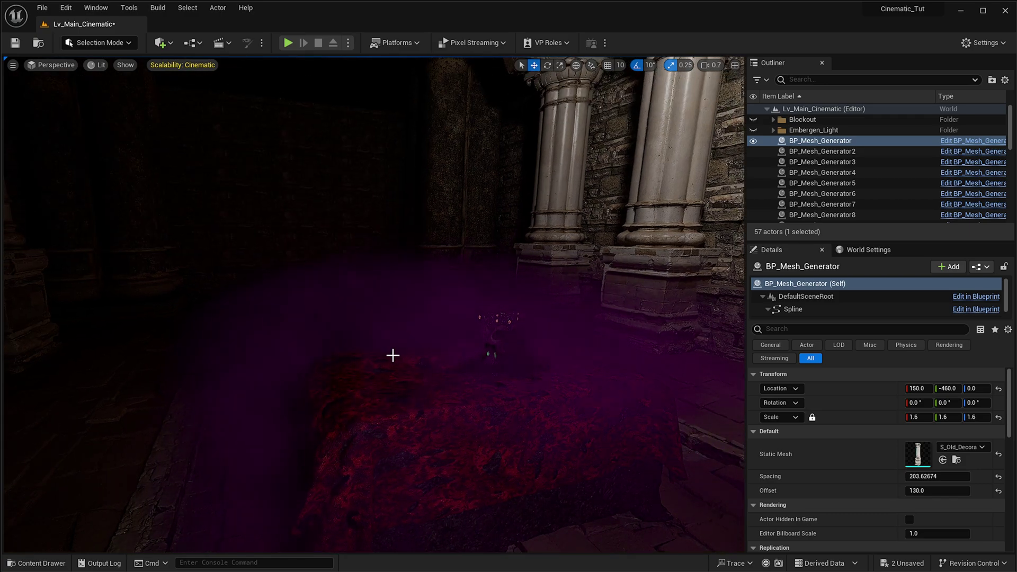
pyautogui.moveTo(402, 362); pyautogui.dragTo(401, 333, button='right')
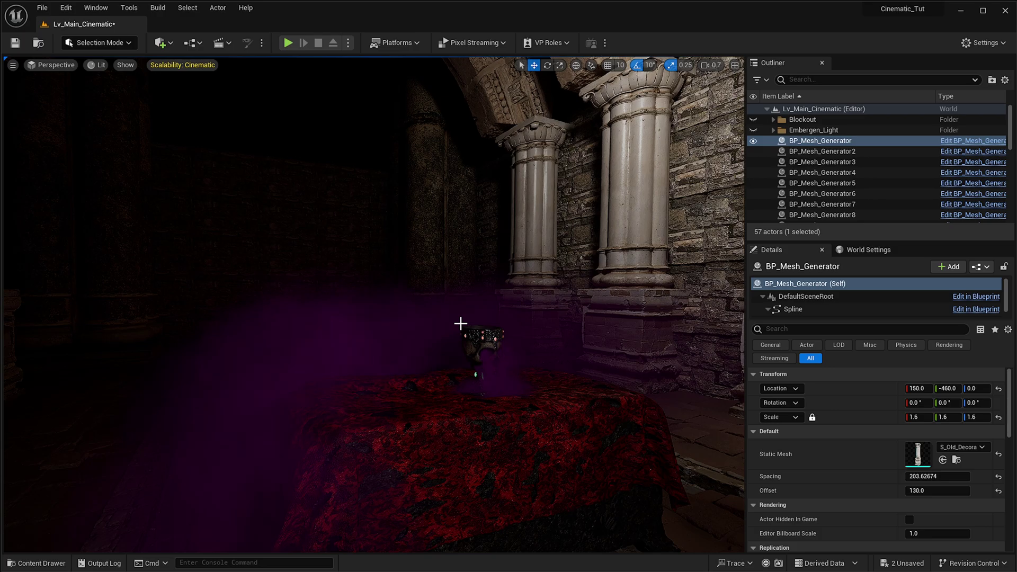
pyautogui.moveTo(483, 234); pyautogui.dragTo(509, 234, button='right')
pyautogui.moveTo(483, 362); pyautogui.dragTo(430, 362, button='right')
pyautogui.moveTo(647, 357); pyautogui.dragTo(652, 347, button='right')
pyautogui.moveTo(438, 371); pyautogui.dragTo(437, 382, button='right')
pyautogui.moveTo(498, 405); pyautogui.dragTo(511, 415, button='right')
pyautogui.moveTo(462, 448); pyautogui.dragTo(463, 456, button='right')
pyautogui.moveTo(374, 304)
pyautogui.mouseDown(button='right')
pyautogui.moveTo(450, 305)
pyautogui.moveTo(371, 307)
pyautogui.mouseUp(button='right')
pyautogui.moveTo(466, 452); pyautogui.dragTo(396, 393, button='right')
# - Open the Old_Candle_udlufhnqx asset folder inside Content/Megascans/3D_Assets
pyautogui.hotkey('ctrl', 'space')
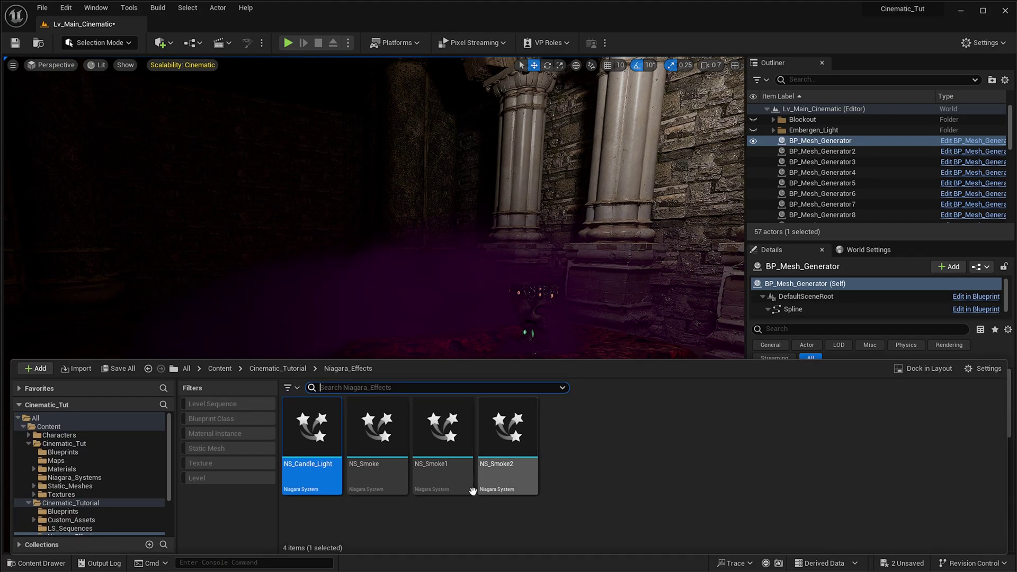
pyautogui.moveTo(456, 333); pyautogui.dragTo(453, 332, button='right')
pyautogui.hotkey('ctrl', 'space')
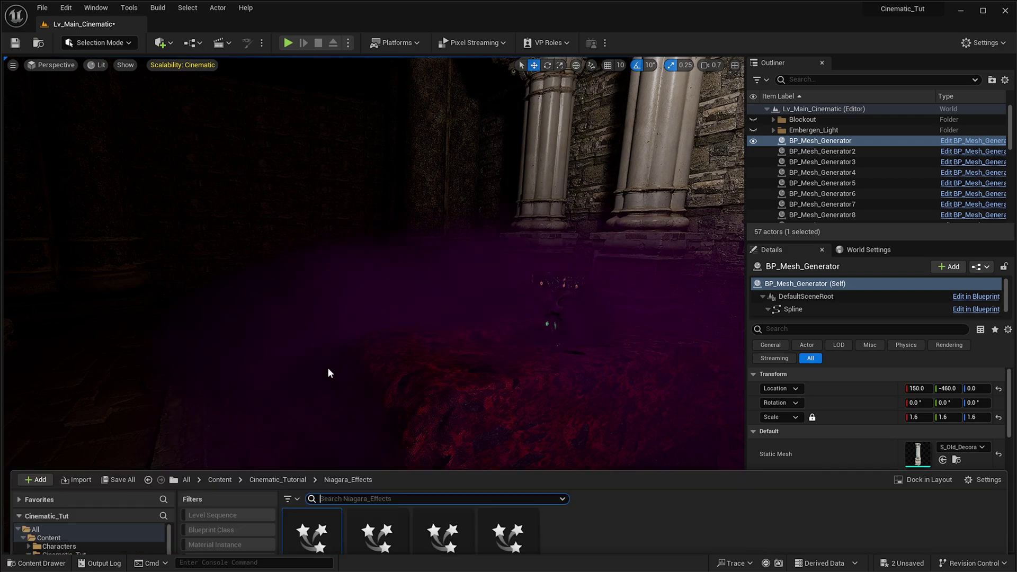
pyautogui.click(259, 370)
pyautogui.click(211, 369)
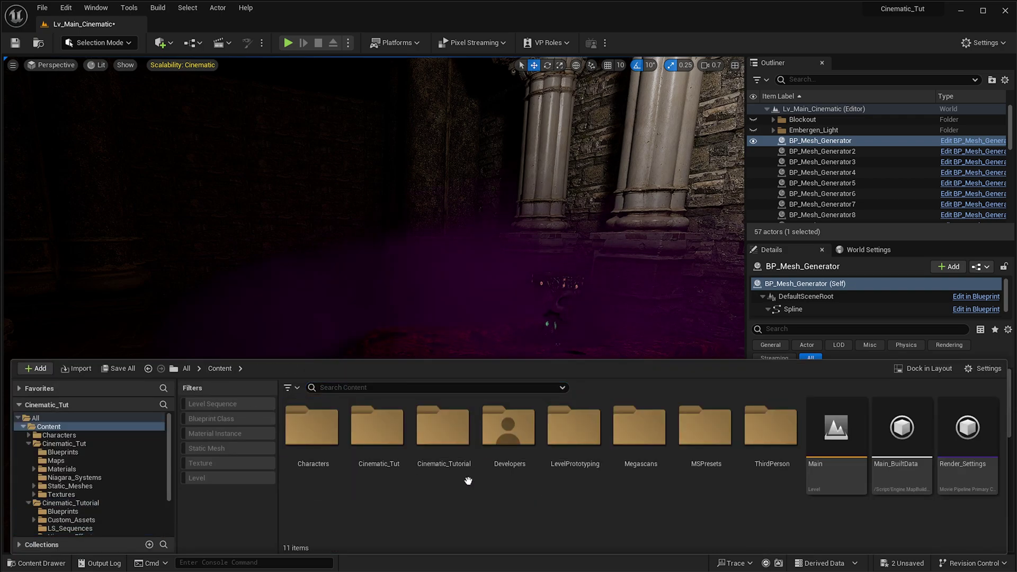
pyautogui.doubleClick(628, 461)
pyautogui.doubleClick(335, 460)
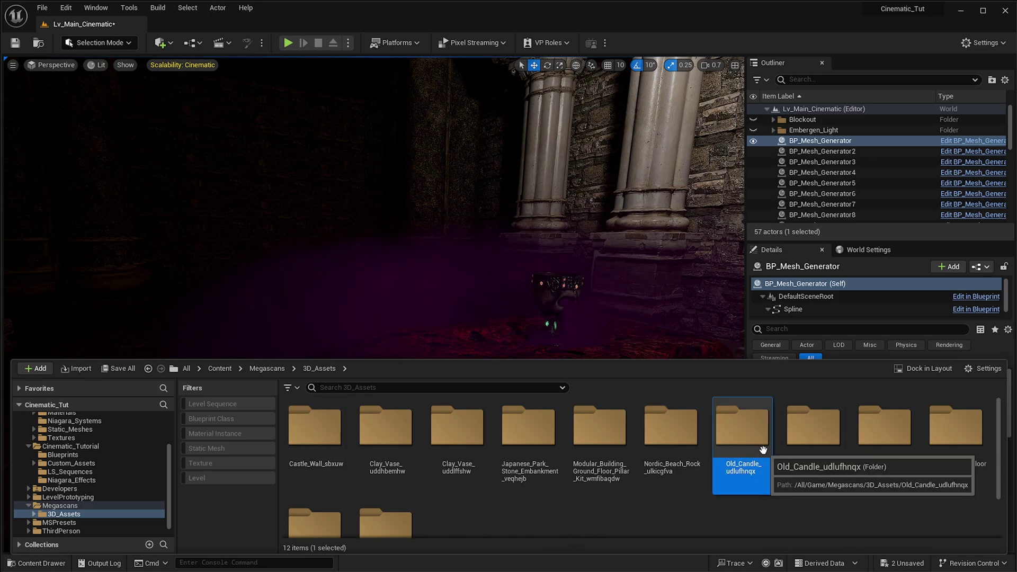
pyautogui.doubleClick(743, 431)
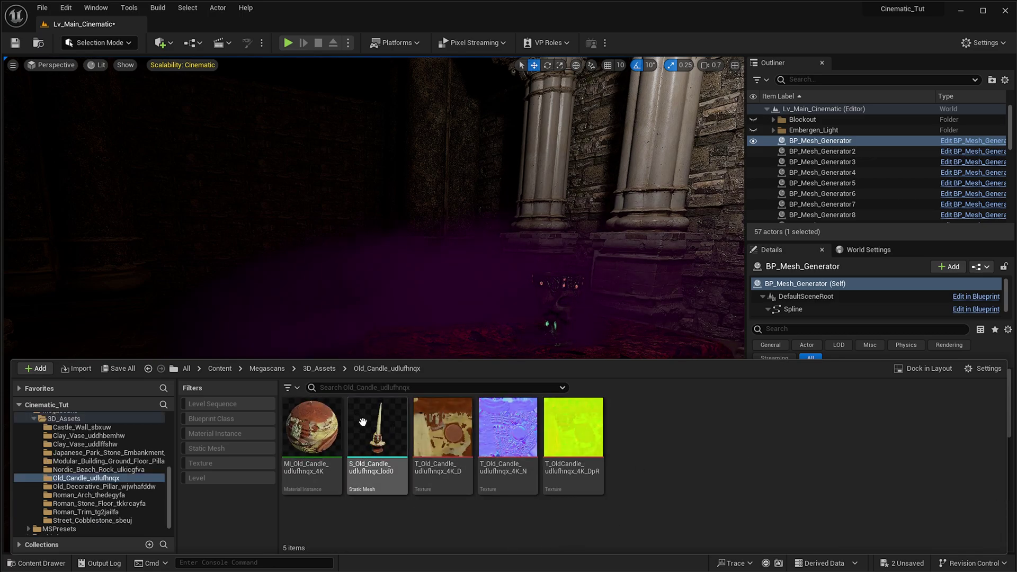
# - Place the S_Old_Candle_udlufhnqx_lod0 static mesh on the altar cloth near the goblet and raise it slightly
pyautogui.moveTo(374, 441); pyautogui.dragTo(447, 288)
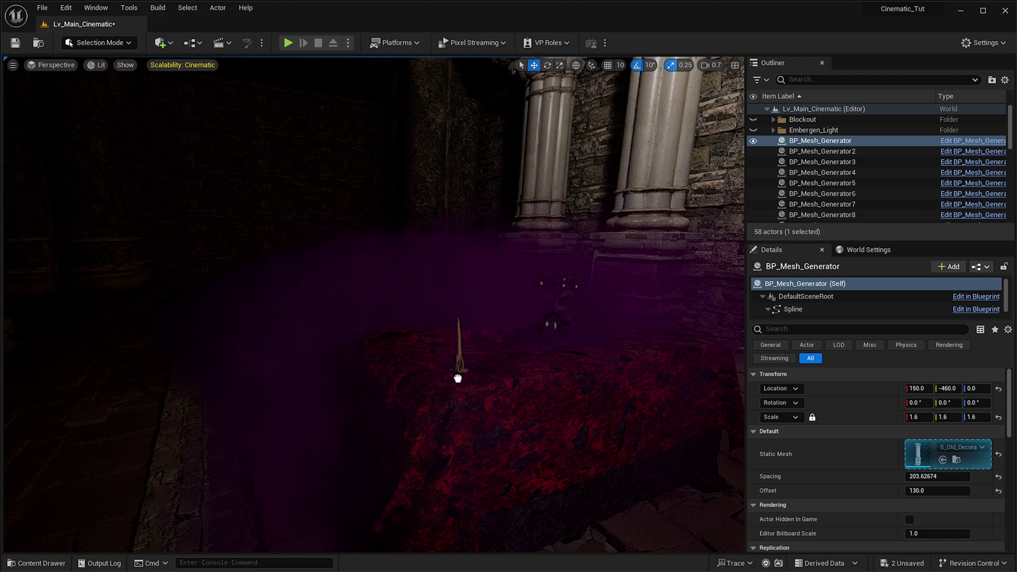
pyautogui.moveTo(458, 382); pyautogui.dragTo(458, 380)
pyautogui.moveTo(459, 380); pyautogui.dragTo(553, 416, button='right')
pyautogui.moveTo(429, 310); pyautogui.dragTo(423, 307, button='right')
pyautogui.moveTo(353, 425); pyautogui.dragTo(352, 403)
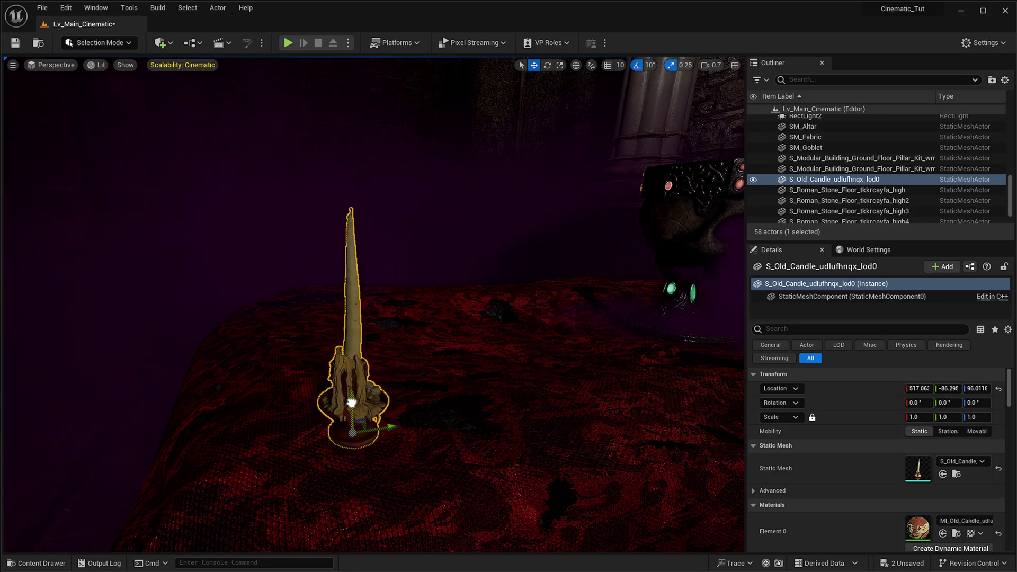
# - Frame the tip of the candle and open the Content/Cinematic_Tut/Niagara_Systems asset folder
pyautogui.moveTo(372, 305); pyautogui.dragTo(337, 297, button='right')
pyautogui.moveTo(407, 238); pyautogui.dragTo(452, 244, button='right')
pyautogui.moveTo(424, 293); pyautogui.dragTo(438, 263, button='right')
pyautogui.hotkey('ctrl', 'b')
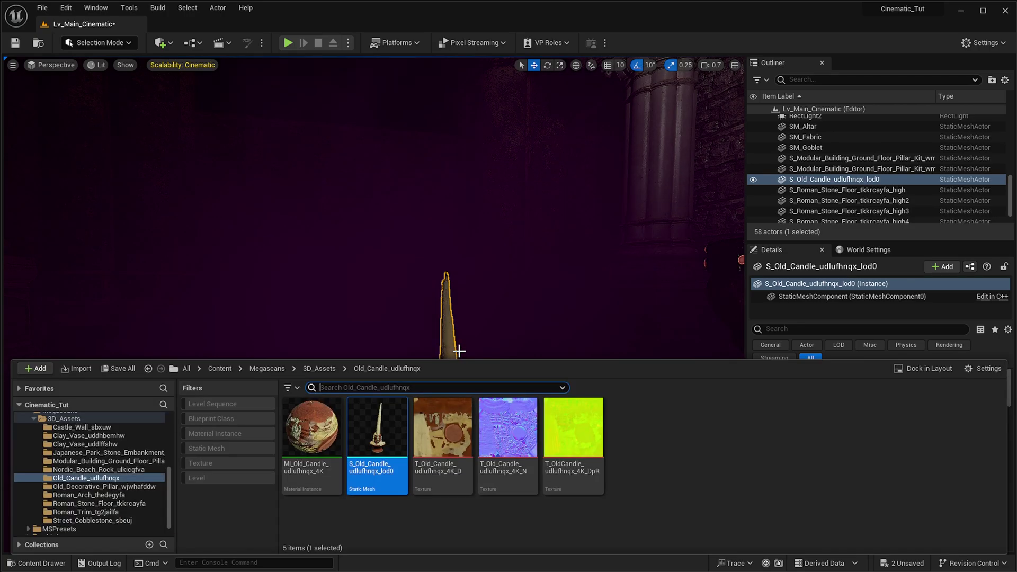
pyautogui.click(492, 530)
pyautogui.click(266, 369)
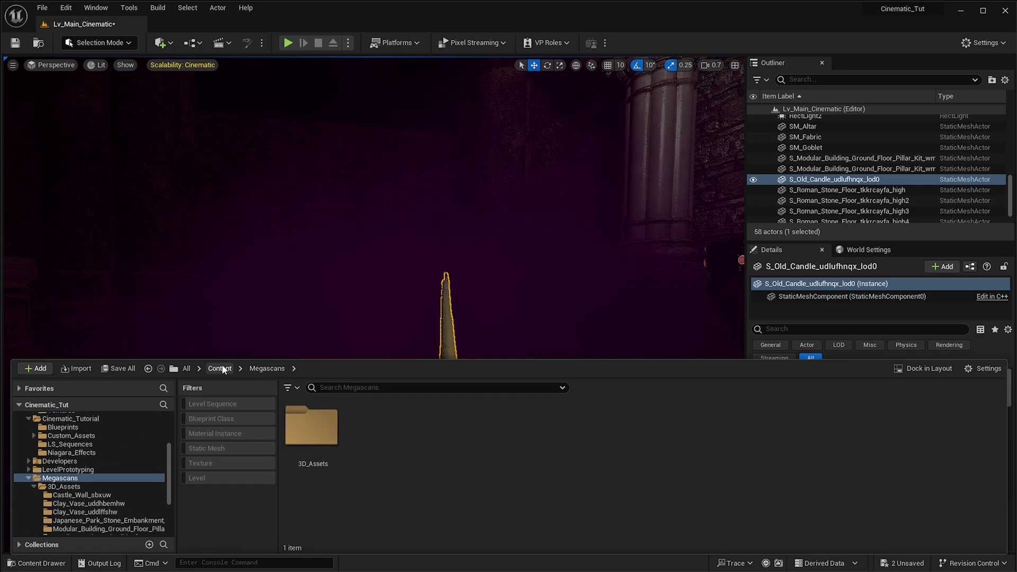
pyautogui.click(219, 368)
pyautogui.click(392, 451)
pyautogui.doubleClick(392, 451)
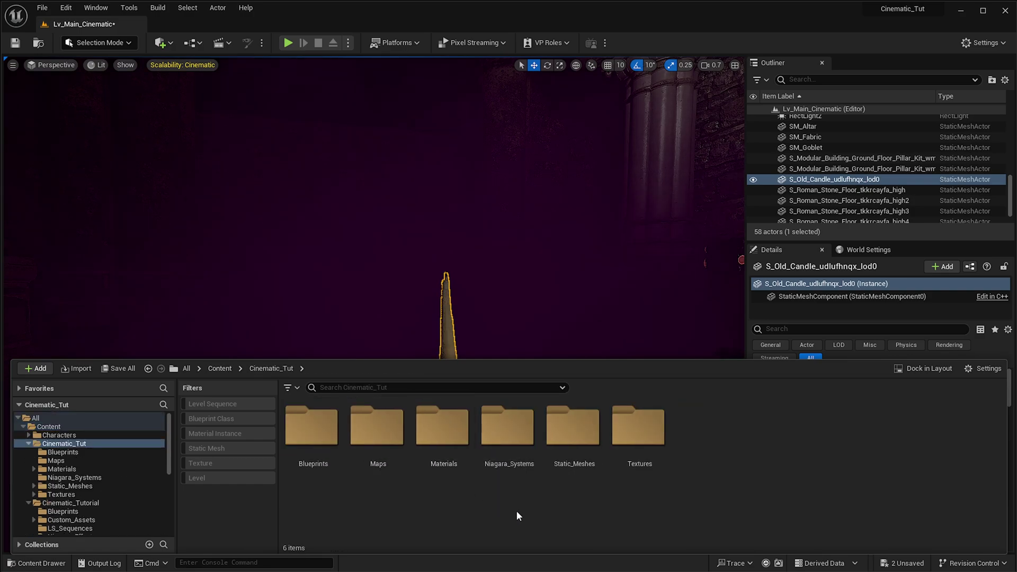
pyautogui.doubleClick(507, 429)
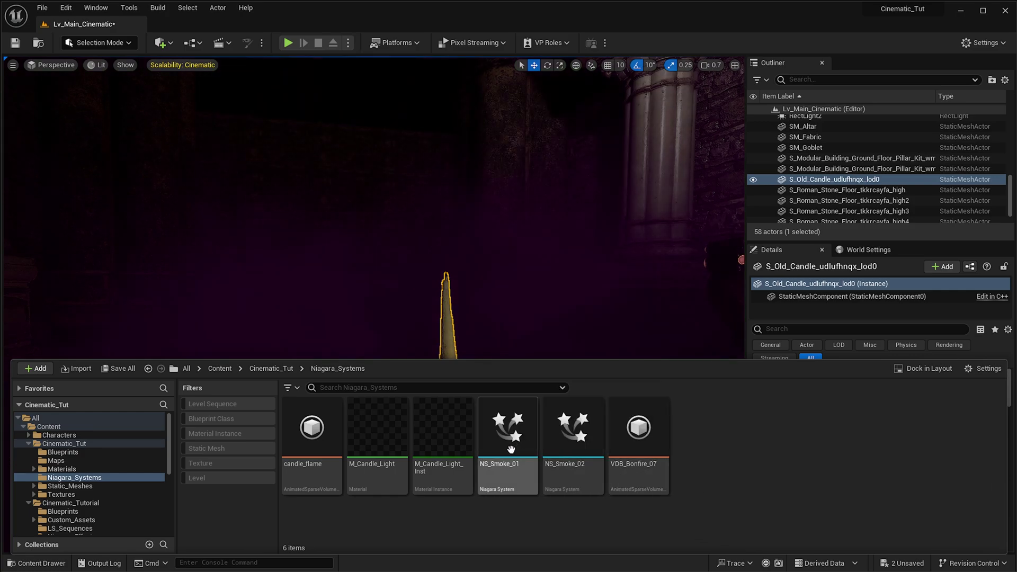
# - Create a new folder named Embergen_Candle inside Niagara_Systems
pyautogui.click(572, 429)
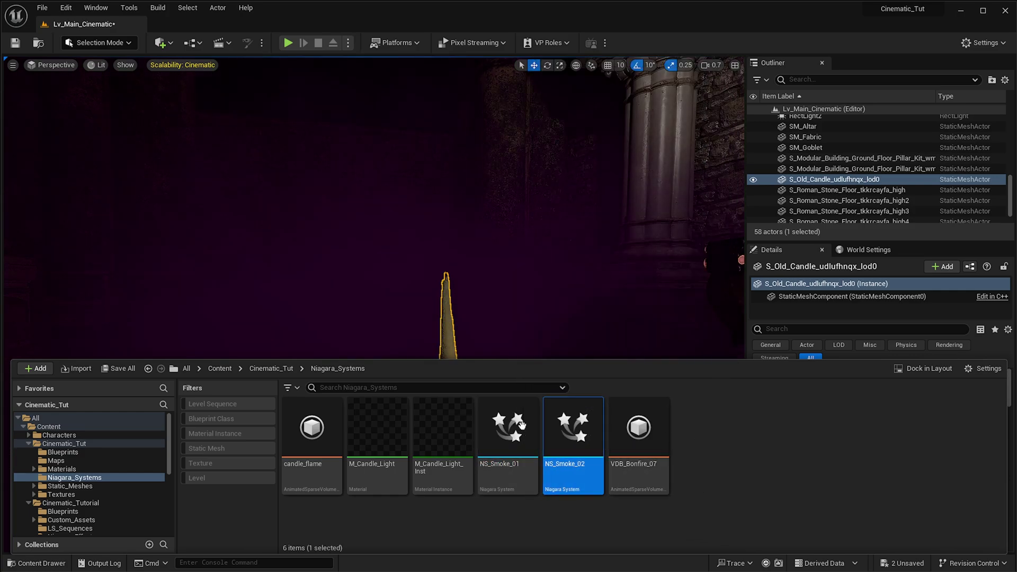
pyautogui.click(812, 452)
pyautogui.click(349, 430)
pyautogui.click(334, 432)
pyautogui.keyDown('ctrl'); pyautogui.click(376, 440); pyautogui.keyUp('ctrl')
pyautogui.keyDown('ctrl'); pyautogui.click(442, 439); pyautogui.keyUp('ctrl')
pyautogui.keyDown('ctrl'); pyautogui.click(660, 469); pyautogui.keyUp('ctrl')
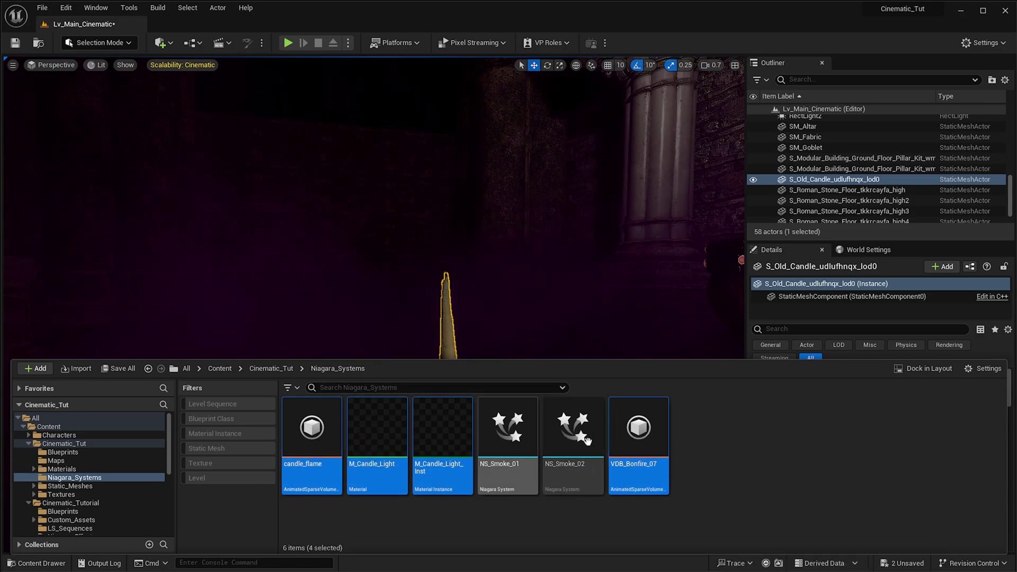
pyautogui.rightClick(703, 427)
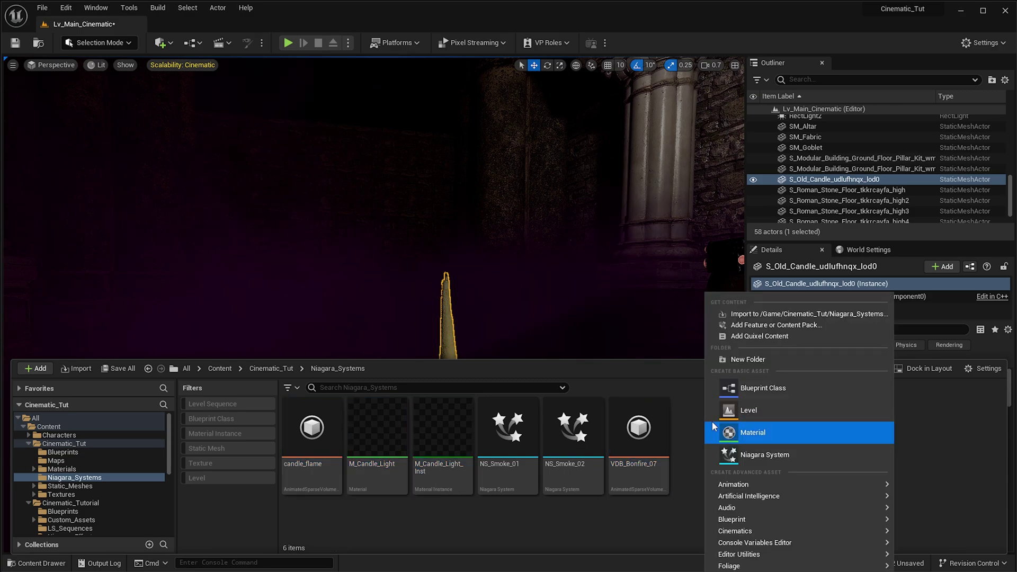
pyautogui.click(754, 360)
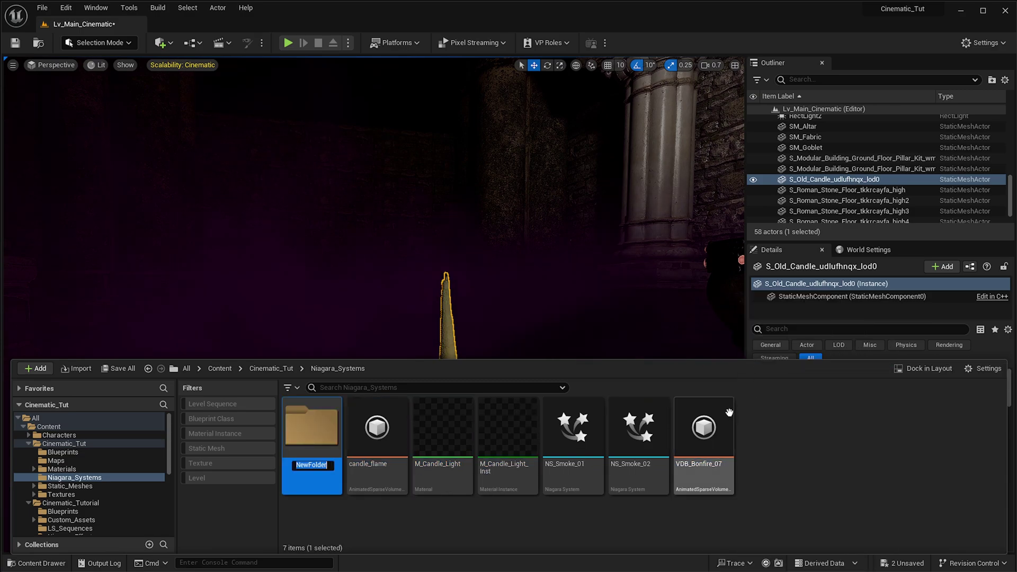
pyautogui.write('Embergen_Candle')
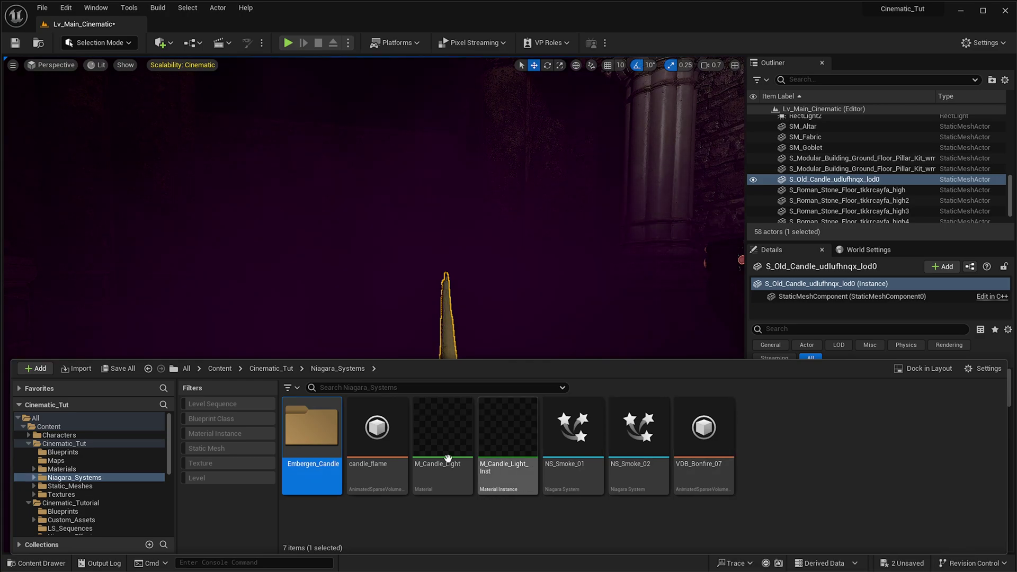
# - Move candle_flame, M_Candle_Light, M_Candle_Light_Inst and VDB_Bonfire_07 into the Embergen_Candle folder
pyautogui.click(394, 445)
pyautogui.keyDown('ctrl'); pyautogui.click(425, 434); pyautogui.keyUp('ctrl')
pyautogui.keyDown('ctrl'); pyautogui.click(507, 432); pyautogui.keyUp('ctrl')
pyautogui.keyDown('ctrl'); pyautogui.click(703, 431); pyautogui.keyUp('ctrl')
pyautogui.moveTo(414, 437); pyautogui.dragTo(315, 434)
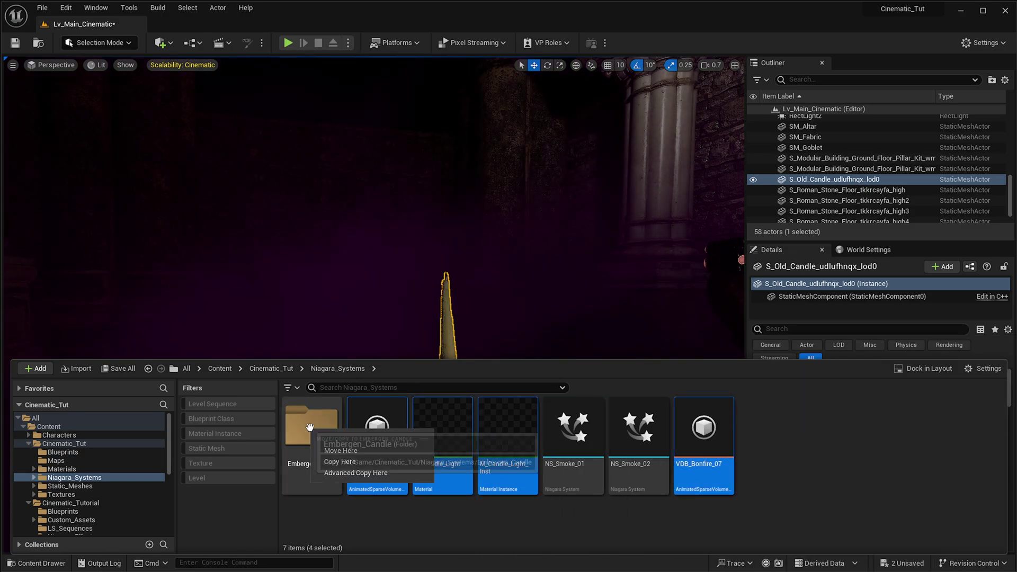
pyautogui.click(342, 451)
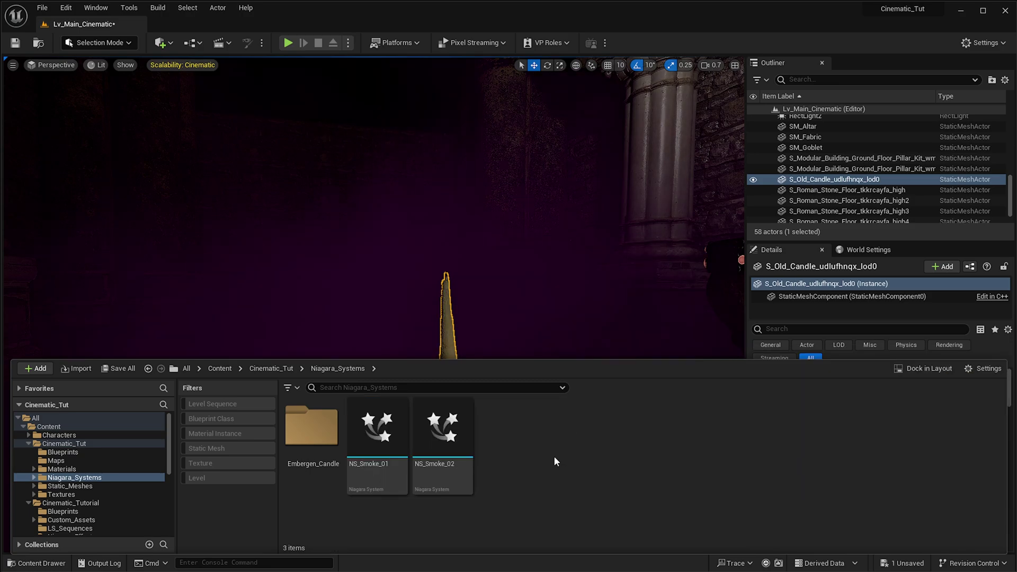
# - Create an empty Niagara system named NS_Candle_Light in Niagara_Systems and open it for editing
pyautogui.rightClick(554, 457)
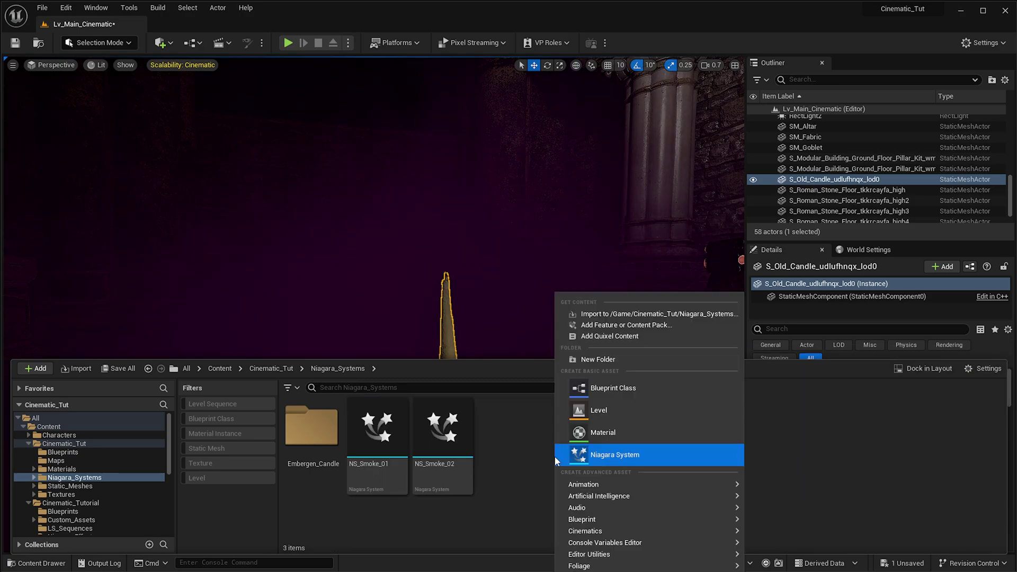
pyautogui.click(621, 457)
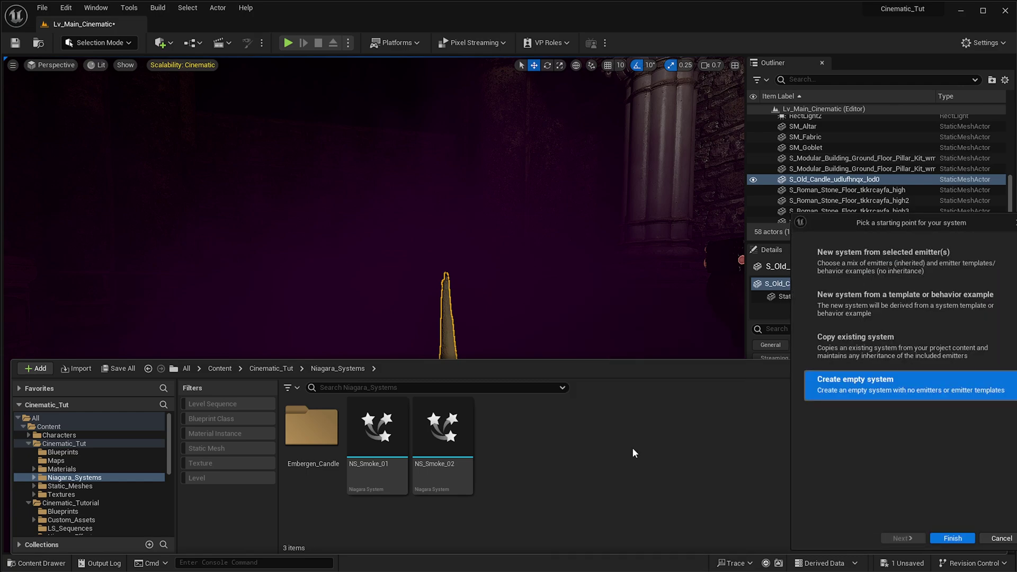
pyautogui.click(962, 539)
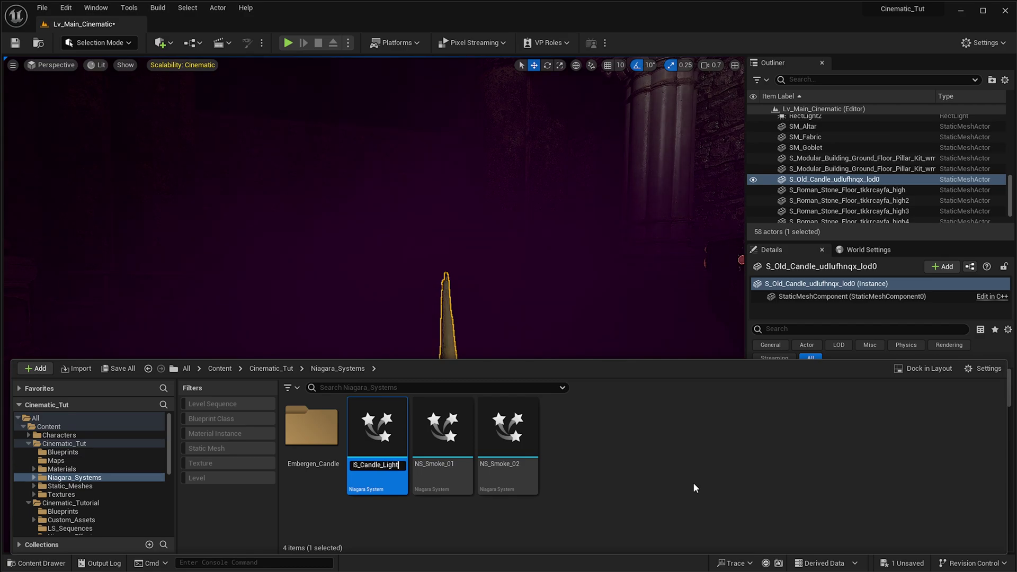
pyautogui.doubleClick(398, 435)
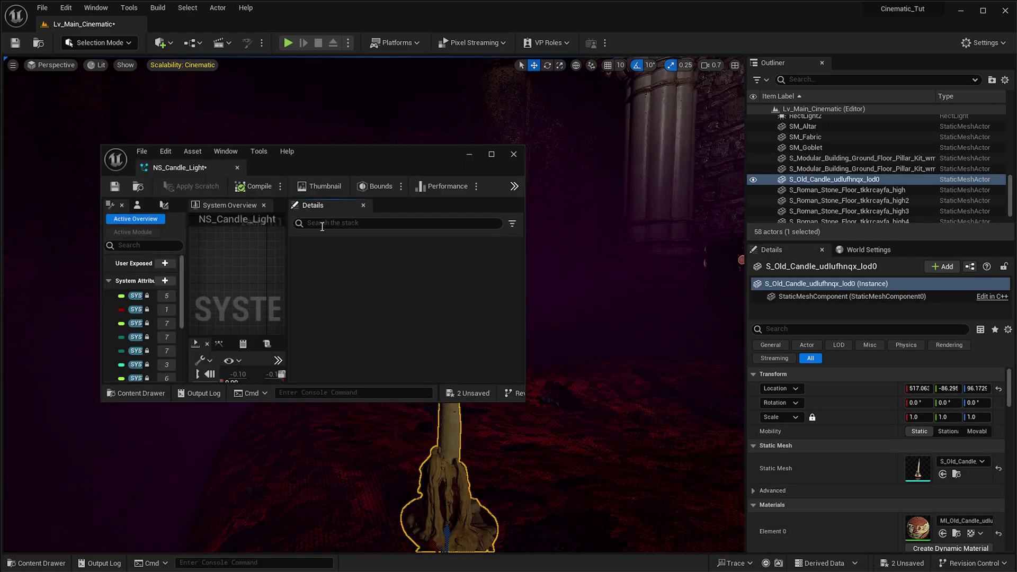
# - Make the NS_Candle_Light editor window taller and widen its System Overview graph area
pyautogui.moveTo(413, 401); pyautogui.dragTo(413, 571)
pyautogui.moveTo(259, 370); pyautogui.dragTo(189, 351, button='right')
pyautogui.moveTo(270, 302)
pyautogui.mouseDown(button='right')
pyautogui.moveTo(212, 305)
pyautogui.moveTo(281, 318)
pyautogui.mouseUp(button='right')
pyautogui.scroll(-4, 252, 314)
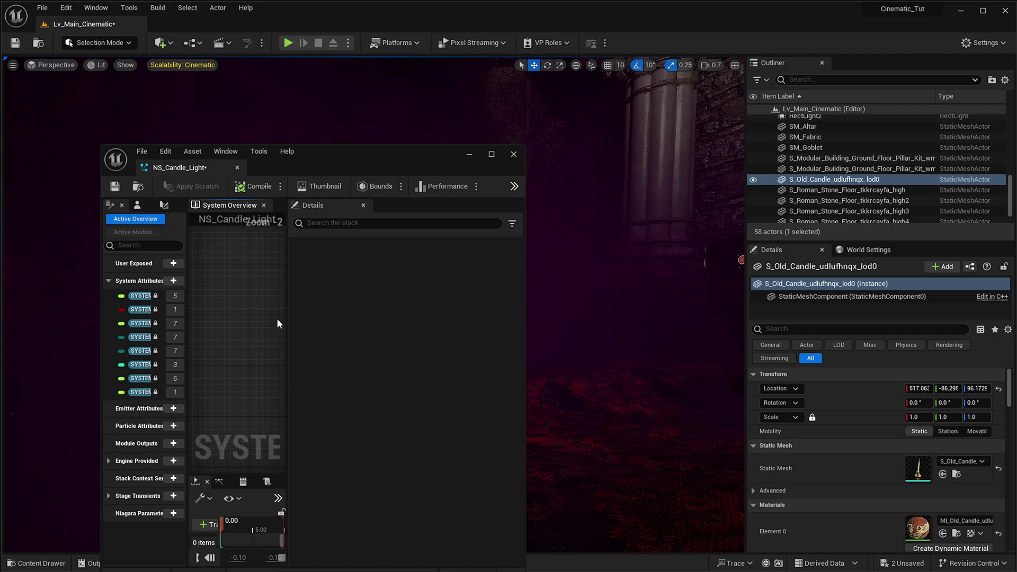
pyautogui.moveTo(287, 329); pyautogui.dragTo(358, 330)
pyautogui.moveTo(293, 330); pyautogui.dragTo(330, 328, button='right')
pyautogui.scroll(2, 313, 325)
# - Add the Grid 3D Gas Master Emitter from the parent emitters to the NS_Candle_Light system
pyautogui.rightClick(270, 309)
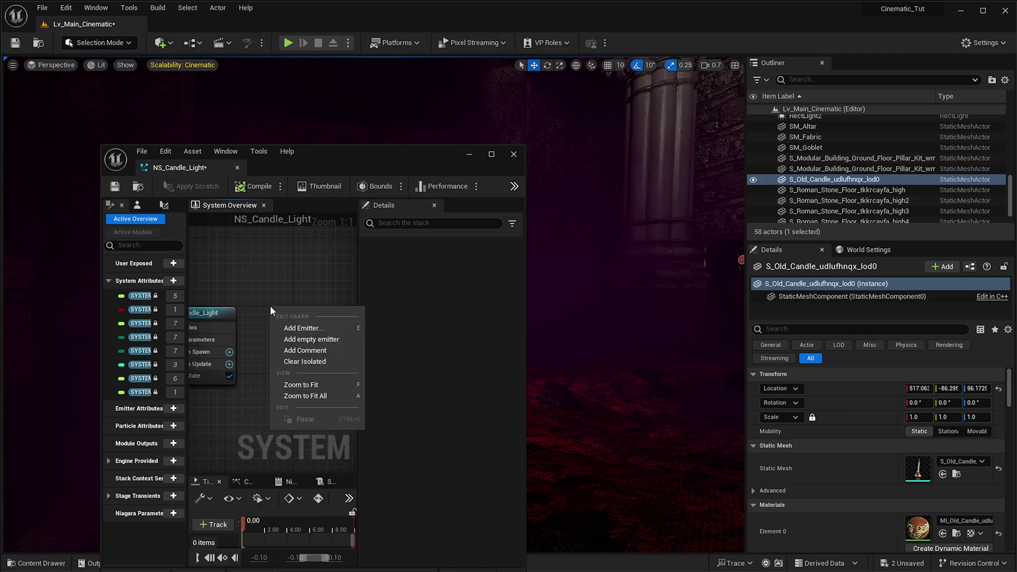
pyautogui.click(310, 328)
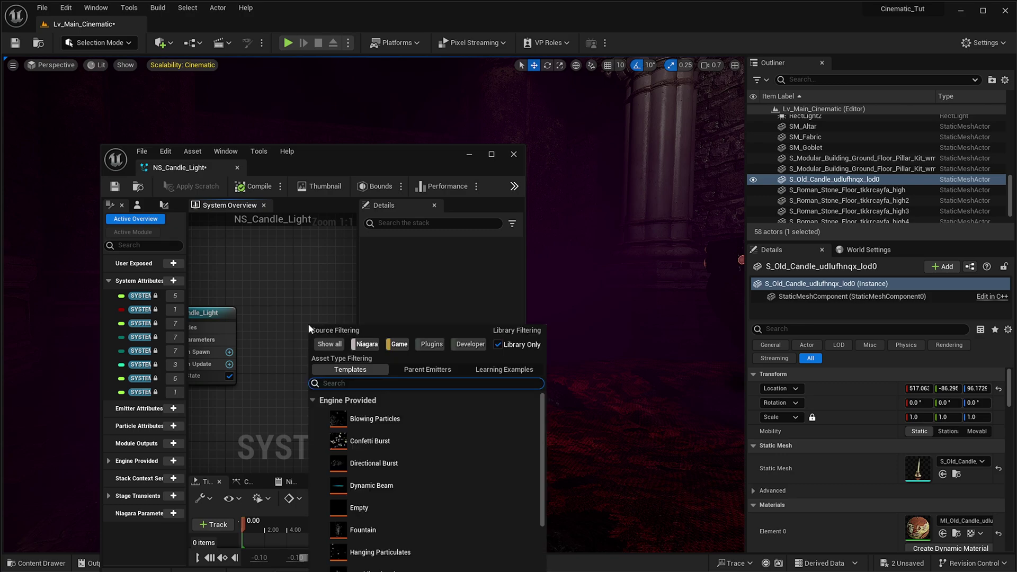
pyautogui.click(424, 370)
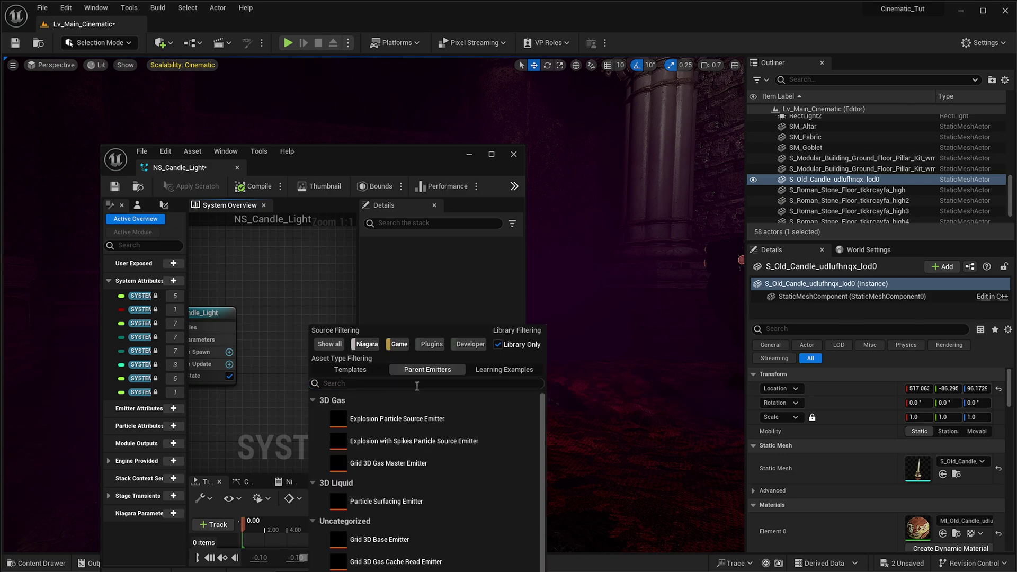
pyautogui.click(385, 466)
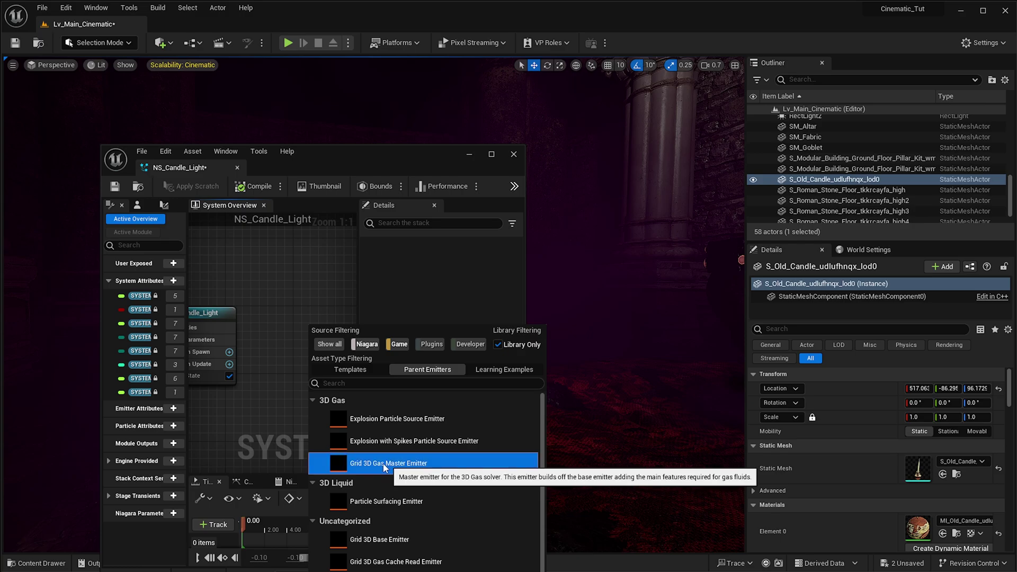
pyautogui.press('Return')
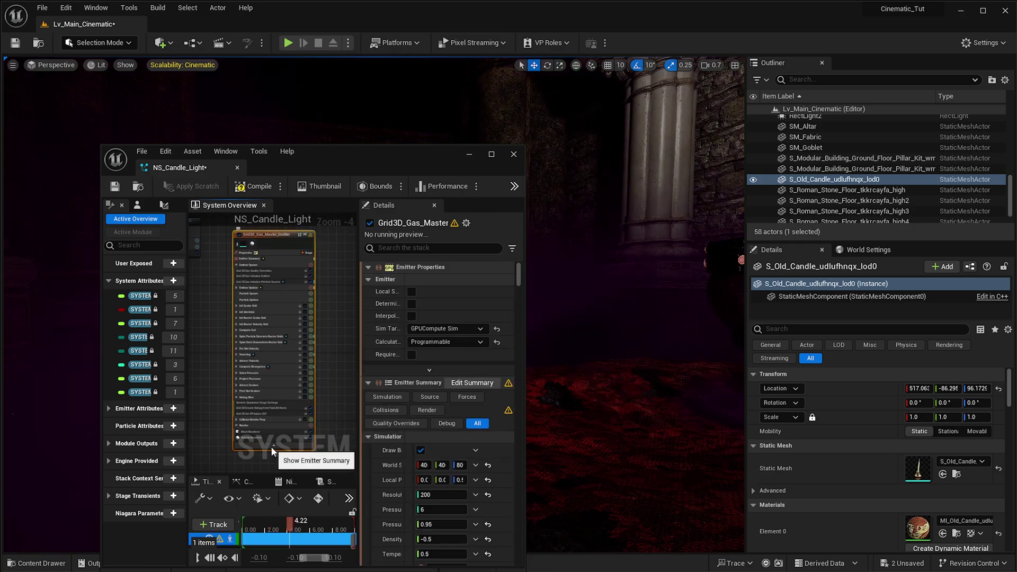
# - Collapse the gas emitter node to its Emitter Summary and widen the details area and its property name column
pyautogui.click(273, 446)
pyautogui.press('Home')
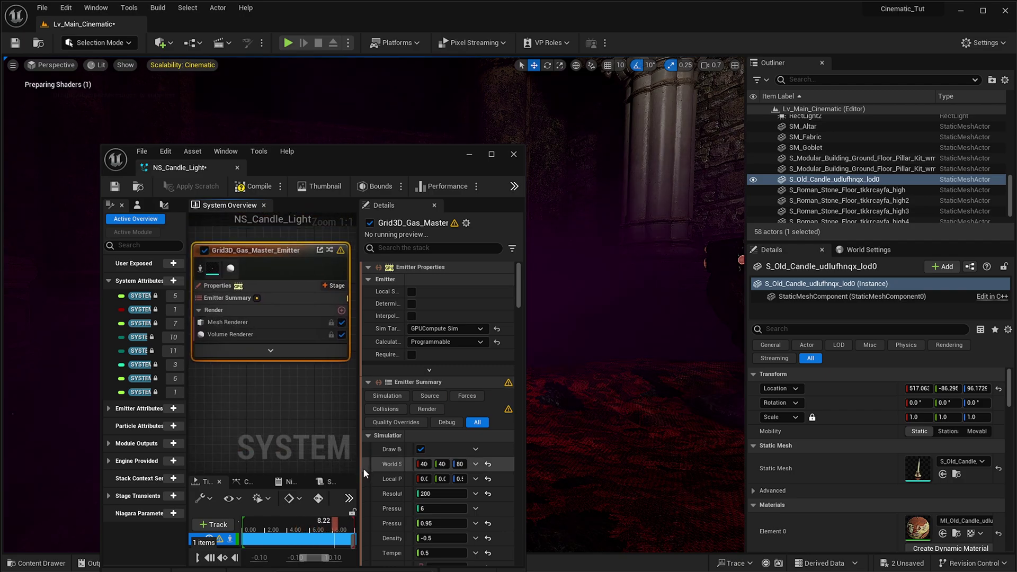
pyautogui.moveTo(361, 466); pyautogui.dragTo(271, 466)
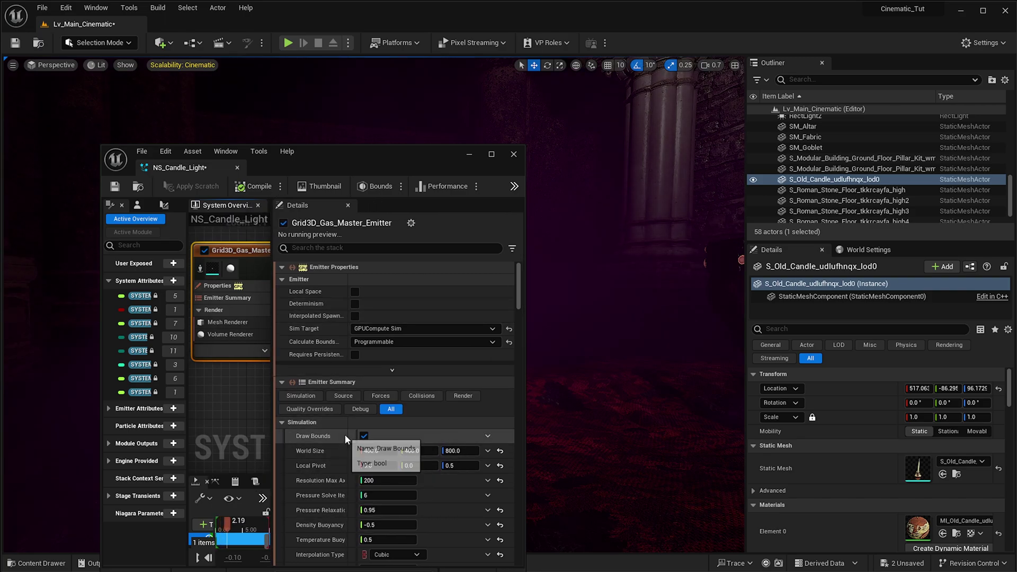
pyautogui.moveTo(348, 435); pyautogui.dragTo(367, 434)
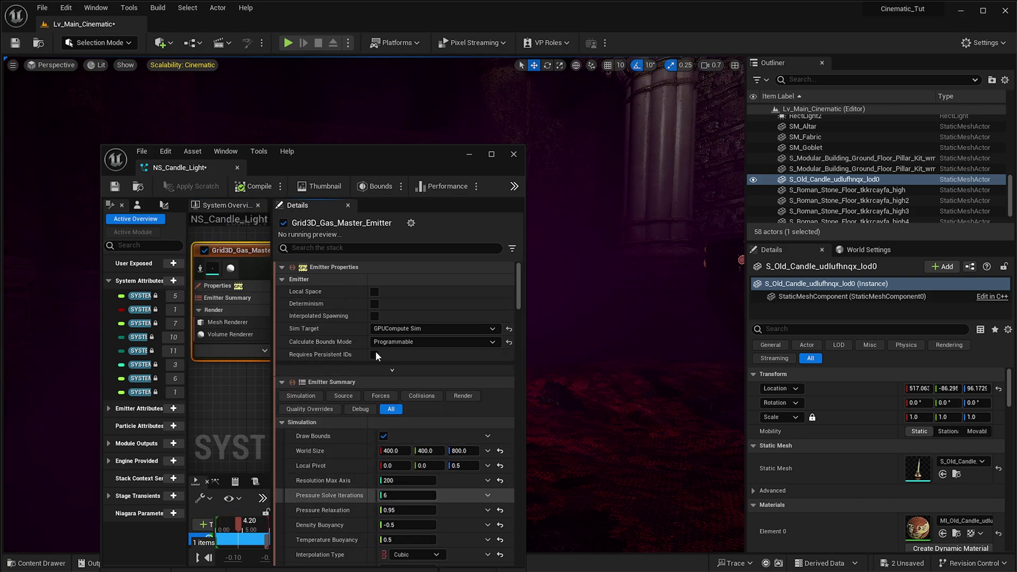
# - Move the Niagara editor window aside and place the NS_Candle_Light system in the level near the candle
pyautogui.moveTo(390, 167); pyautogui.dragTo(116, 84)
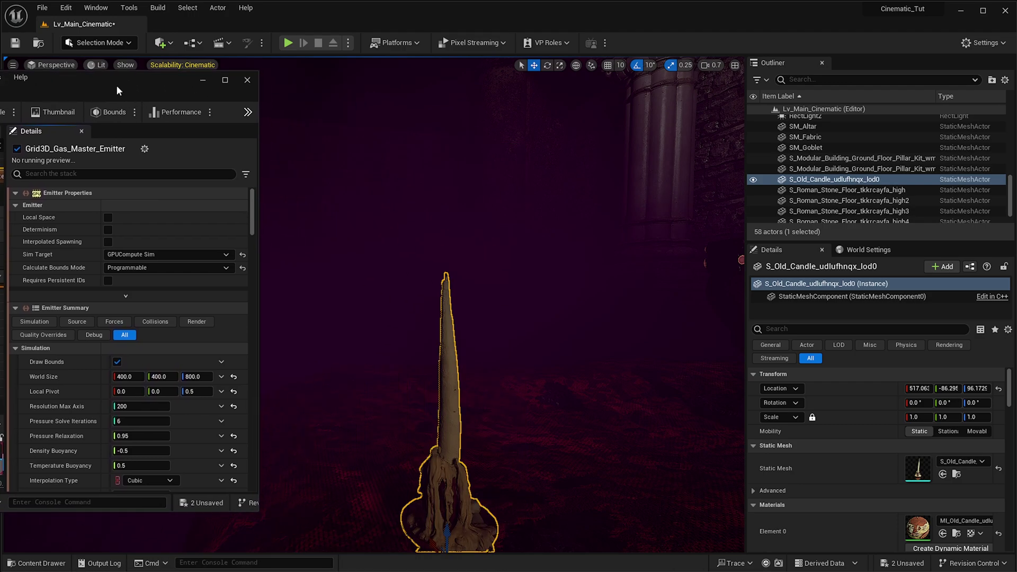
pyautogui.moveTo(370, 216); pyautogui.dragTo(360, 178, button='right')
pyautogui.hotkey('ctrl', 'space')
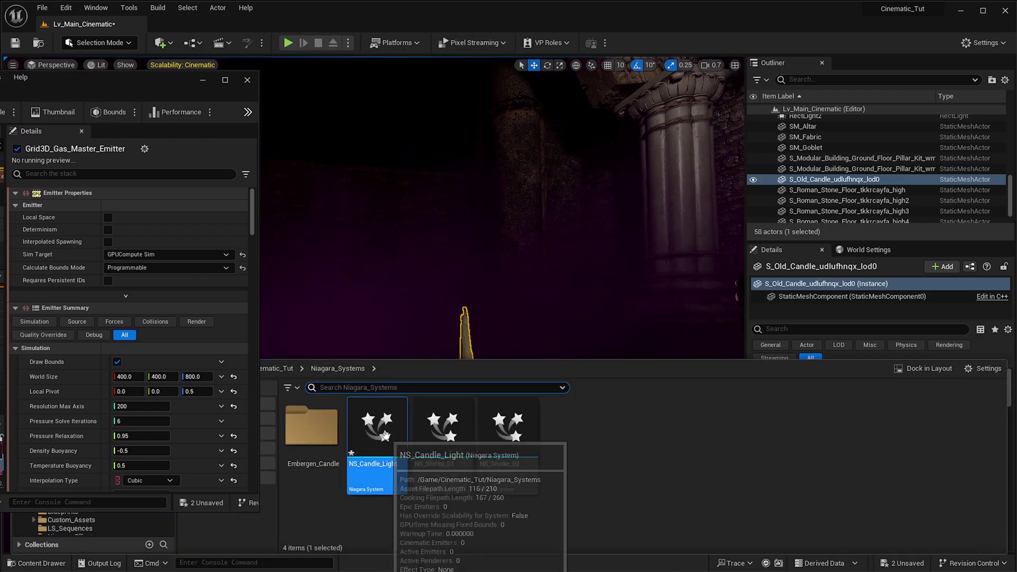
pyautogui.moveTo(373, 446); pyautogui.dragTo(464, 305)
pyautogui.press('s')
pyautogui.moveTo(533, 267)
pyautogui.mouseDown(button='right')
pyautogui.moveTo(533, 217)
pyautogui.moveTo(534, 265)
pyautogui.mouseUp(button='right')
pyautogui.moveTo(495, 331); pyautogui.dragTo(495, 331, button='right')
# - Snap the NS_Candle_Light actor to the current view and show the scene from farther back
pyautogui.rightClick(832, 174)
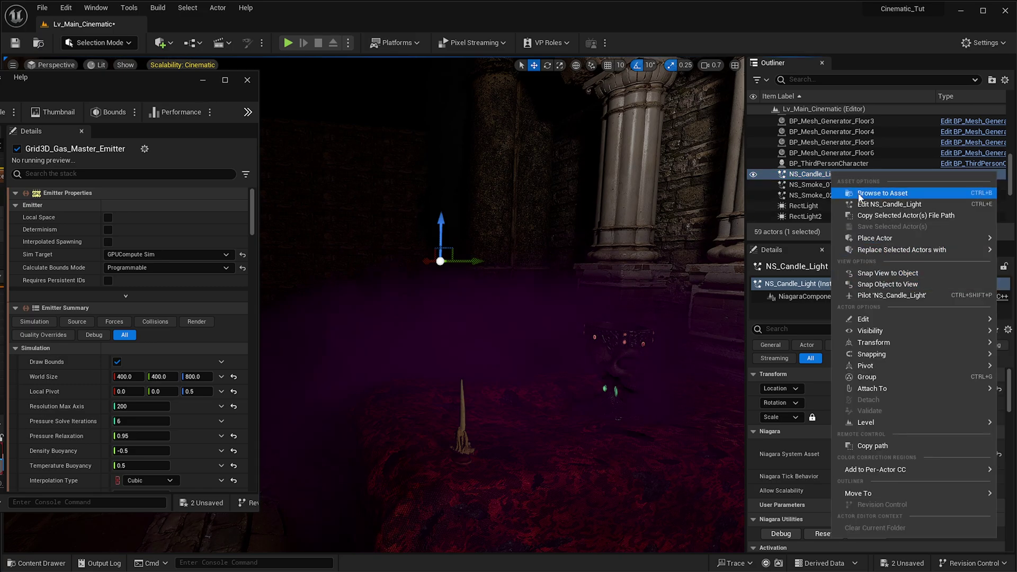
pyautogui.rightClick(820, 176)
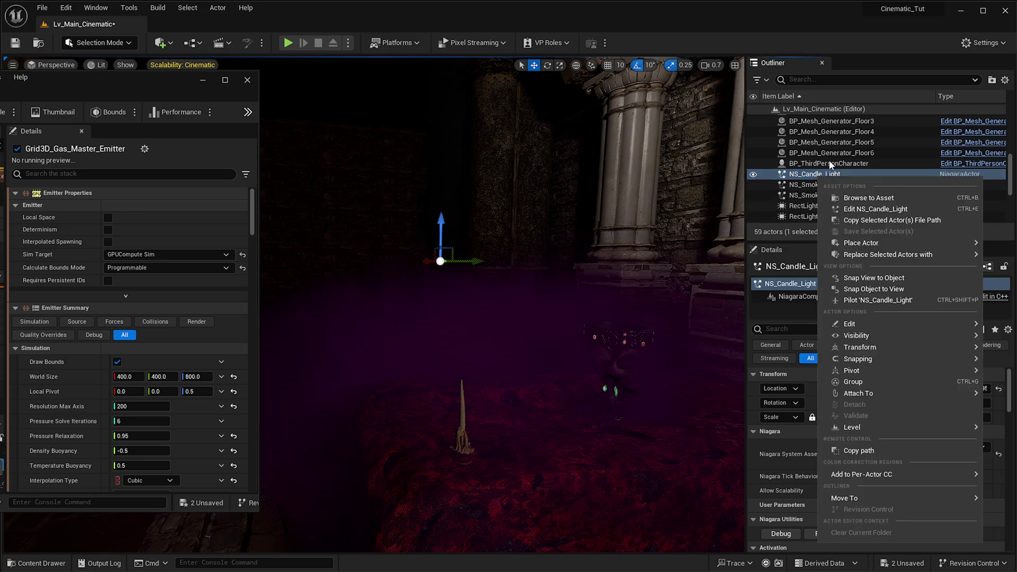
pyautogui.click(872, 292)
pyautogui.moveTo(533, 274); pyautogui.dragTo(635, 254, button='right')
pyautogui.press('s')
pyautogui.press('s')
pyautogui.press('g')
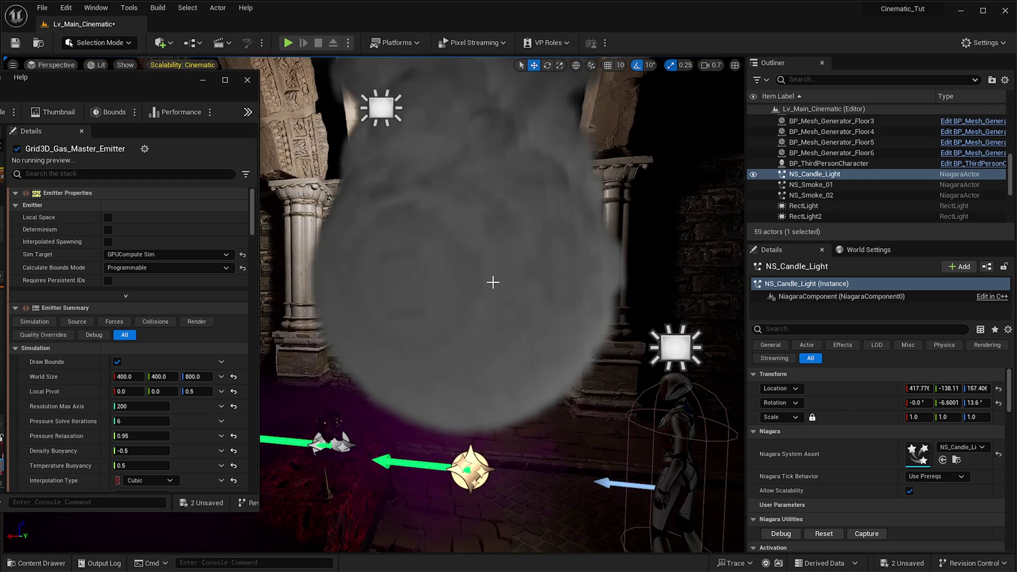
# - Select the NS_Candle_Light actor in the viewport and move it down beside the candle on the altar
pyautogui.click(382, 106)
pyautogui.press('d')
pyautogui.moveTo(381, 107); pyautogui.dragTo(286, 124, button='right')
pyautogui.press('s')
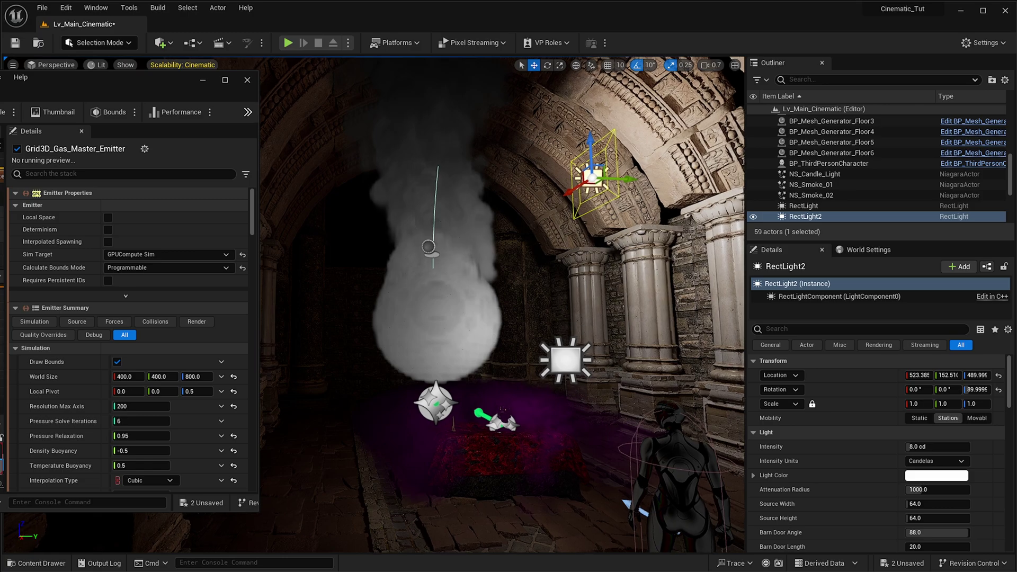
pyautogui.click(433, 404)
pyautogui.moveTo(434, 404); pyautogui.dragTo(381, 409, button='right')
pyautogui.press('w')
pyautogui.press('w')
pyautogui.press('d')
pyautogui.moveTo(345, 388); pyautogui.dragTo(472, 324)
pyautogui.moveTo(475, 267); pyautogui.dragTo(475, 233, button='right')
pyautogui.press('q')
pyautogui.moveTo(465, 273); pyautogui.dragTo(460, 375)
pyautogui.moveTo(459, 375); pyautogui.dragTo(551, 344, button='right')
pyautogui.press('a')
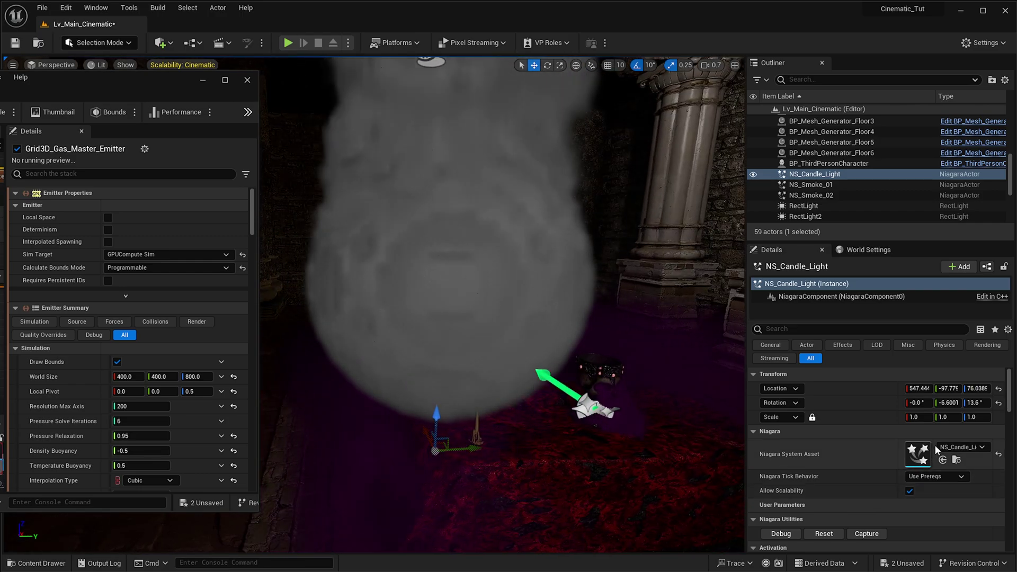
# - Scale the NS_Candle_Light actor uniformly to 0.1
pyautogui.click(918, 417)
pyautogui.write('0.1')
pyautogui.press('Return')
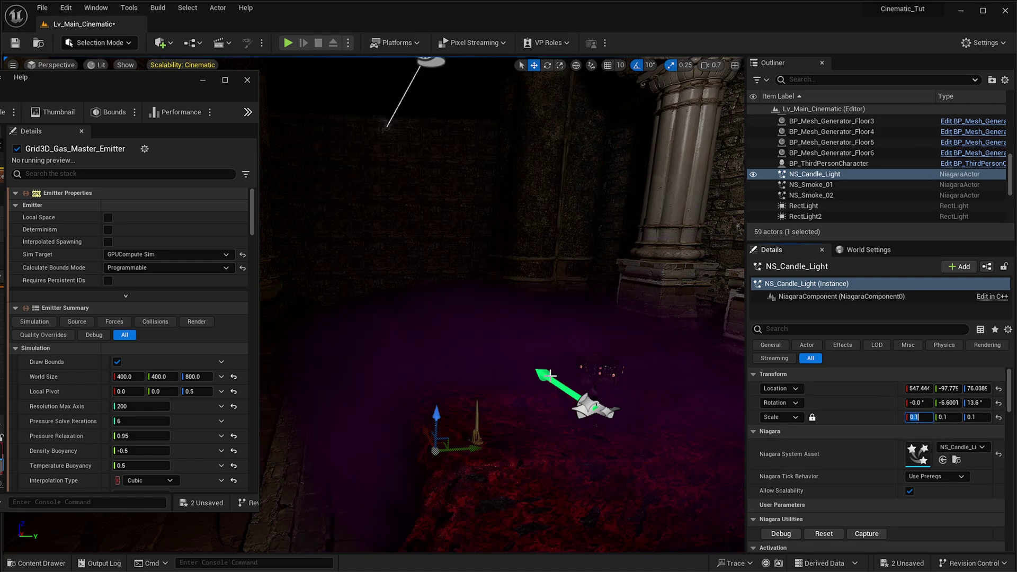
# - Move the scaled-down NS_Candle_Light actor above the candle's tip and view its smoke up close at slower camera speed
pyautogui.moveTo(550, 375); pyautogui.dragTo(578, 392, button='right')
pyautogui.scroll(3, 445, 464)
pyautogui.moveTo(432, 464); pyautogui.dragTo(462, 436)
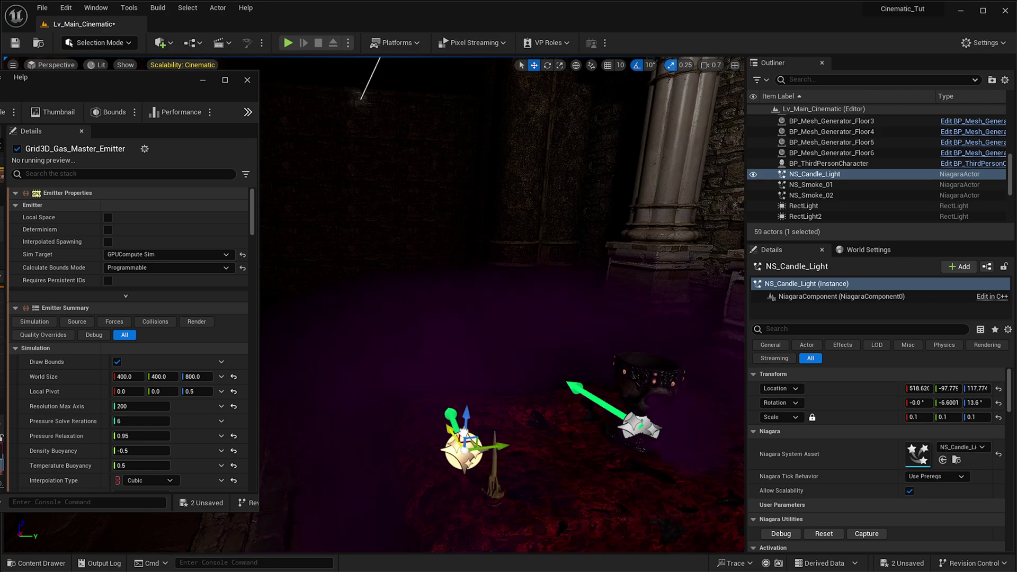
pyautogui.moveTo(498, 444); pyautogui.dragTo(497, 390)
pyautogui.press('g')
pyautogui.moveTo(536, 428); pyautogui.dragTo(553, 360, button='right')
pyautogui.press('w')
pyautogui.scroll(-1, 567, 365)
pyautogui.scroll(-3, 494, 297)
pyautogui.press('w')
pyautogui.moveTo(488, 281); pyautogui.dragTo(504, 326, button='right')
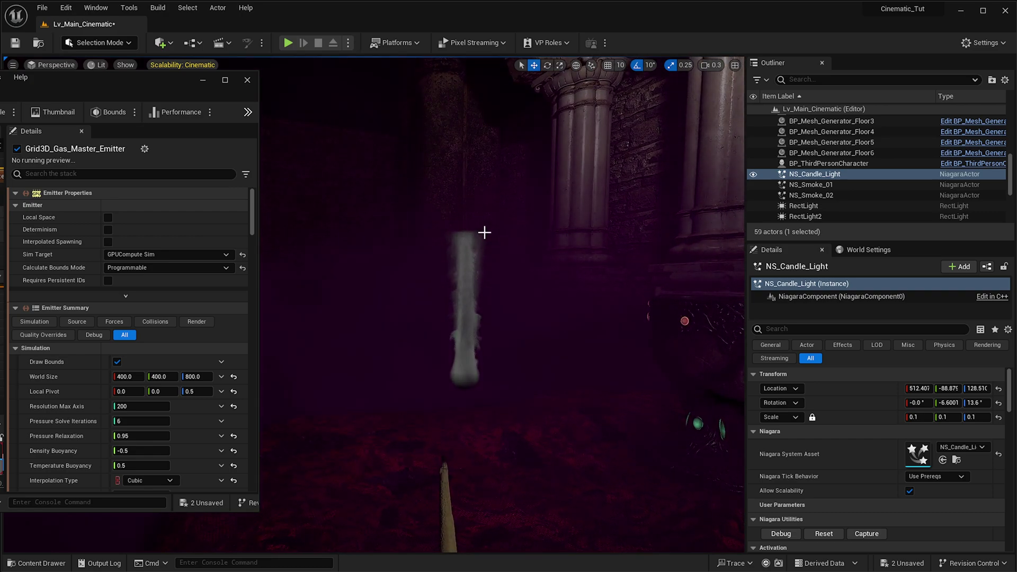
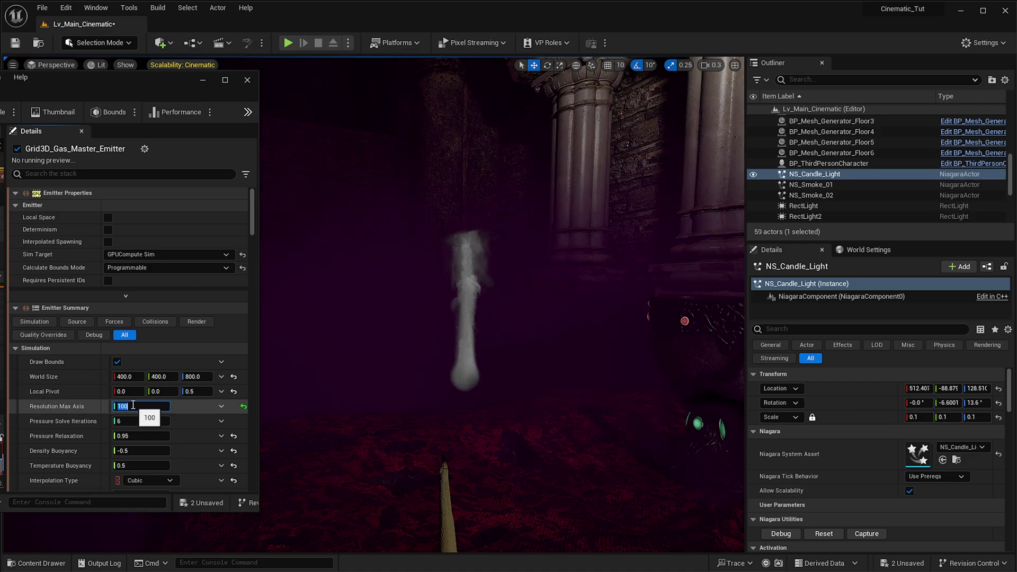
# - Set the gas emitter's Resolution Max Axis to 100 and its World Size Z to 1000
pyautogui.click(85, 421)
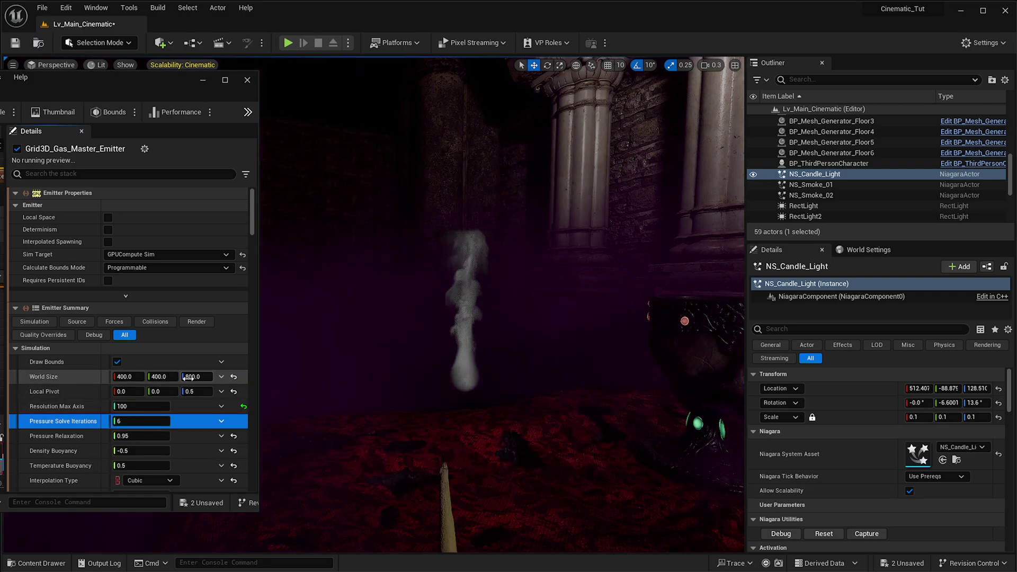
pyautogui.click(188, 377)
pyautogui.write('1000')
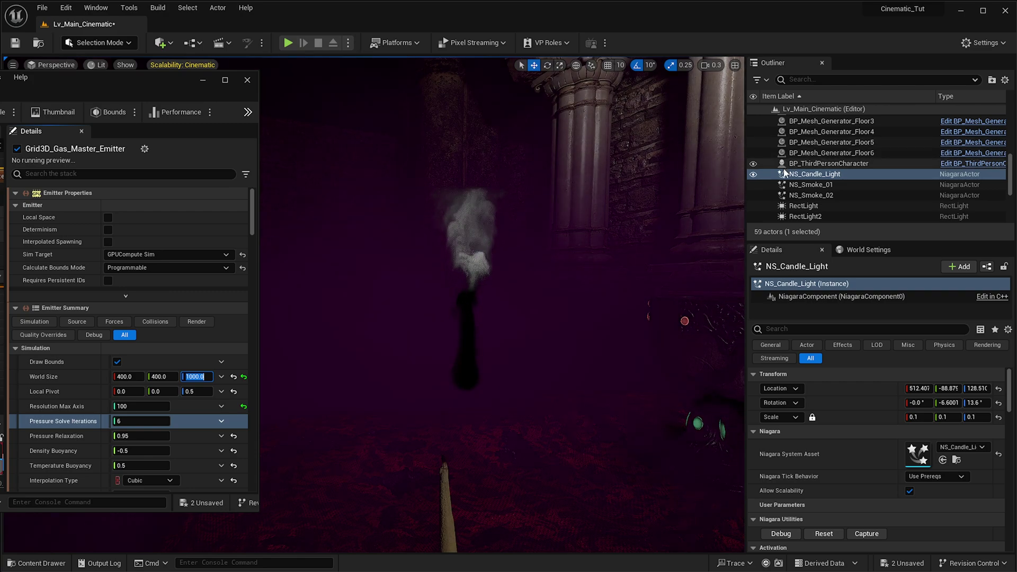
# - Hide the NS_Smoke_01 and NS_Smoke_02 actors in the level to see the candle simulation without fog
pyautogui.click(753, 183)
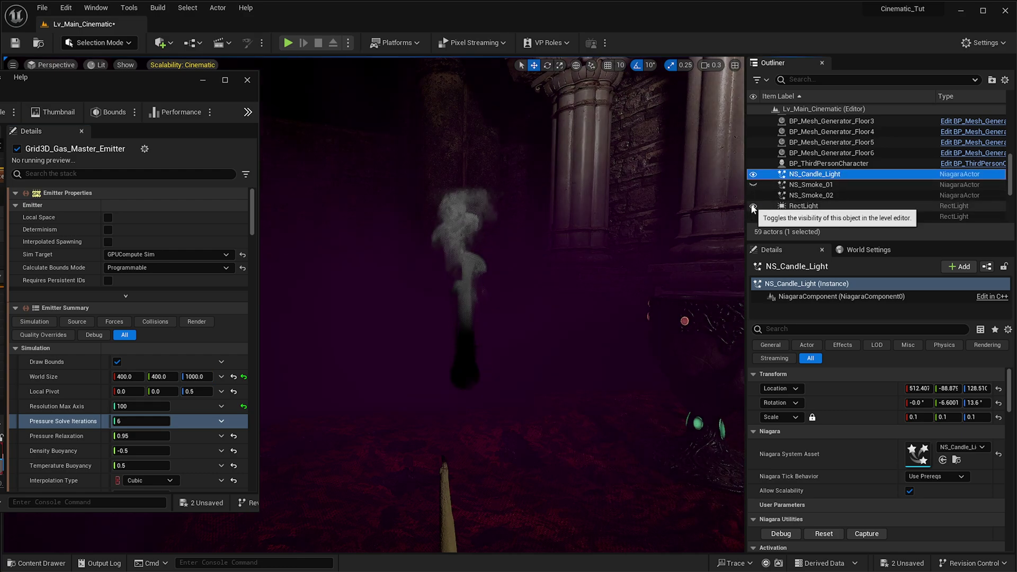
pyautogui.click(753, 195)
pyautogui.moveTo(643, 254); pyautogui.dragTo(614, 256, button='right')
pyautogui.moveTo(502, 291)
pyautogui.mouseDown(button='right')
pyautogui.moveTo(532, 290)
pyautogui.moveTo(496, 301)
pyautogui.mouseUp(button='right')
pyautogui.moveTo(370, 258); pyautogui.dragTo(276, 245, button='right')
pyautogui.moveTo(325, 304)
pyautogui.mouseDown(button='right')
pyautogui.moveTo(345, 302)
pyautogui.moveTo(325, 304)
pyautogui.mouseUp(button='right')
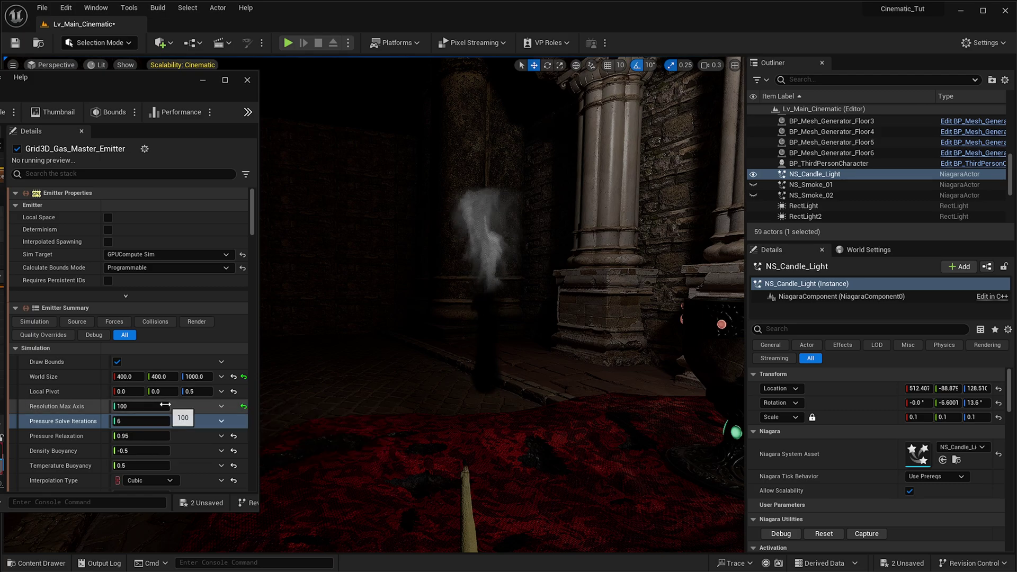
# - Set both Density Buoyancy and Temperature Buoyancy of the gas emitter to -1.0
pyautogui.scroll(-1, 135, 453)
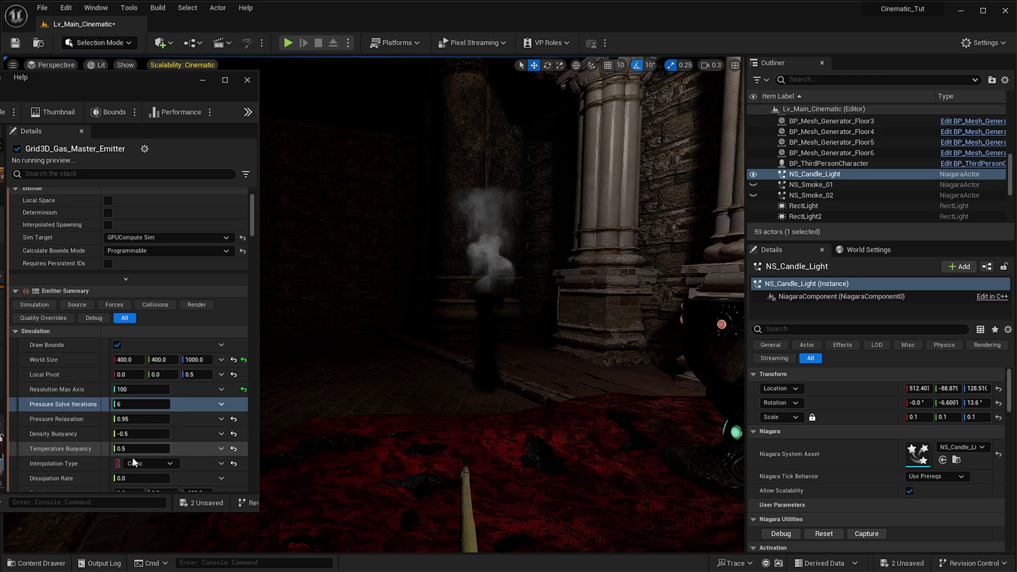
pyautogui.moveTo(129, 429)
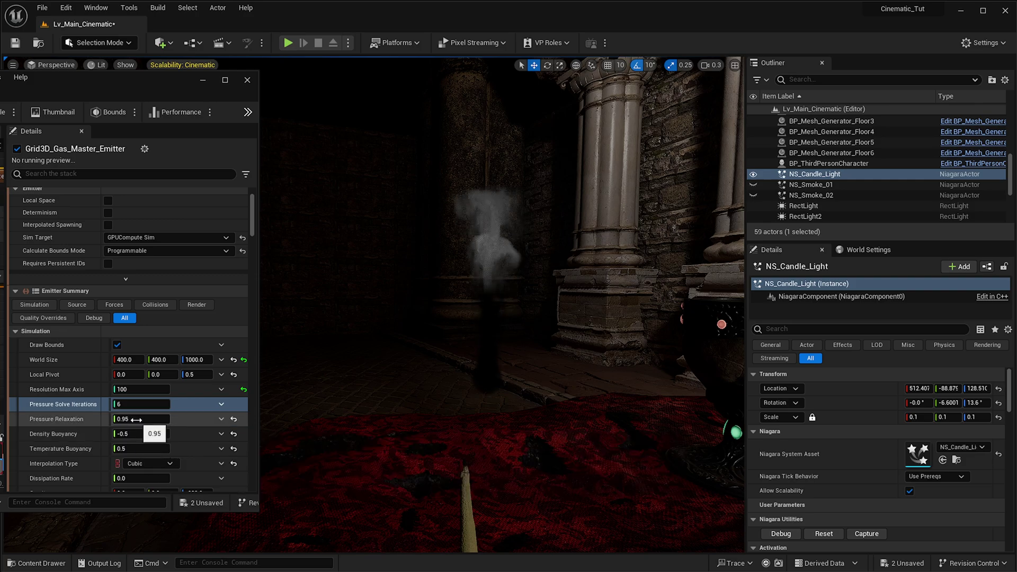
pyautogui.scroll(-2, 137, 419)
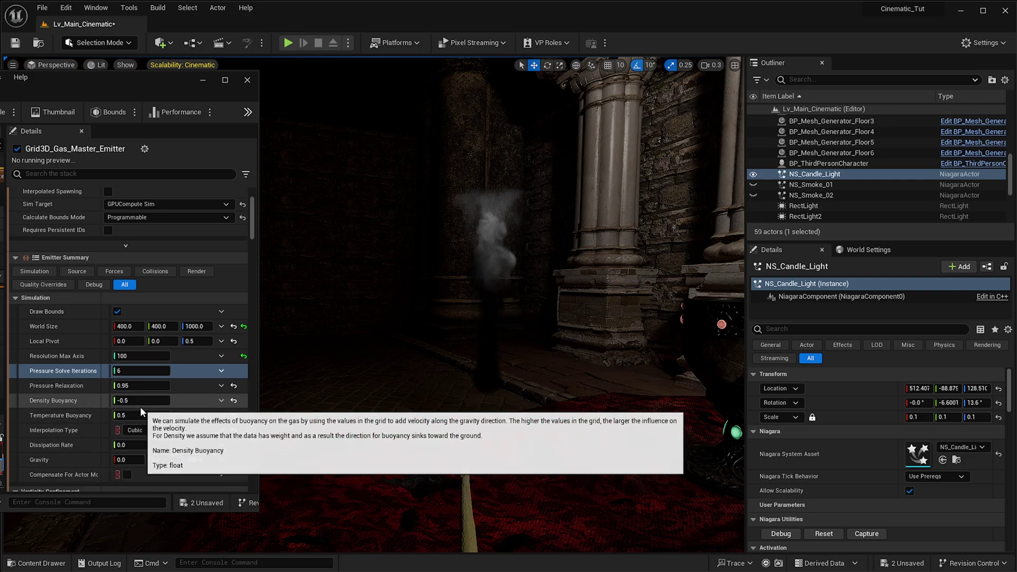
pyautogui.click(140, 403)
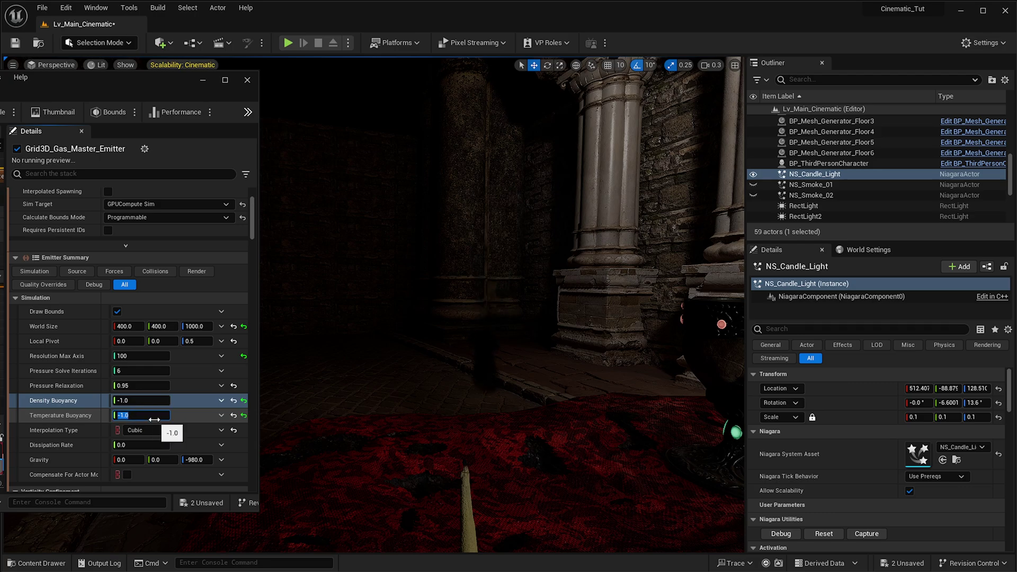
pyautogui.click(199, 375)
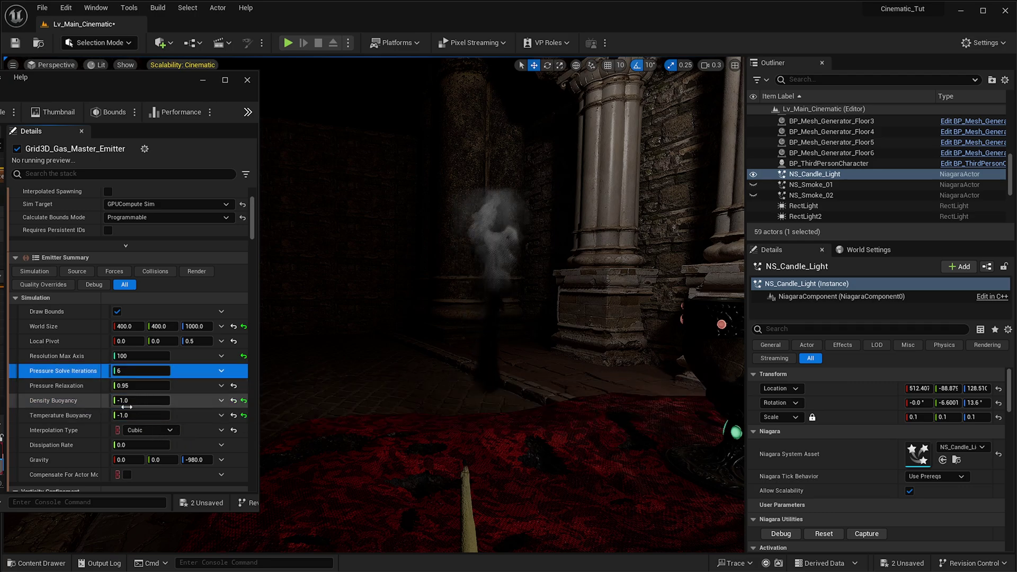
# - Turn off Use Mesh Collisions for the gas emitter, leaving Use Geometry Collection Collisions disabled
pyautogui.scroll(-6, 121, 360)
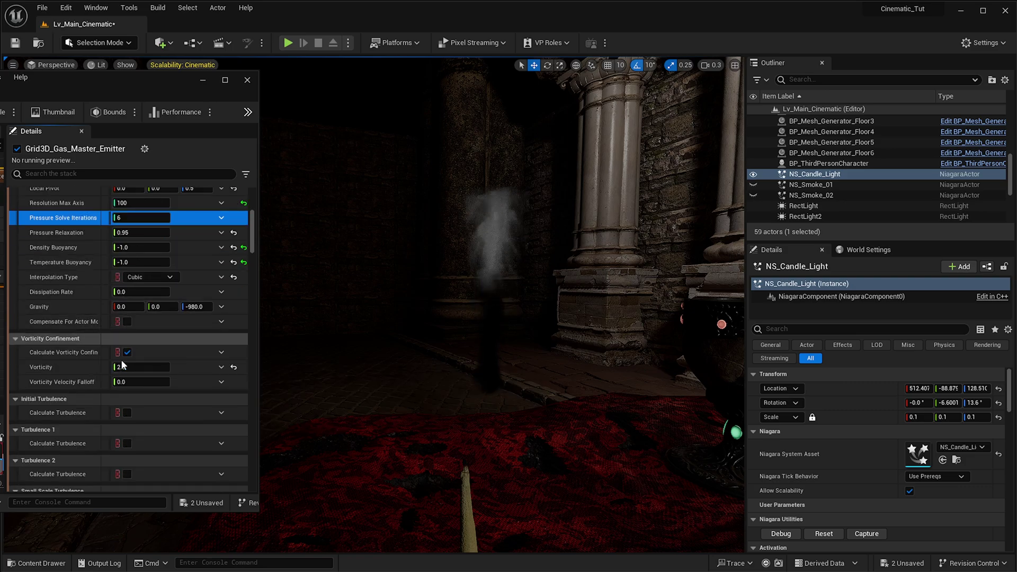
pyautogui.scroll(-10, 124, 359)
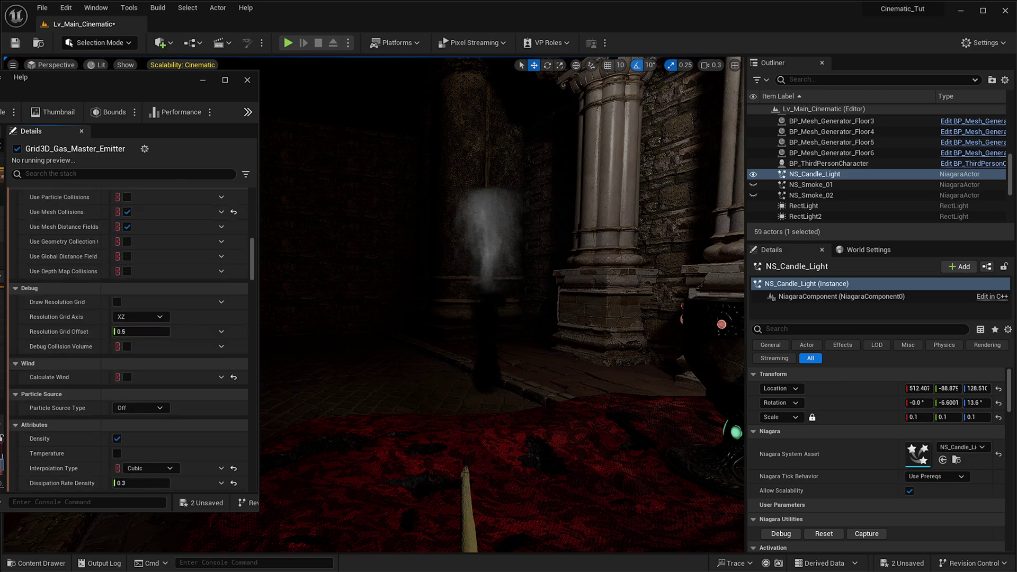
pyautogui.scroll(2, 148, 329)
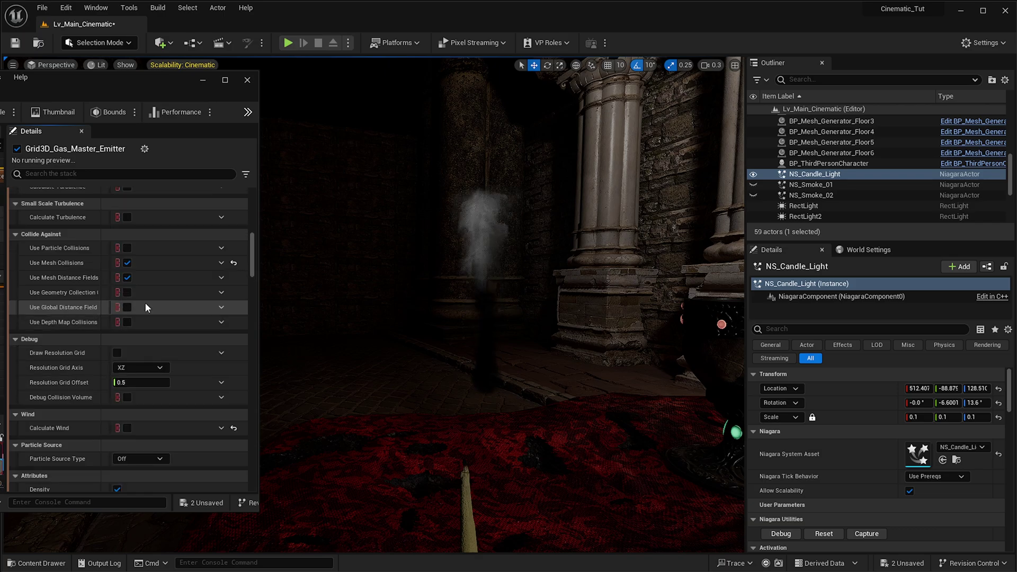
pyautogui.click(128, 262)
pyautogui.click(128, 277)
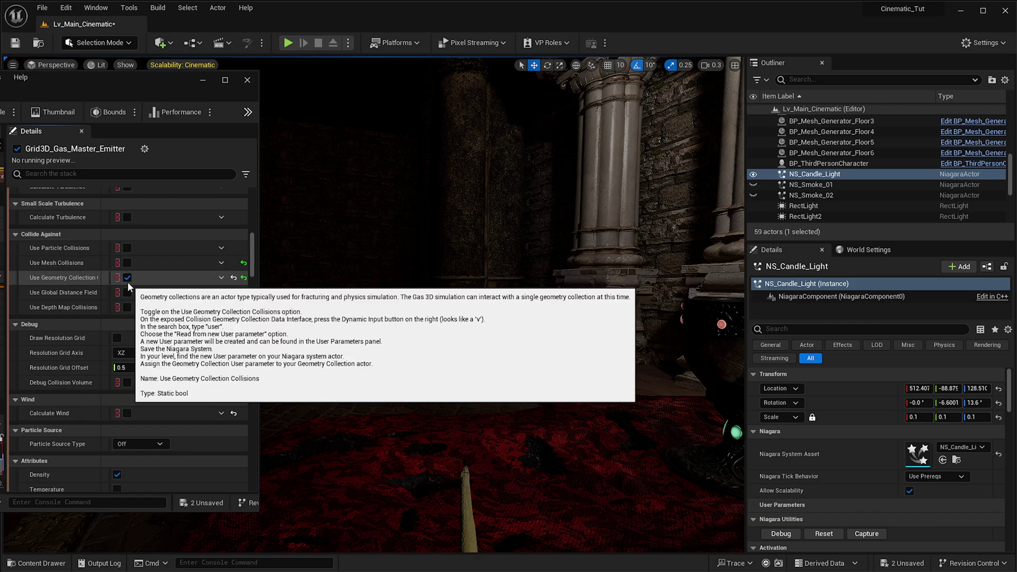
pyautogui.click(127, 278)
pyautogui.scroll(-3, 132, 324)
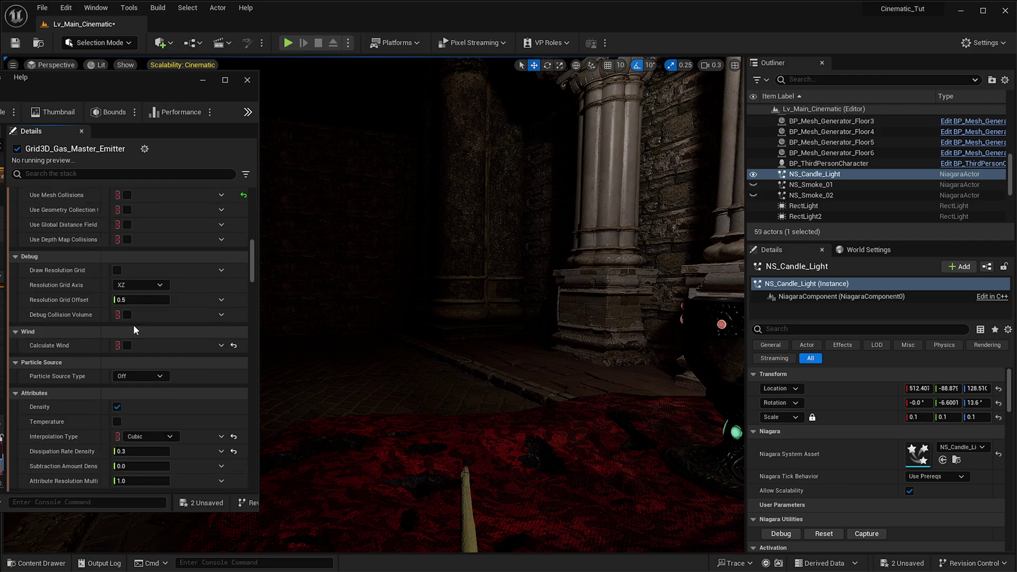
# - Disable Hue Shift Range and Additive in the gas emitter's Sphere Source
pyautogui.scroll(-3, 132, 324)
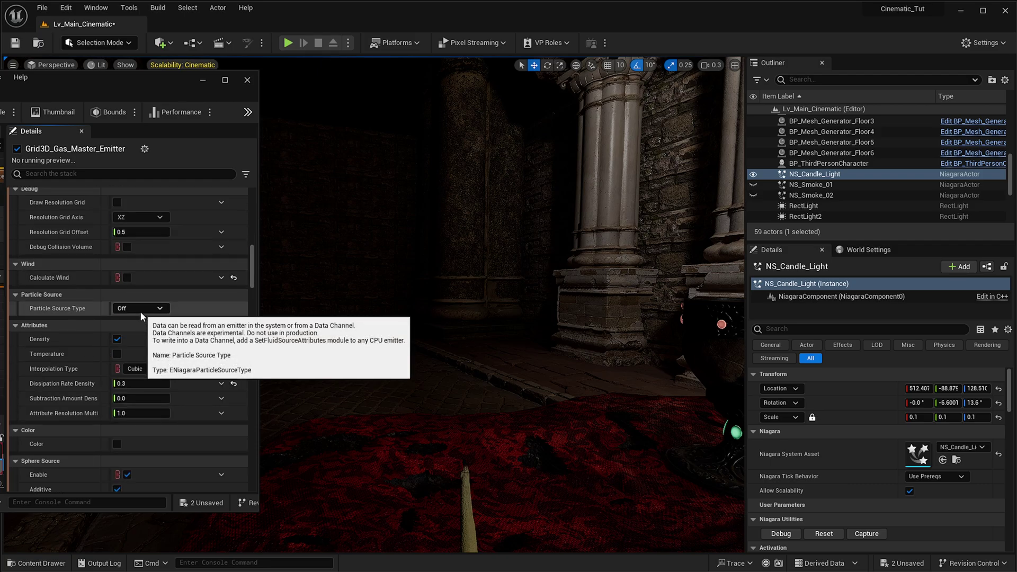
pyautogui.moveTo(524, 377); pyautogui.dragTo(498, 355, button='right')
pyautogui.scroll(2, 201, 317)
pyautogui.scroll(4, 201, 316)
pyautogui.scroll(-6, 202, 317)
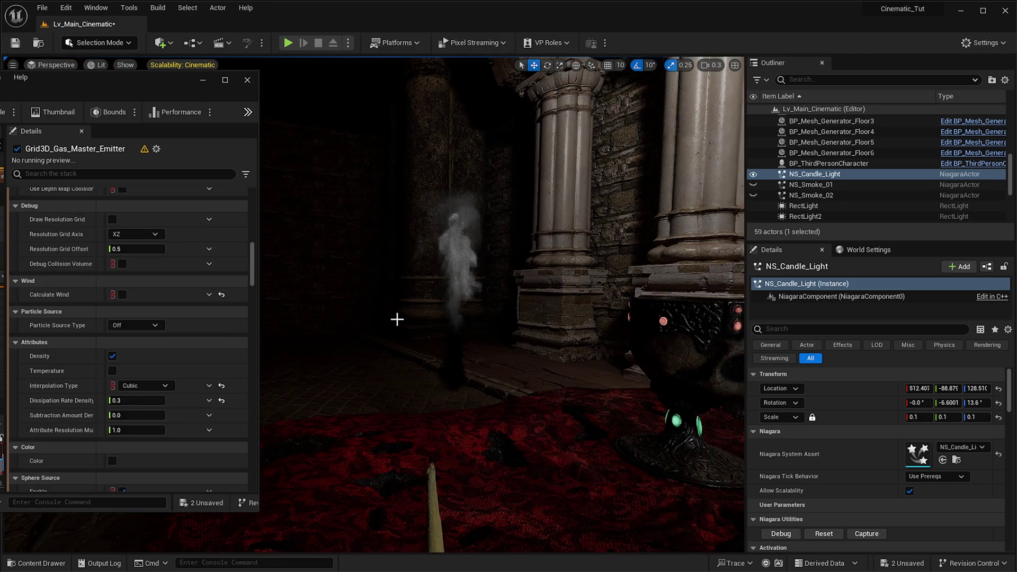
pyautogui.scroll(-1, 161, 384)
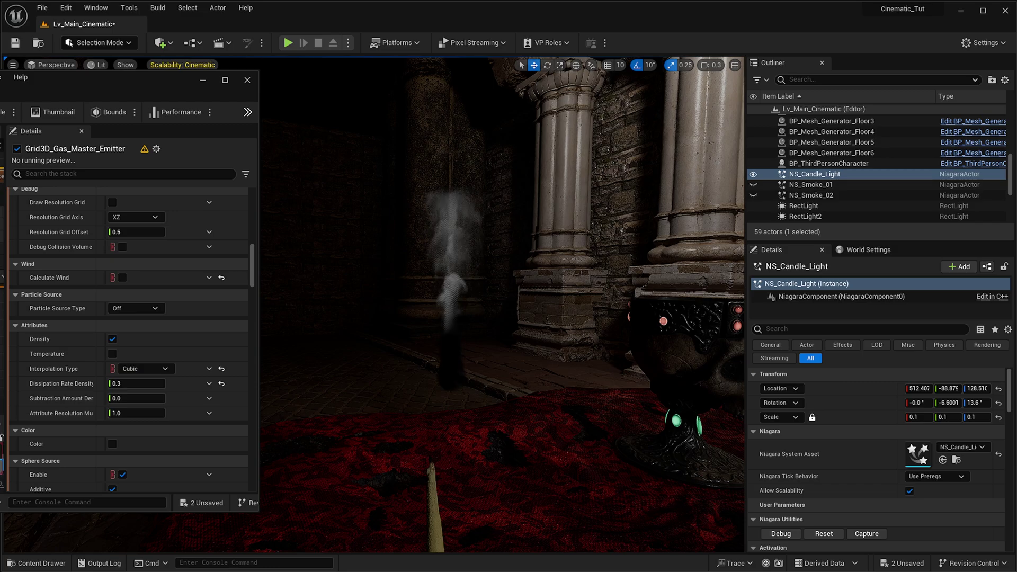
pyautogui.scroll(-11, 198, 351)
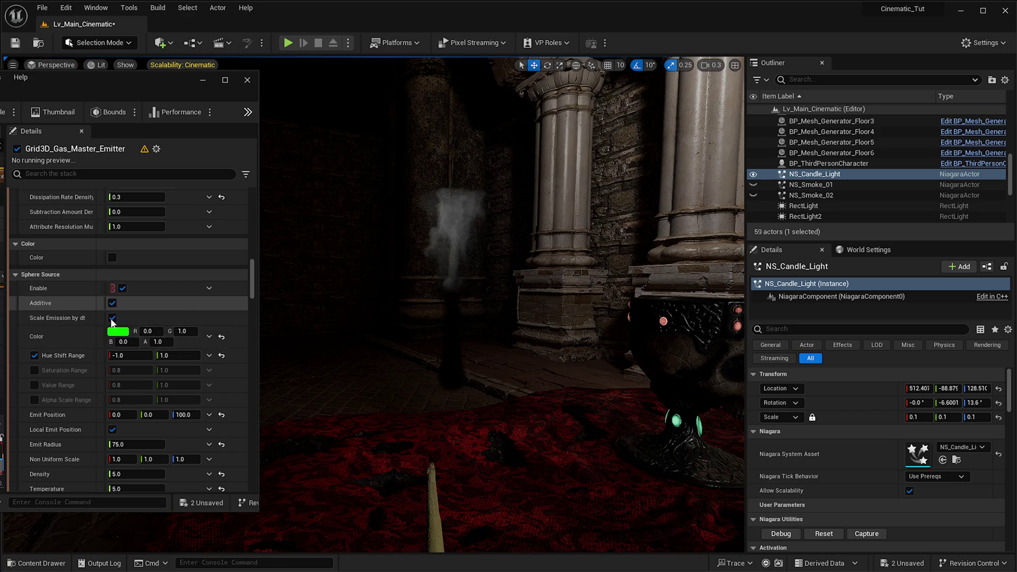
pyautogui.click(35, 355)
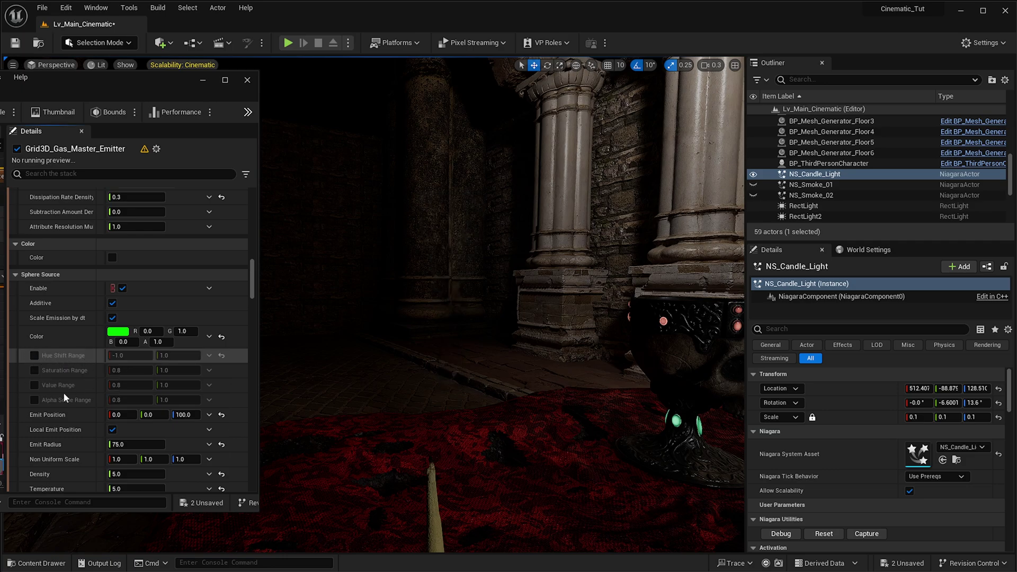
pyautogui.scroll(-1, 107, 369)
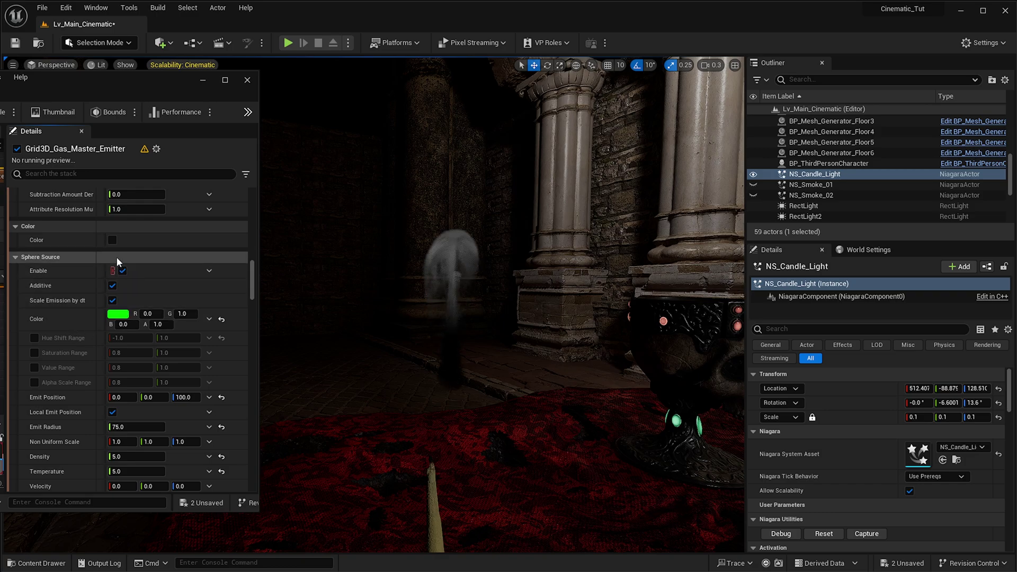
pyautogui.click(112, 286)
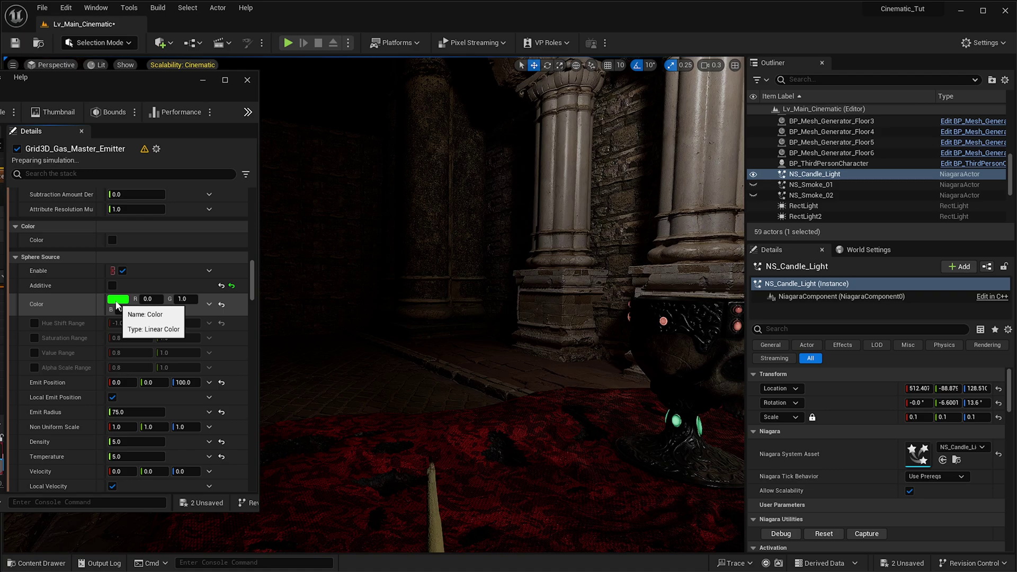
# - Set the Sphere Source color to light orange (R 1.0, G 0.613497, B 0.282459) and enable the emitter's Color attribute
pyautogui.click(117, 300)
pyautogui.click(212, 411)
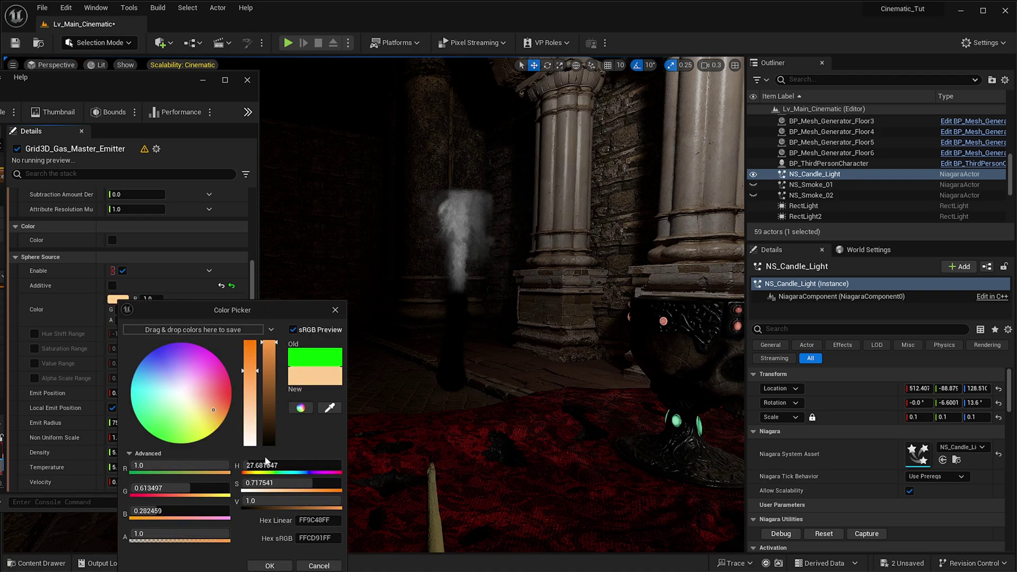
pyautogui.click(270, 566)
pyautogui.click(112, 240)
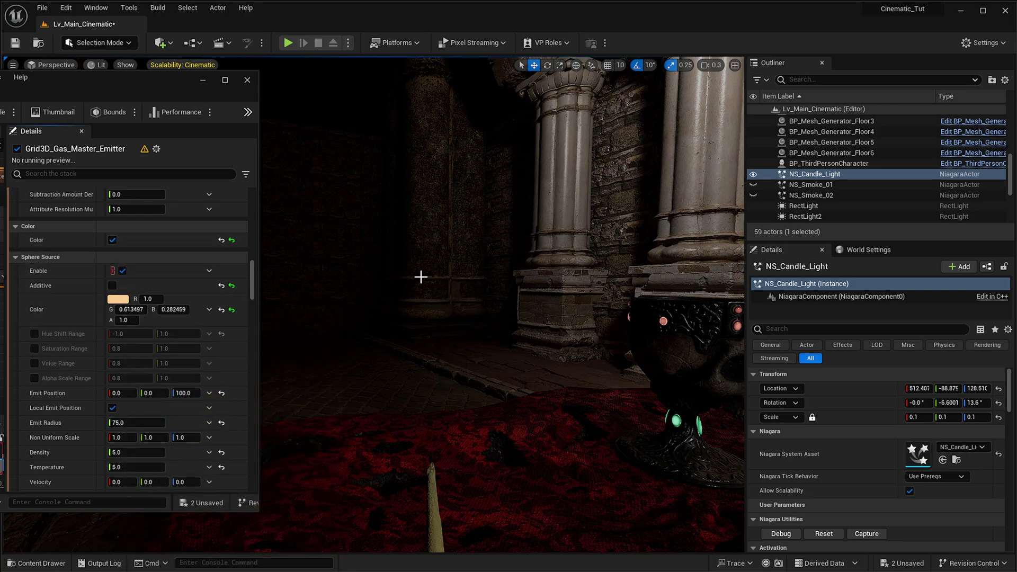
pyautogui.moveTo(417, 274); pyautogui.dragTo(397, 267, button='right')
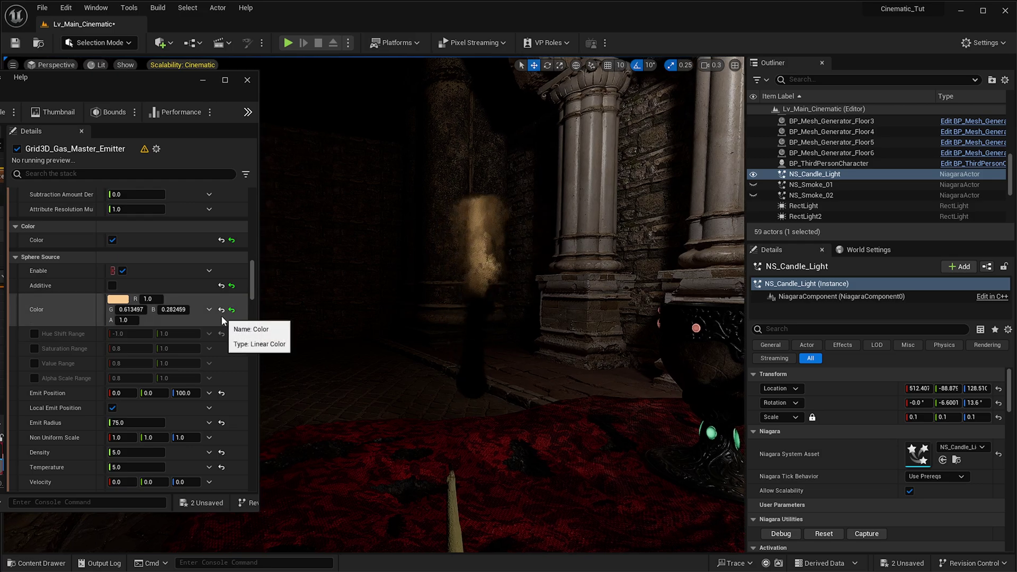
# - Set the Sphere Source's Emit Radius to 45 and its Density to 0.2
pyautogui.scroll(-1, 185, 409)
pyautogui.click(154, 404)
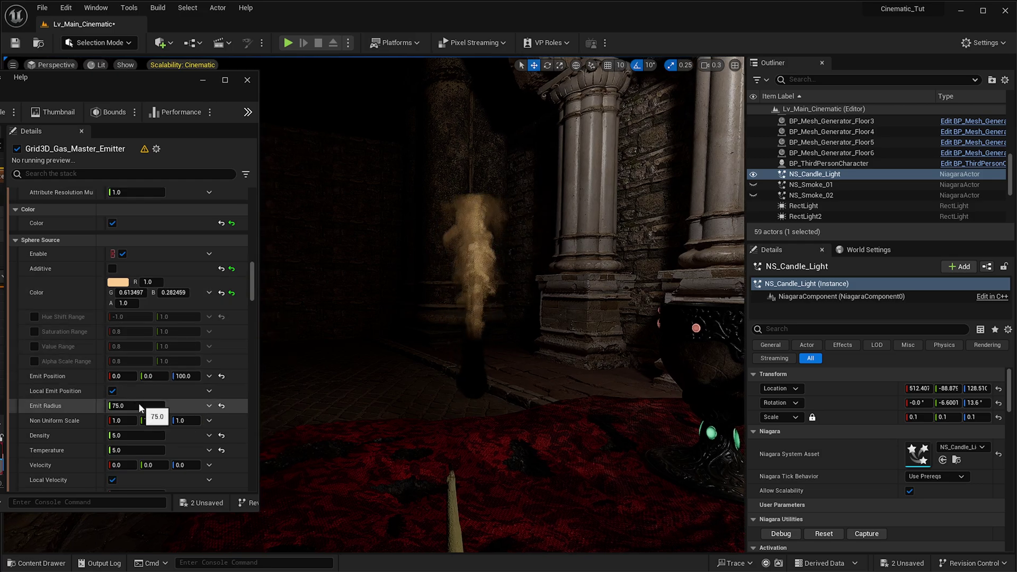
pyautogui.write('45')
pyautogui.press('Return')
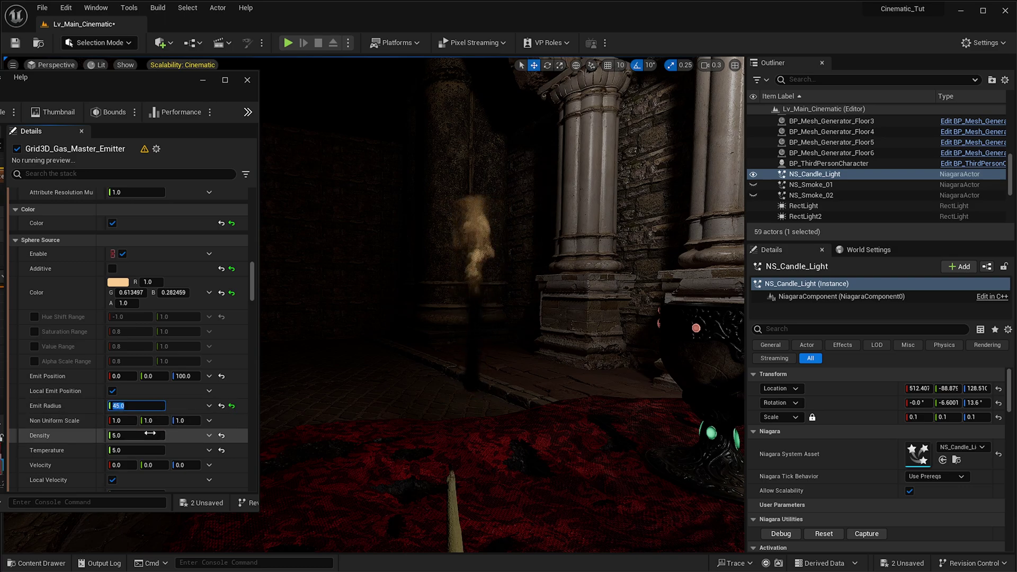
pyautogui.click(150, 433)
pyautogui.write('0.2')
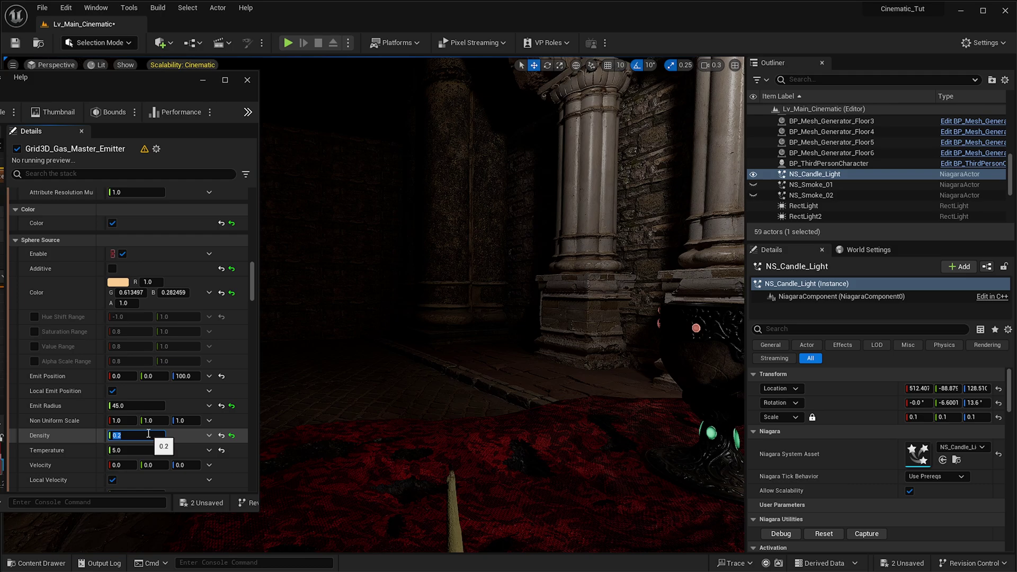
pyautogui.click(146, 450)
pyautogui.moveTo(357, 410); pyautogui.dragTo(410, 411, button='right')
# - Enable the Temperature attribute of the gas emitter
pyautogui.scroll(-5, 172, 414)
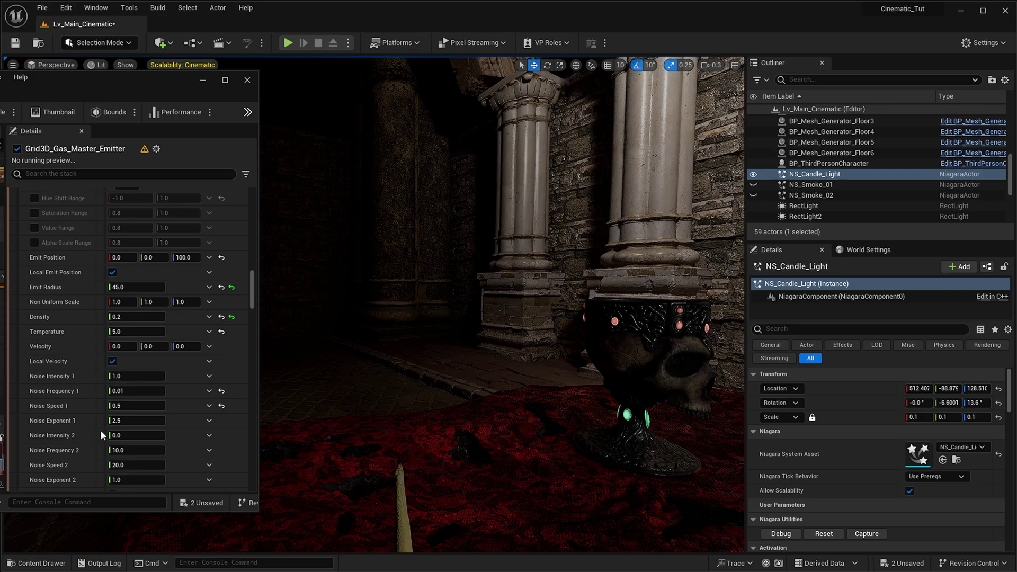
pyautogui.scroll(-2, 202, 364)
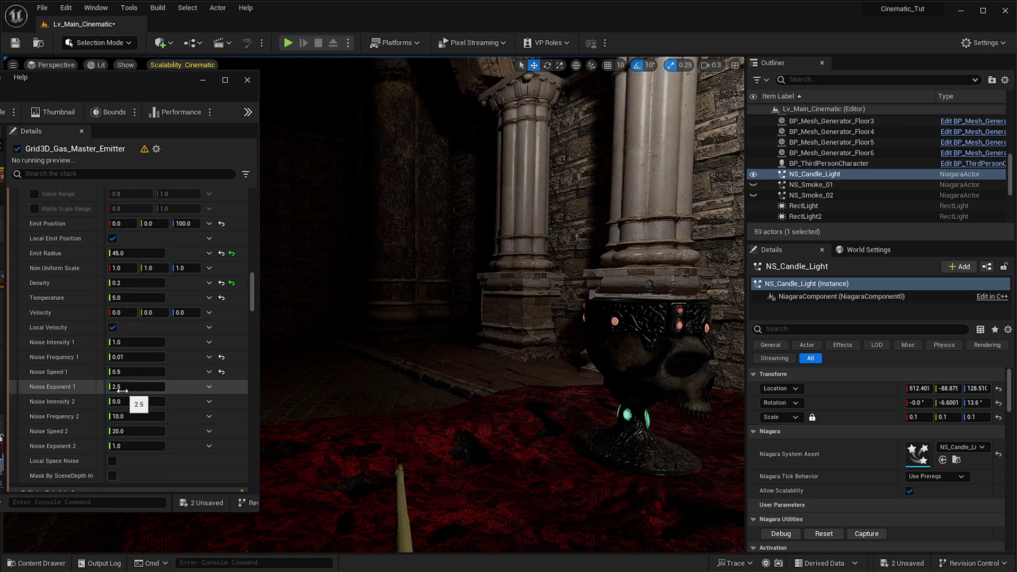
pyautogui.scroll(12, 122, 390)
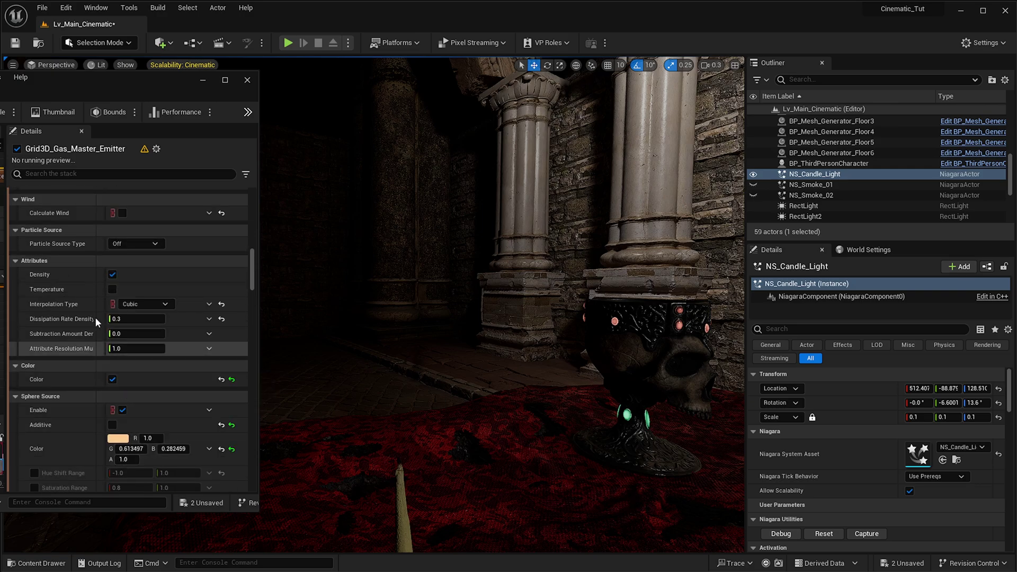
pyautogui.scroll(3, 93, 321)
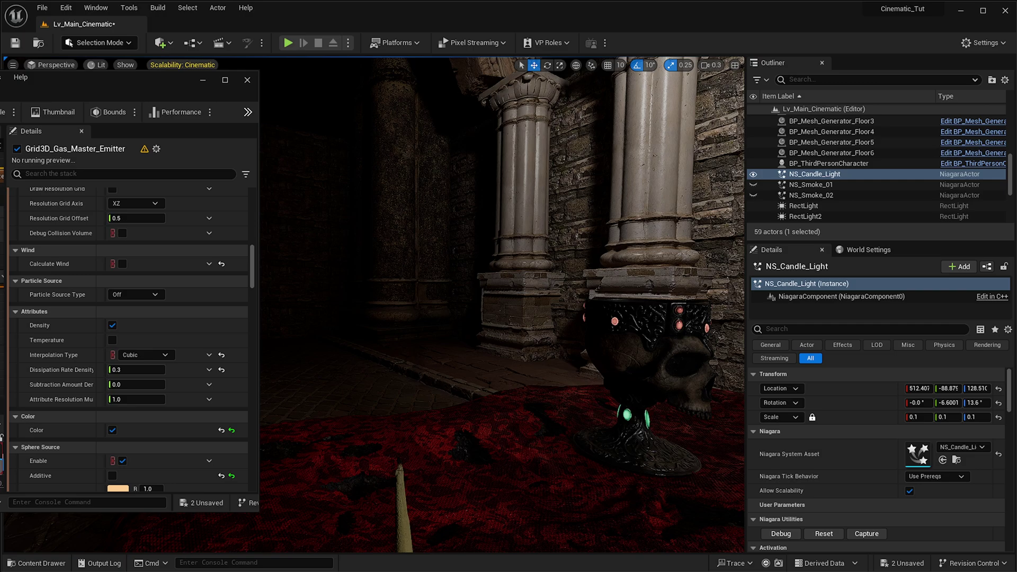
pyautogui.scroll(-3, 146, 345)
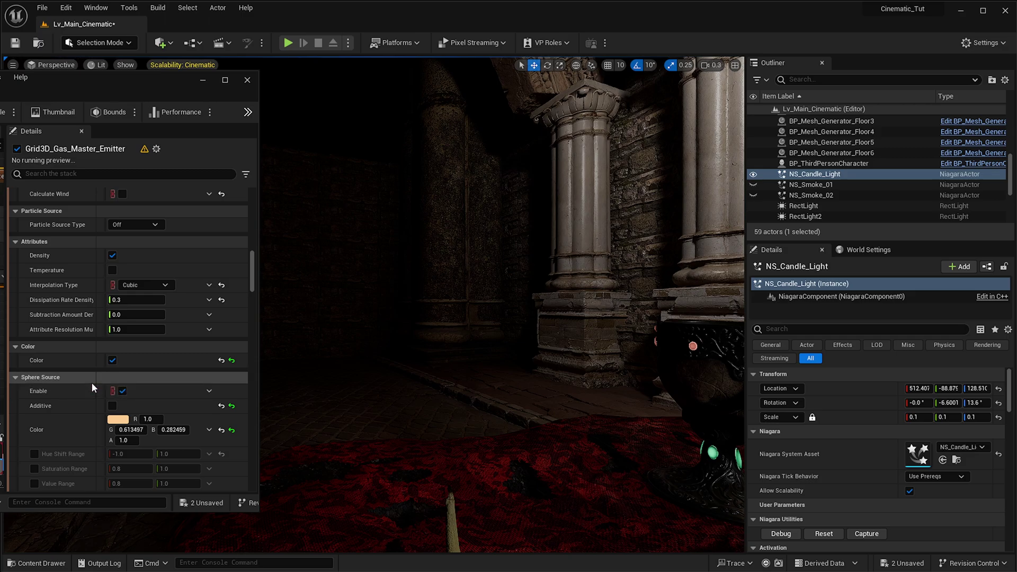
pyautogui.scroll(12, 93, 361)
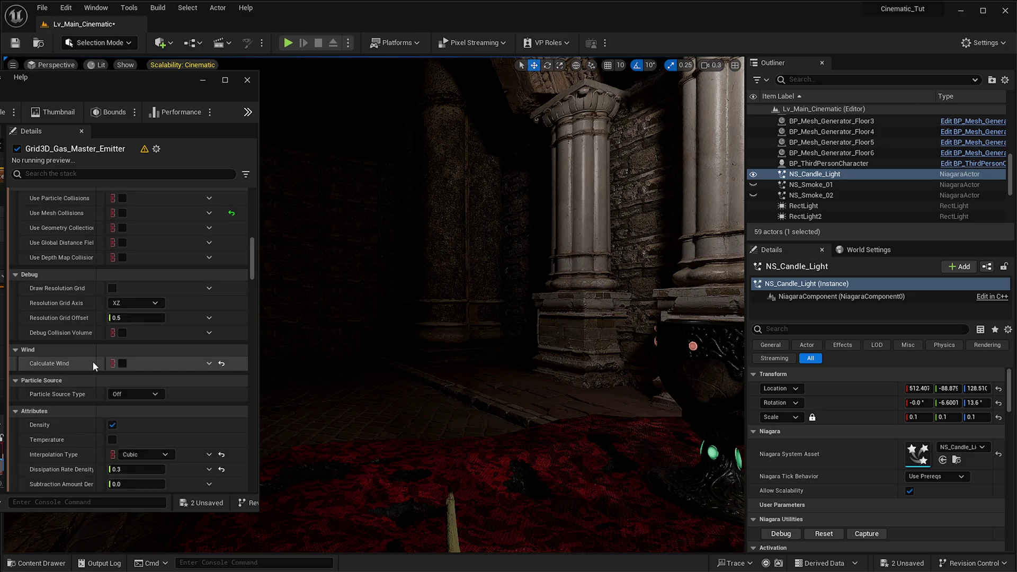
pyautogui.scroll(3, 93, 363)
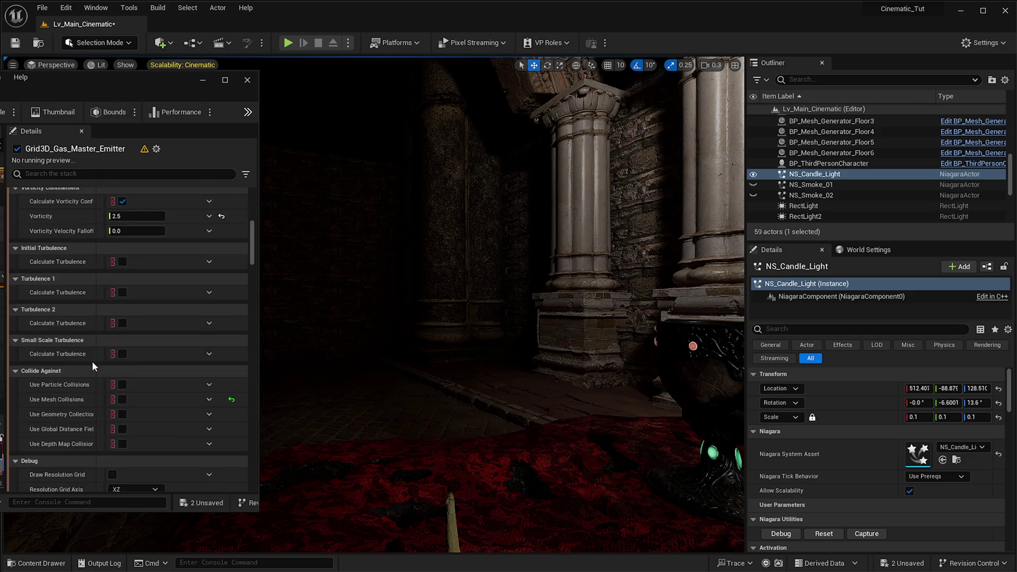
pyautogui.scroll(2, 91, 361)
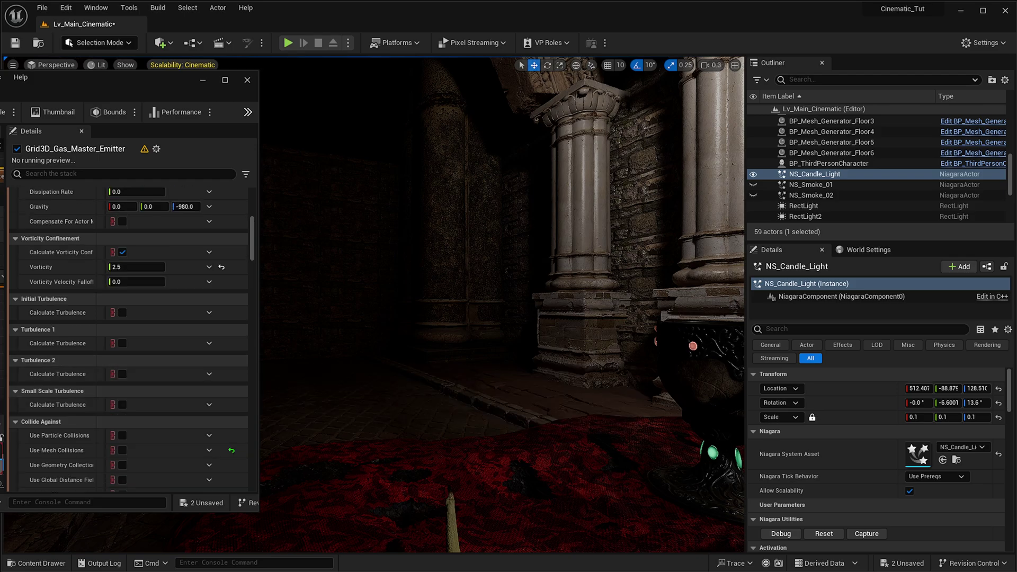
pyautogui.scroll(-12, 152, 396)
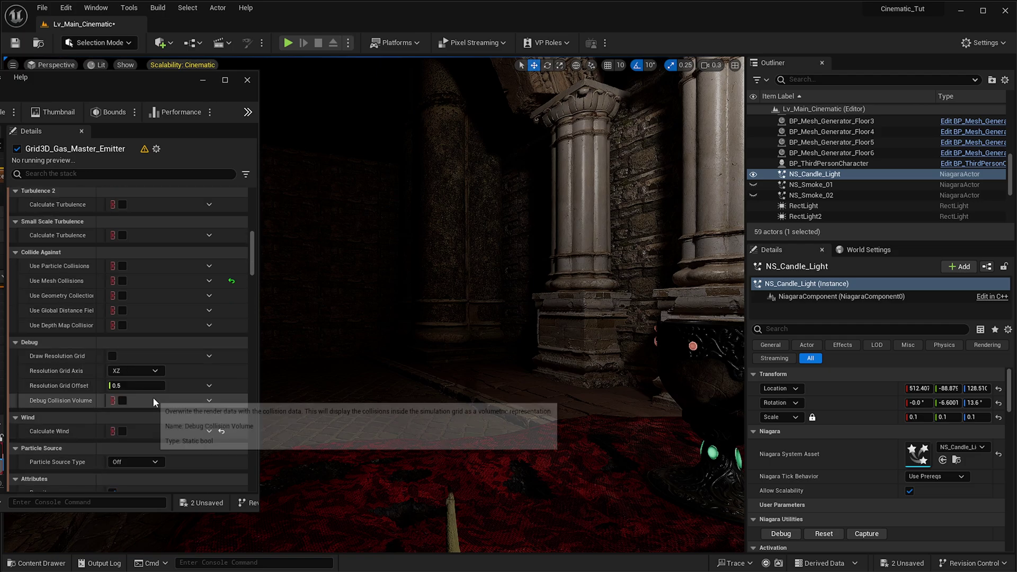
pyautogui.click(110, 405)
pyautogui.scroll(-1, 131, 412)
pyautogui.scroll(-2, 129, 405)
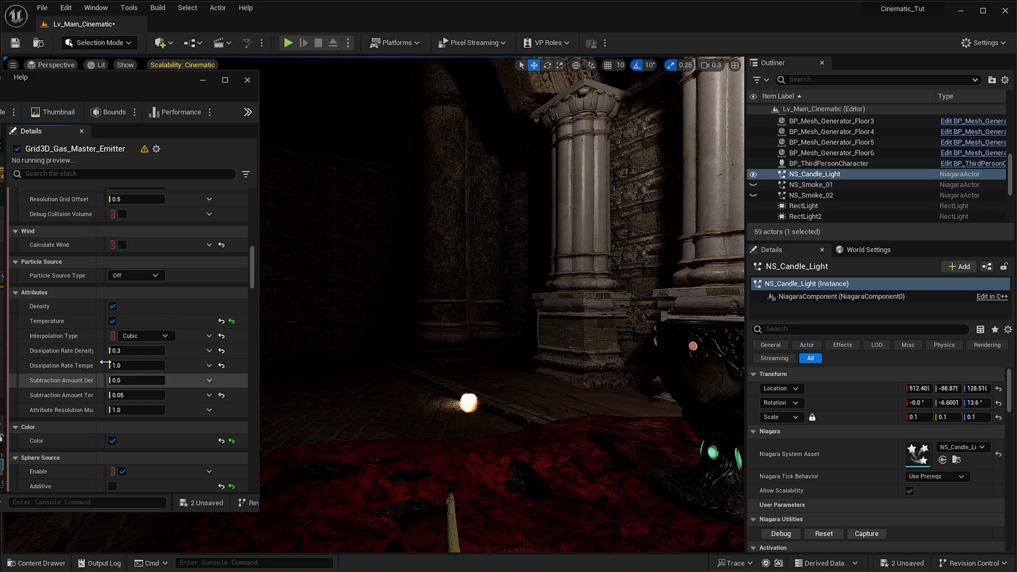
# - Set the gas emitter's Z Gravity to -100
pyautogui.moveTo(458, 425); pyautogui.dragTo(514, 381, button='right')
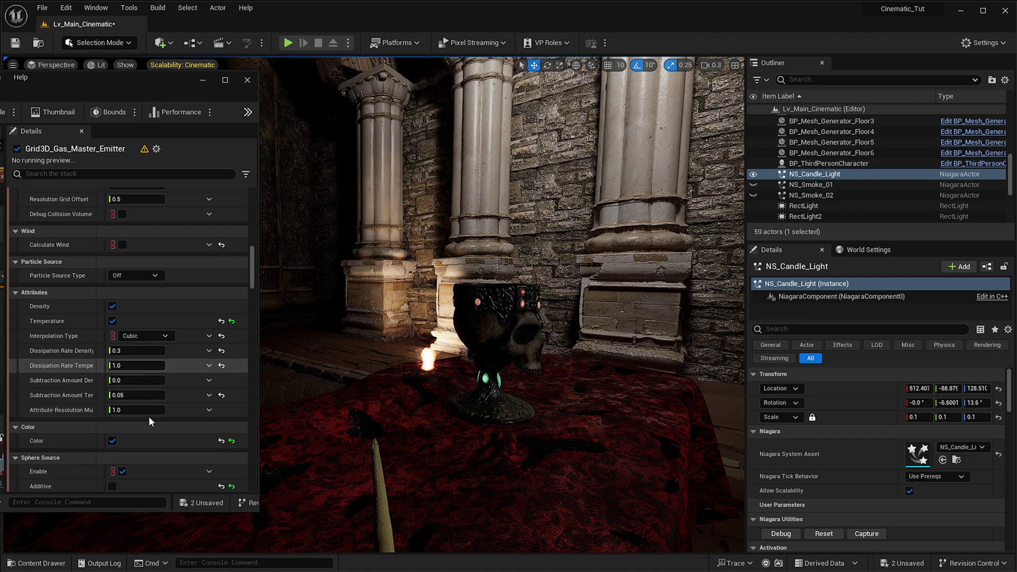
pyautogui.scroll(5, 140, 395)
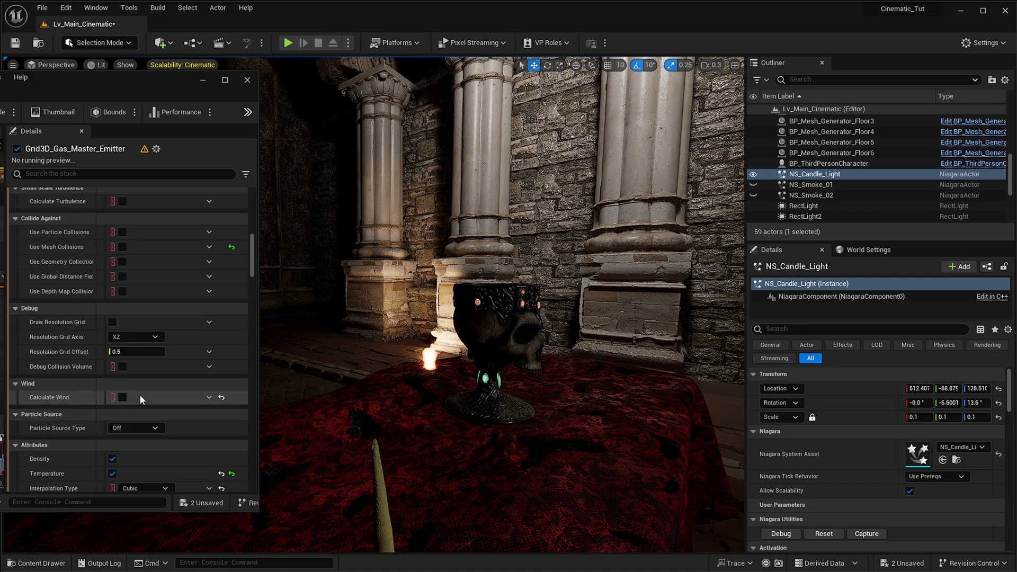
pyautogui.scroll(6, 140, 395)
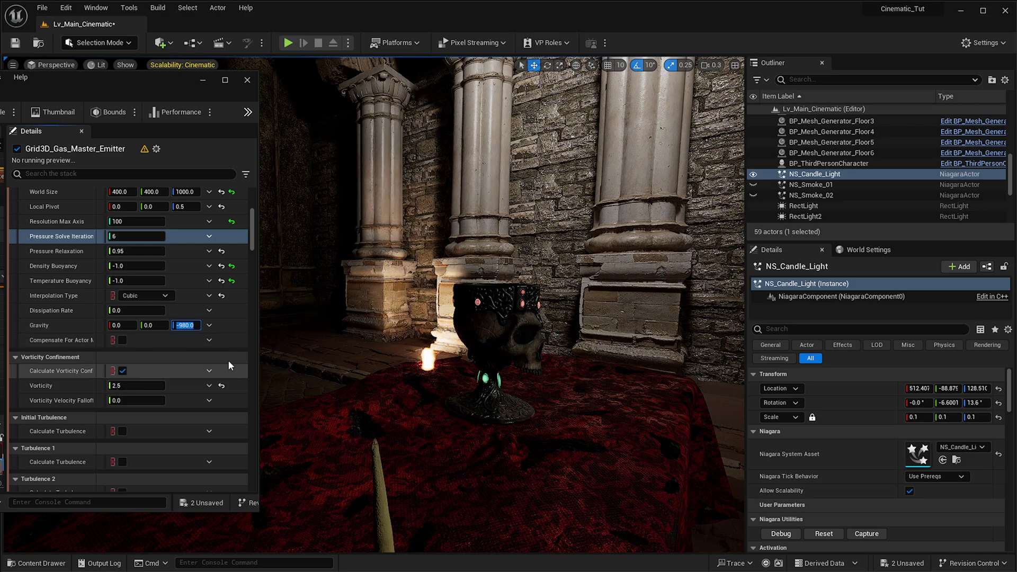
pyautogui.write('-100')
pyautogui.press('Return')
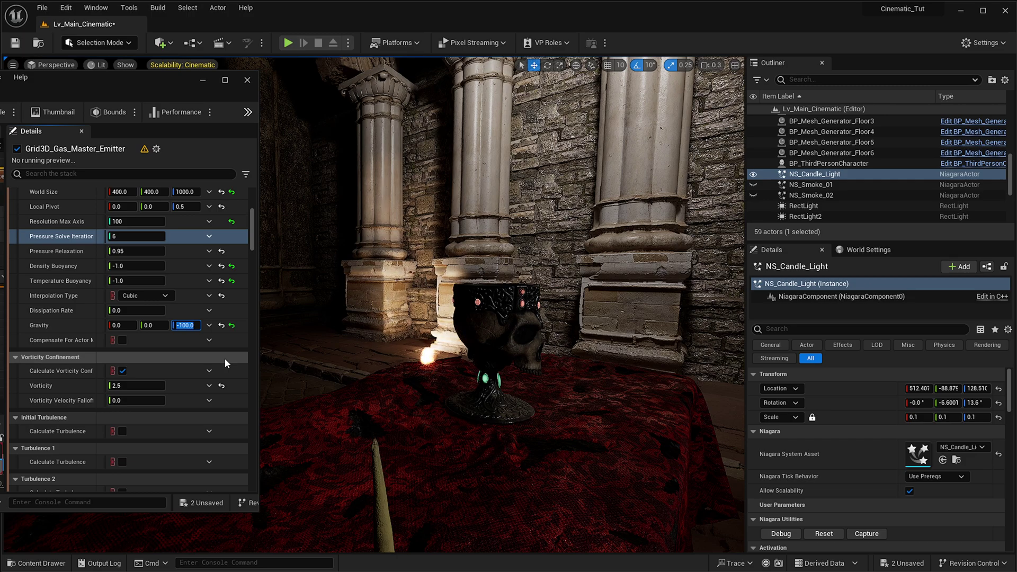
# - Set the gas emitter's Z Gravity to positive 100
pyautogui.moveTo(552, 372); pyautogui.dragTo(452, 364, button='right')
pyautogui.click(182, 326)
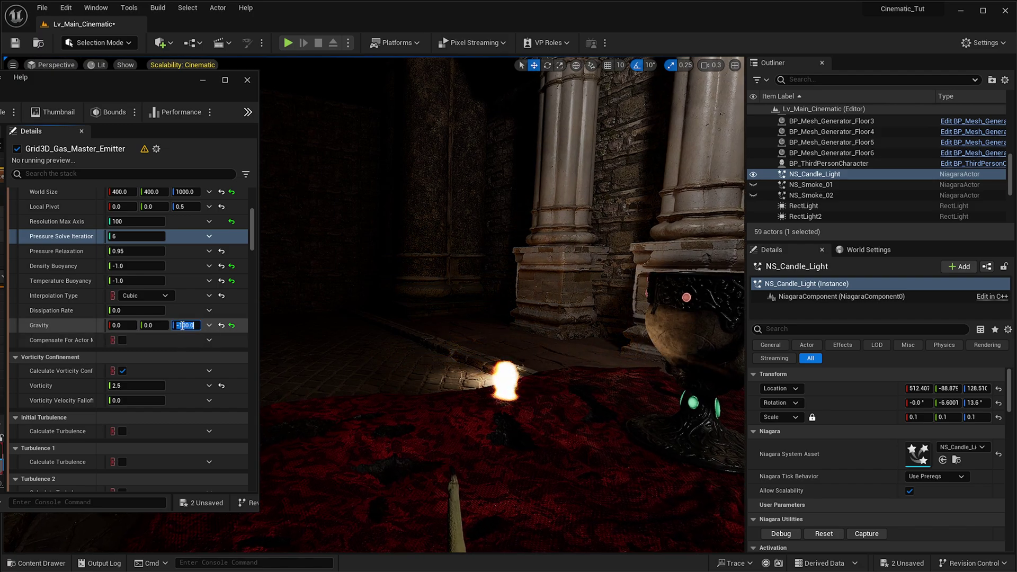
pyautogui.write('100')
pyautogui.press('Return')
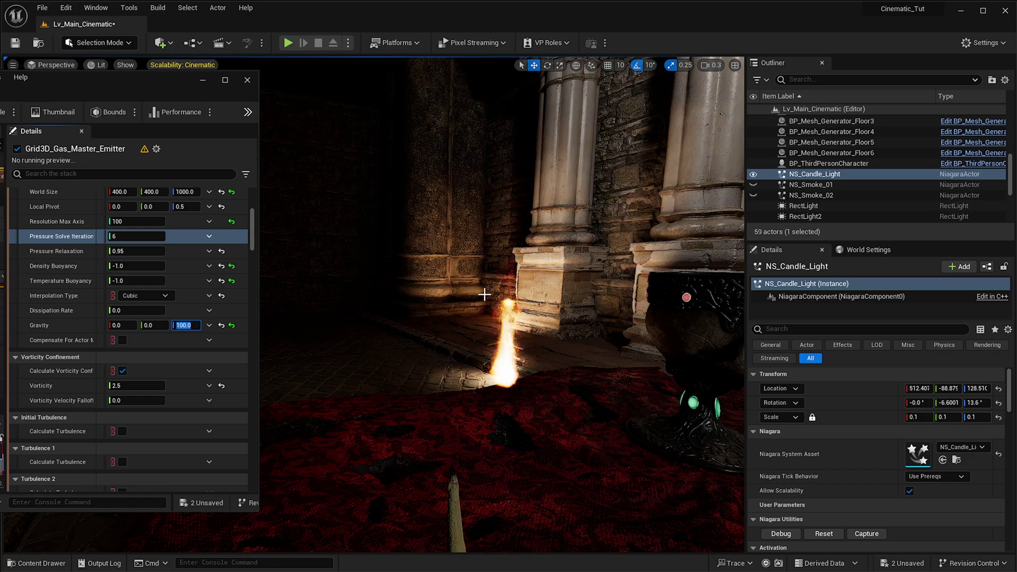
# - Set the gas simulation's Resolution Max Axis to 300
pyautogui.moveTo(608, 307); pyautogui.dragTo(675, 243, button='right')
pyautogui.moveTo(675, 339); pyautogui.dragTo(536, 348, button='right')
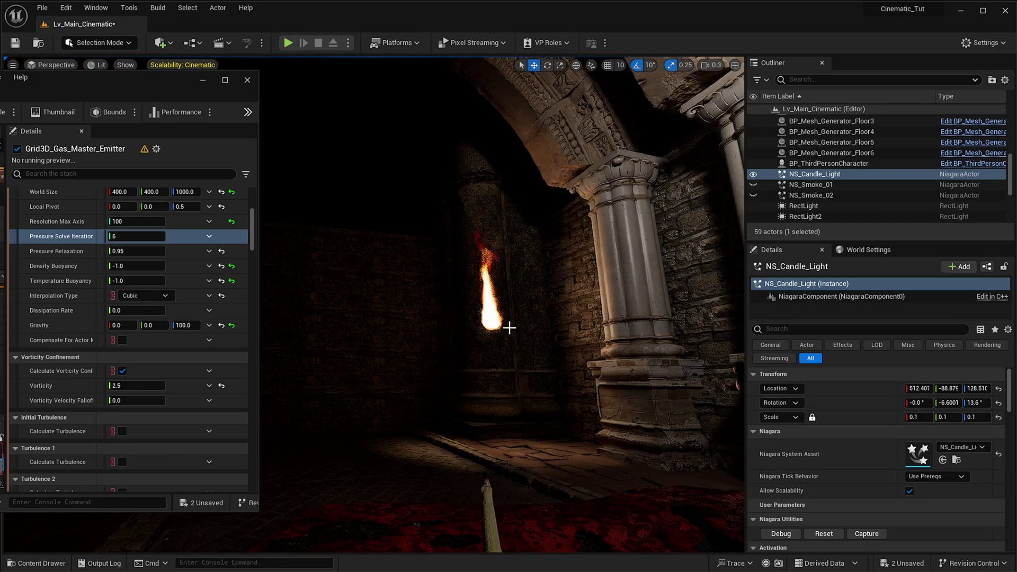
pyautogui.moveTo(491, 323)
pyautogui.mouseDown(button='right')
pyautogui.moveTo(542, 317)
pyautogui.moveTo(554, 302)
pyautogui.moveTo(506, 319)
pyautogui.mouseUp(button='right')
pyautogui.moveTo(491, 323); pyautogui.dragTo(569, 326, button='right')
pyautogui.scroll(1, 183, 297)
pyautogui.scroll(1, 185, 295)
pyautogui.click(142, 272)
pyautogui.write('300')
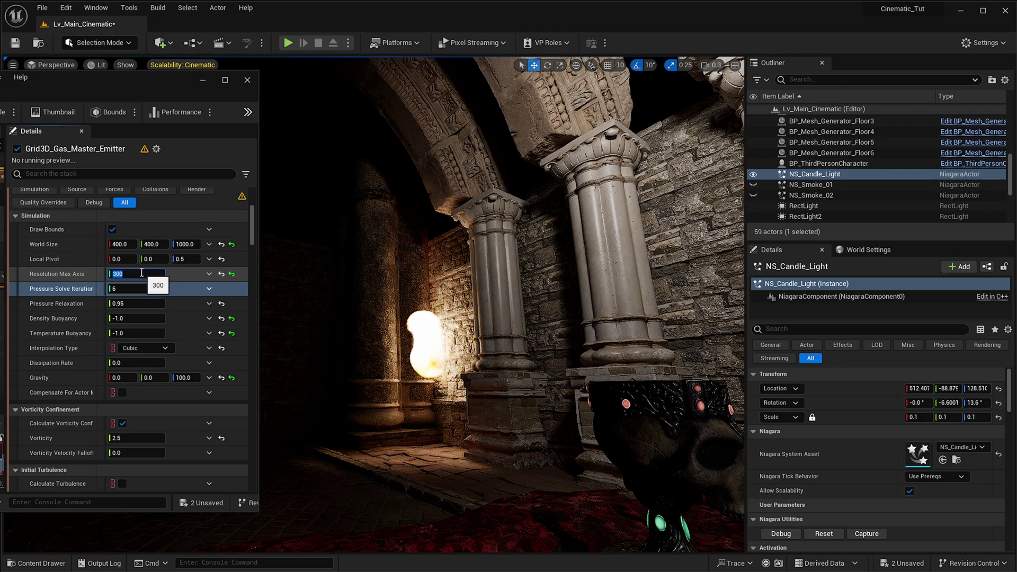
# - Try Temperature Buoyancy values of -3, 3, -0.5 and -0.2 on the gas emitter
pyautogui.moveTo(437, 250); pyautogui.dragTo(408, 250, button='right')
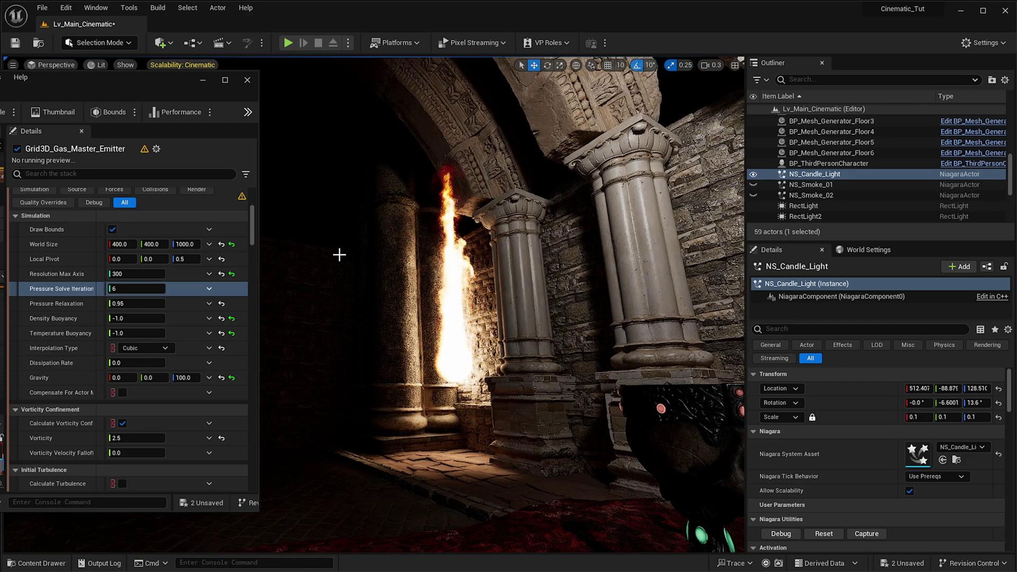
pyautogui.moveTo(455, 120); pyautogui.dragTo(452, 86, button='right')
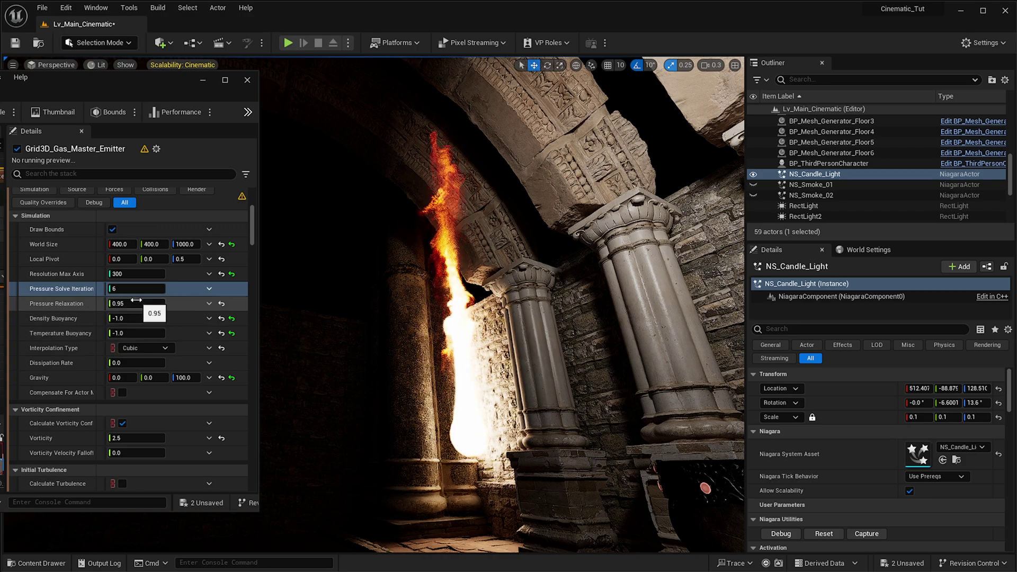
pyautogui.click(130, 332)
pyautogui.write('-3')
pyautogui.press('Return')
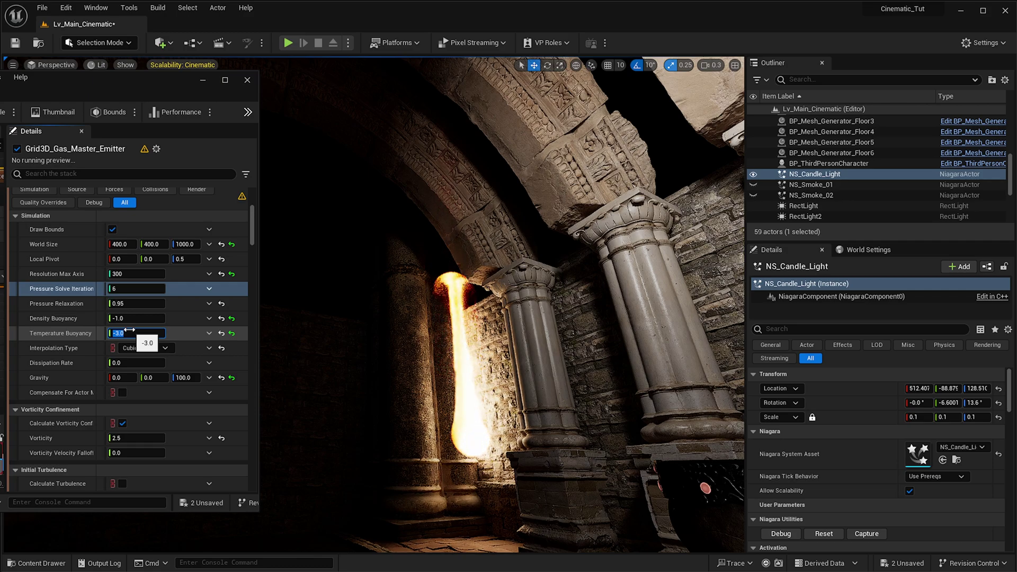
pyautogui.write('3')
pyautogui.press('Return')
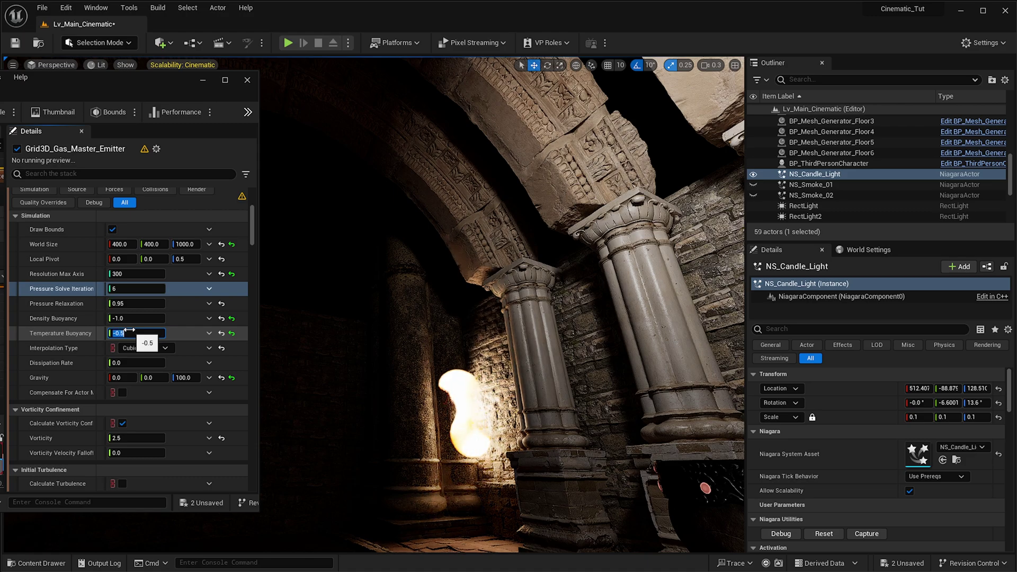
pyautogui.press('BackSpace')
pyautogui.write('2')
pyautogui.press('Return')
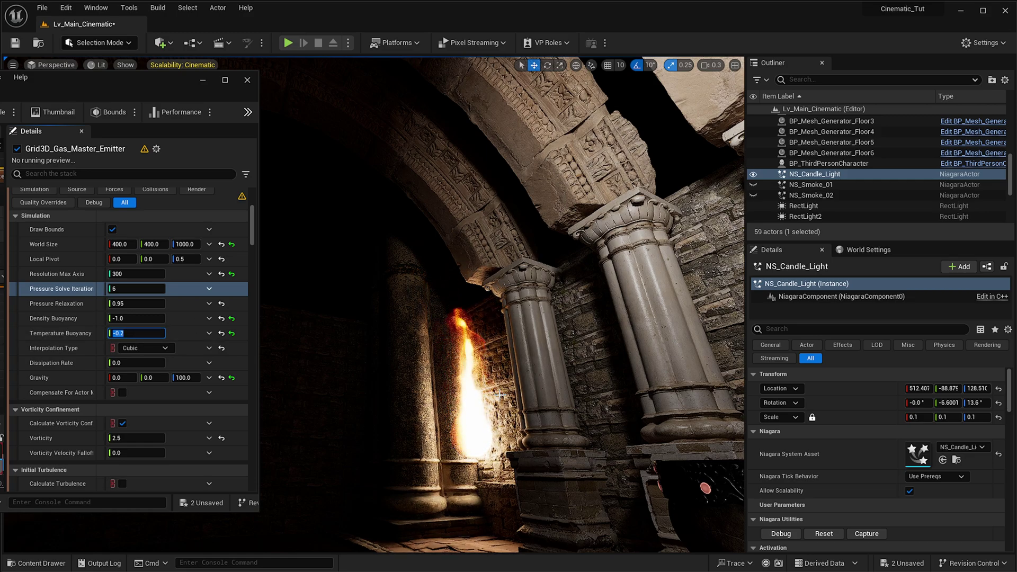
# - Set the gas emitter's Temperature Buoyancy to -0.1
pyautogui.moveTo(471, 383); pyautogui.dragTo(474, 399, button='right')
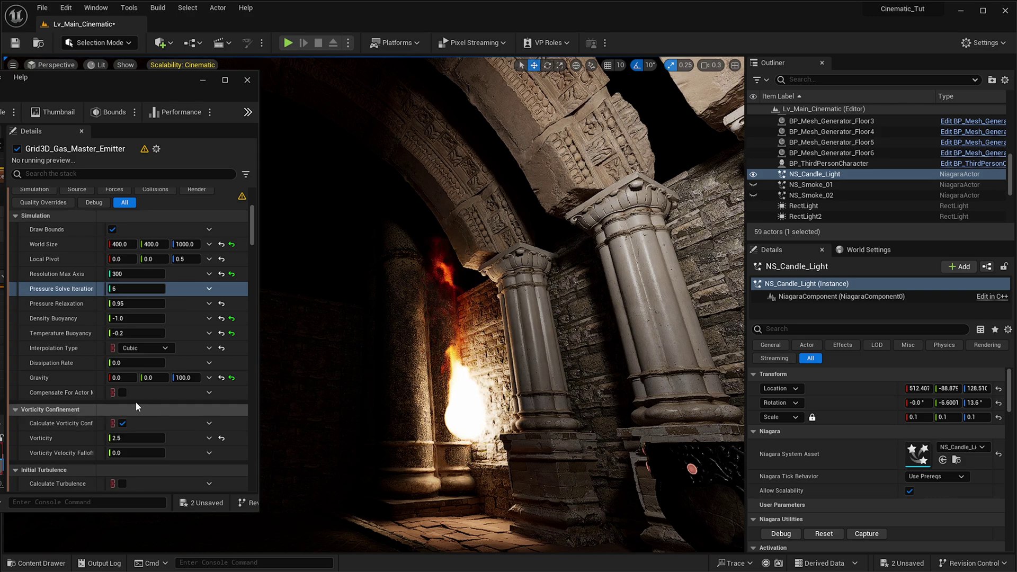
pyautogui.click(137, 333)
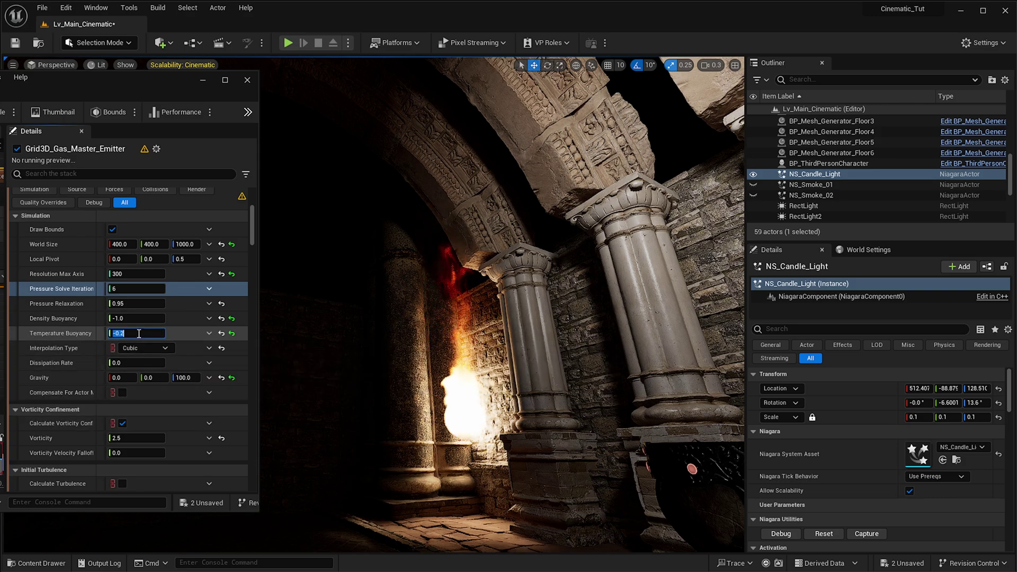
pyautogui.write('-0.1')
pyautogui.press('Return')
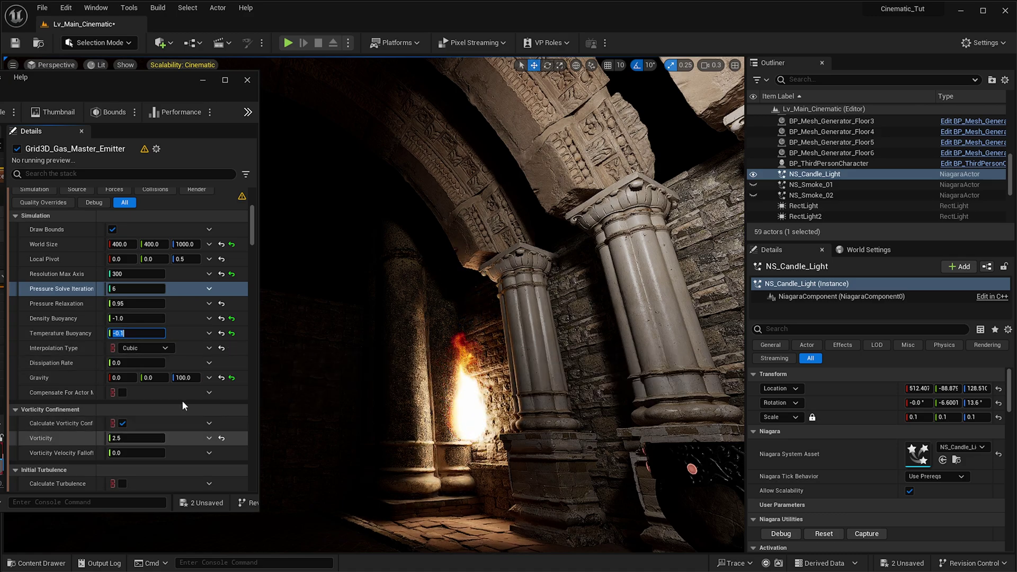
# - Disable the Color attribute of the gas emitter
pyautogui.moveTo(292, 381); pyautogui.dragTo(323, 377, button='right')
pyautogui.scroll(-15, 209, 415)
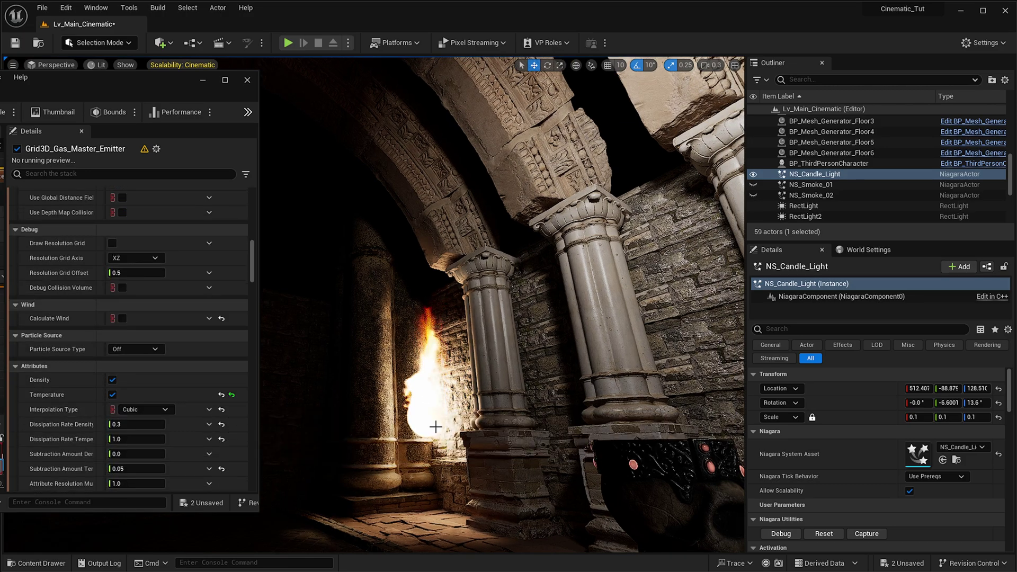
pyautogui.scroll(-7, 151, 429)
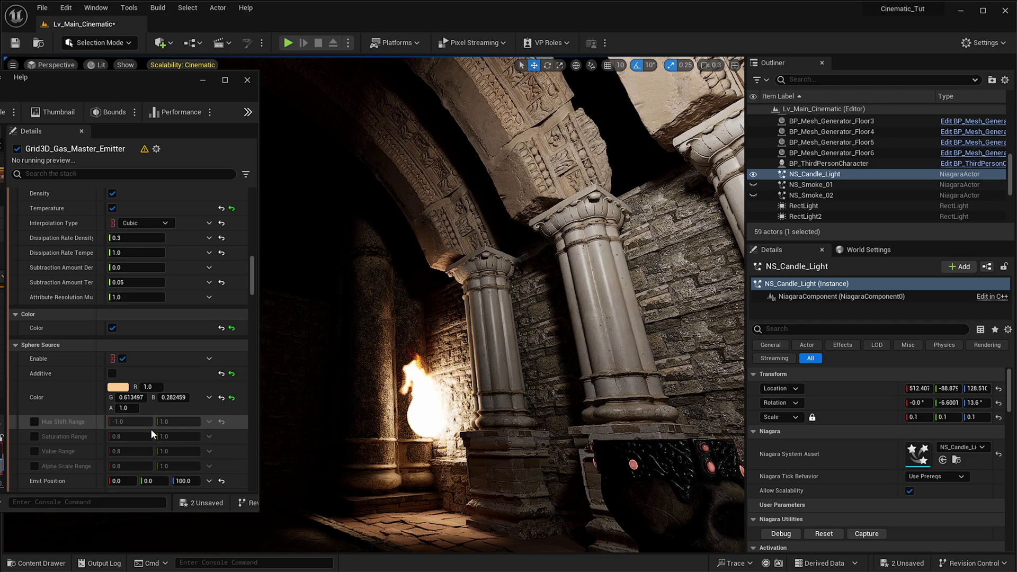
pyautogui.scroll(-2, 150, 428)
pyautogui.click(115, 277)
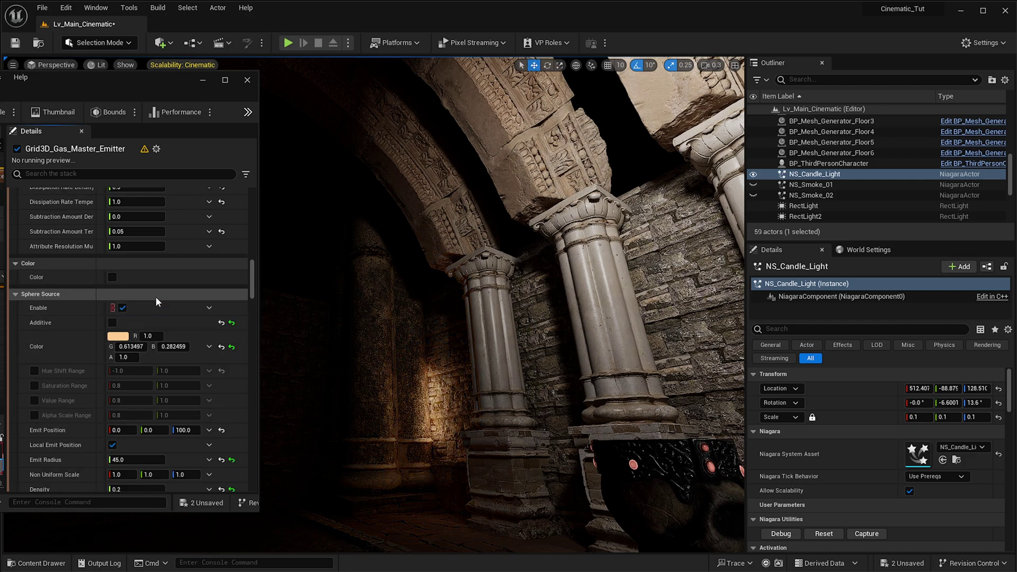
# - Set the gas emitter's Sphere Source Emit Radius to 30
pyautogui.moveTo(373, 305); pyautogui.dragTo(384, 331, button='right')
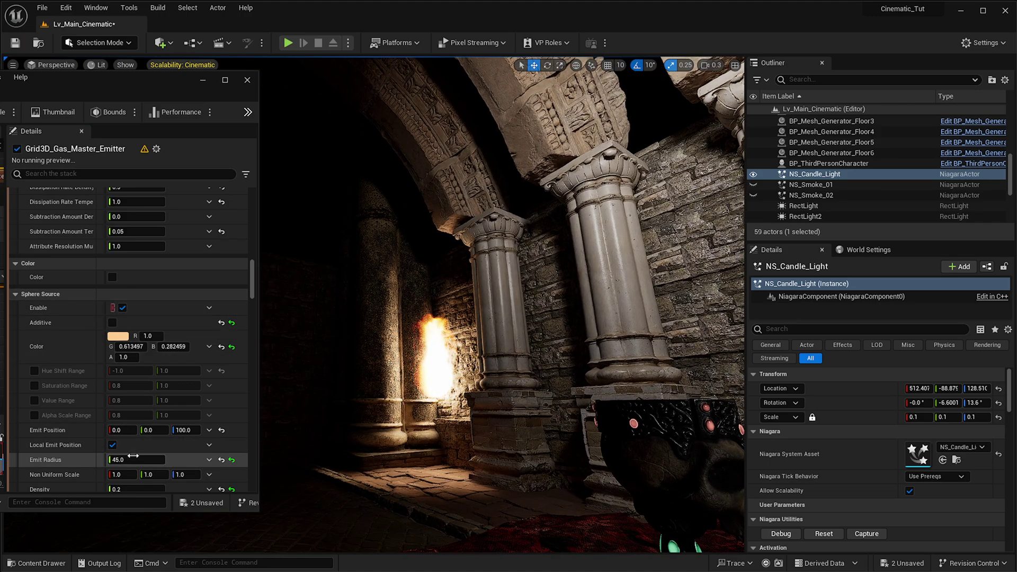
pyautogui.scroll(-1, 150, 427)
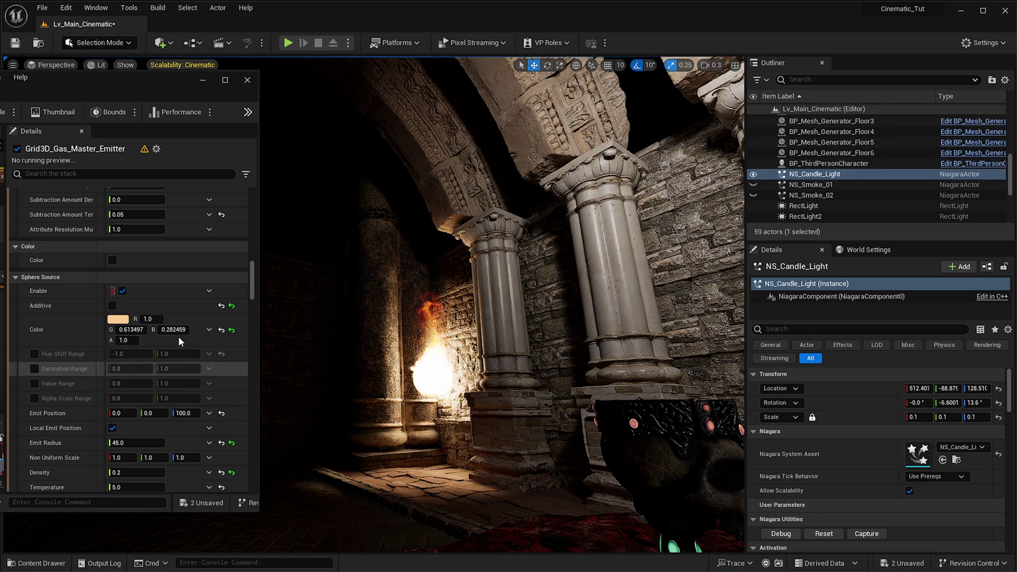
pyautogui.click(117, 443)
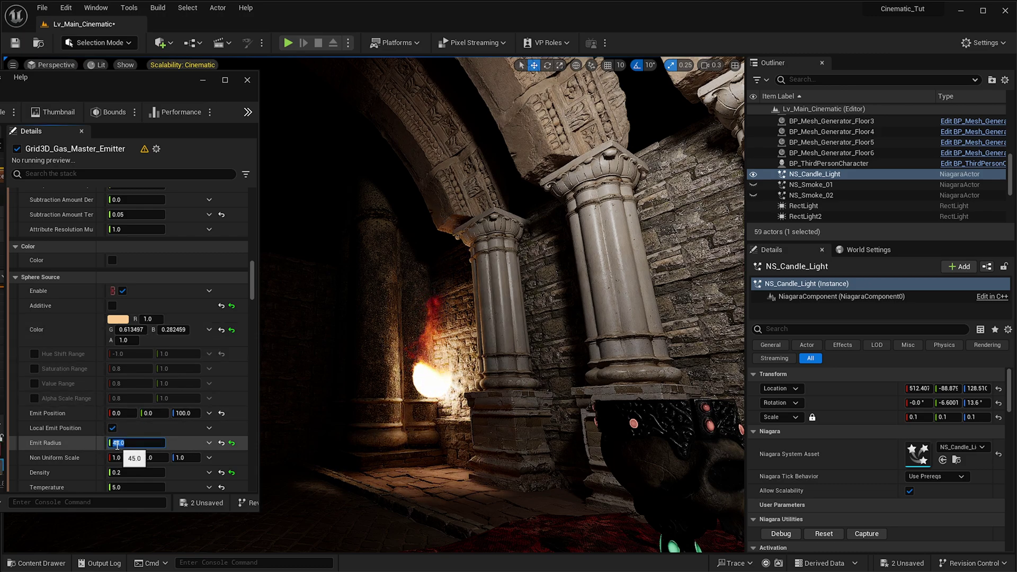
pyautogui.write('30')
pyautogui.press('Return')
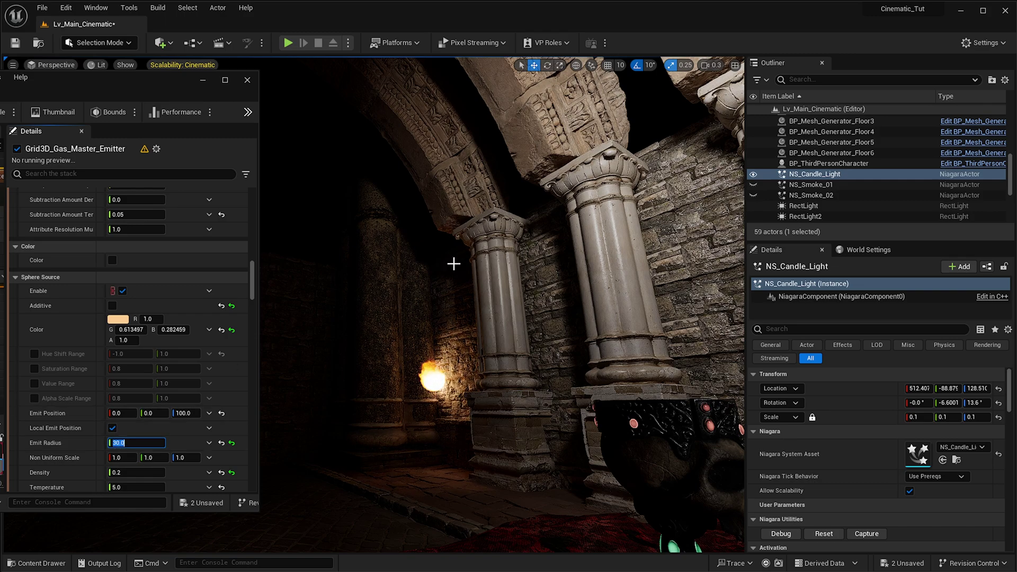
# - Move the NS_Candle_Light actor down and sideways onto the candle's wick, to about X 518.8, Y -85.8, Z 121.4
pyautogui.moveTo(374, 304); pyautogui.dragTo(529, 371, button='right')
pyautogui.moveTo(485, 267); pyautogui.dragTo(433, 248, button='right')
pyautogui.press('g')
pyautogui.moveTo(553, 262); pyautogui.dragTo(540, 323, button='right')
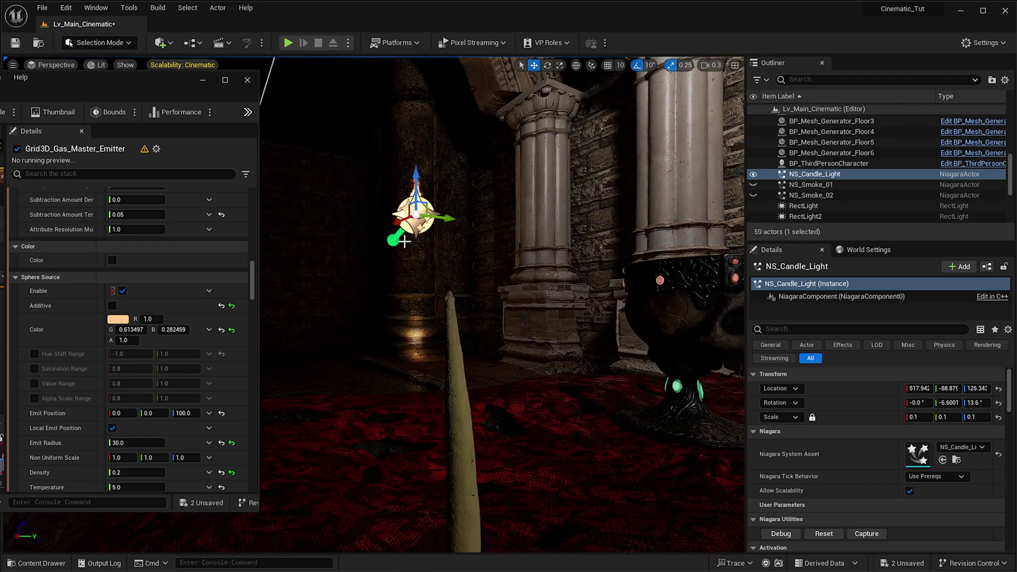
pyautogui.moveTo(412, 180); pyautogui.dragTo(434, 243)
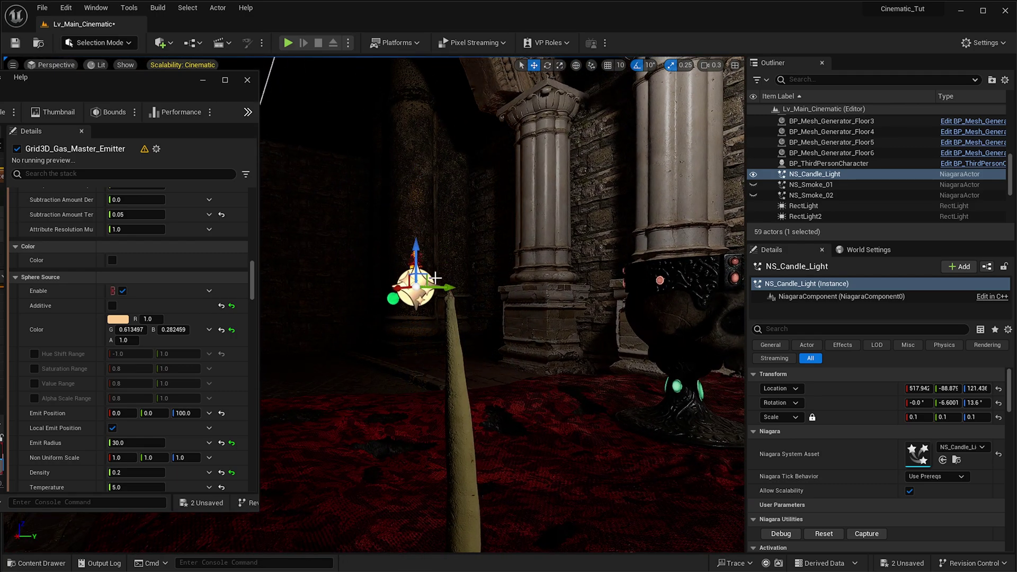
pyautogui.moveTo(470, 290); pyautogui.dragTo(473, 290)
pyautogui.moveTo(472, 290); pyautogui.dragTo(424, 289, button='right')
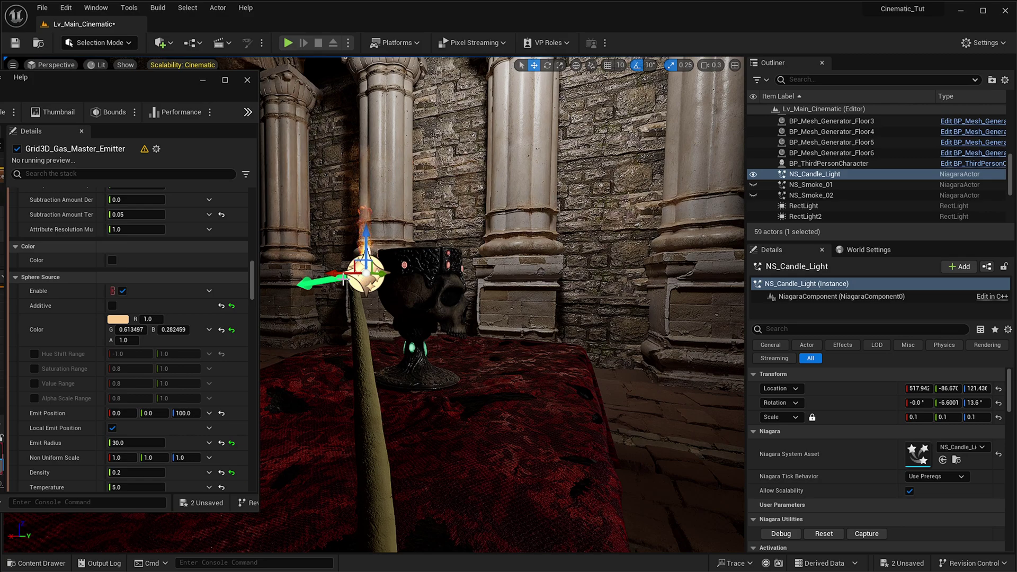
pyautogui.moveTo(338, 275); pyautogui.dragTo(320, 272)
pyautogui.moveTo(341, 279)
pyautogui.mouseDown(button='right')
pyautogui.moveTo(275, 279)
pyautogui.moveTo(341, 279)
pyautogui.mouseUp(button='right')
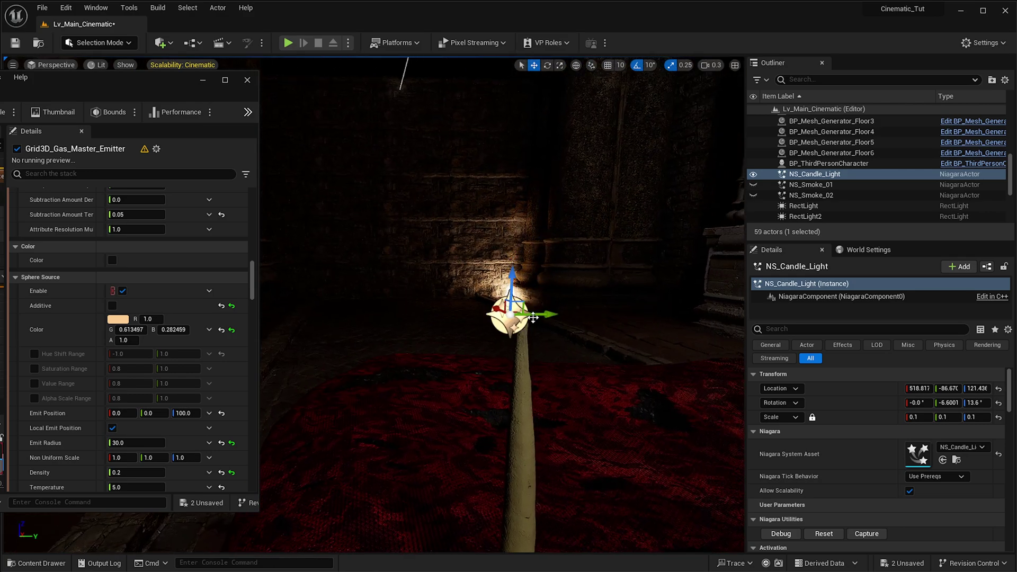
pyautogui.moveTo(341, 279); pyautogui.dragTo(653, 288, button='right')
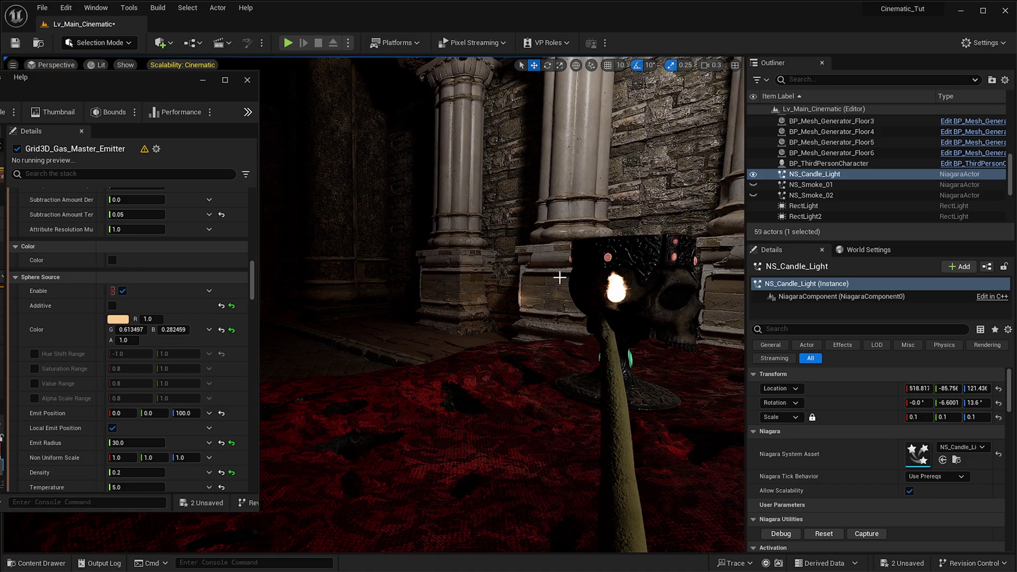
pyautogui.moveTo(501, 287)
pyautogui.mouseDown(button='right')
pyautogui.moveTo(527, 287)
pyautogui.moveTo(501, 287)
pyautogui.mouseUp(button='right')
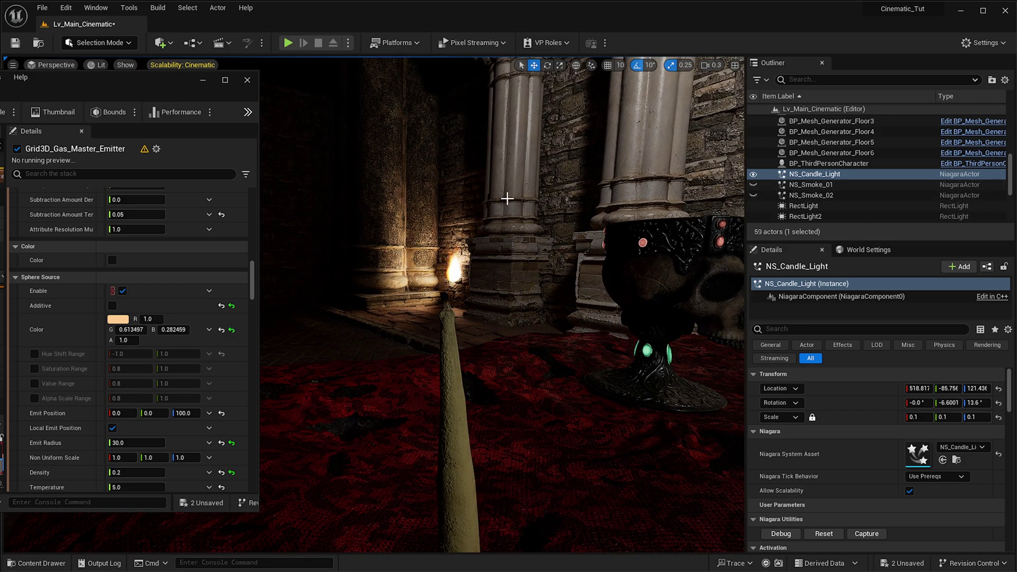
# - Delete the NS_Candle_Light actor and the old candle mesh from the level
pyautogui.scroll(-3, 874, 423)
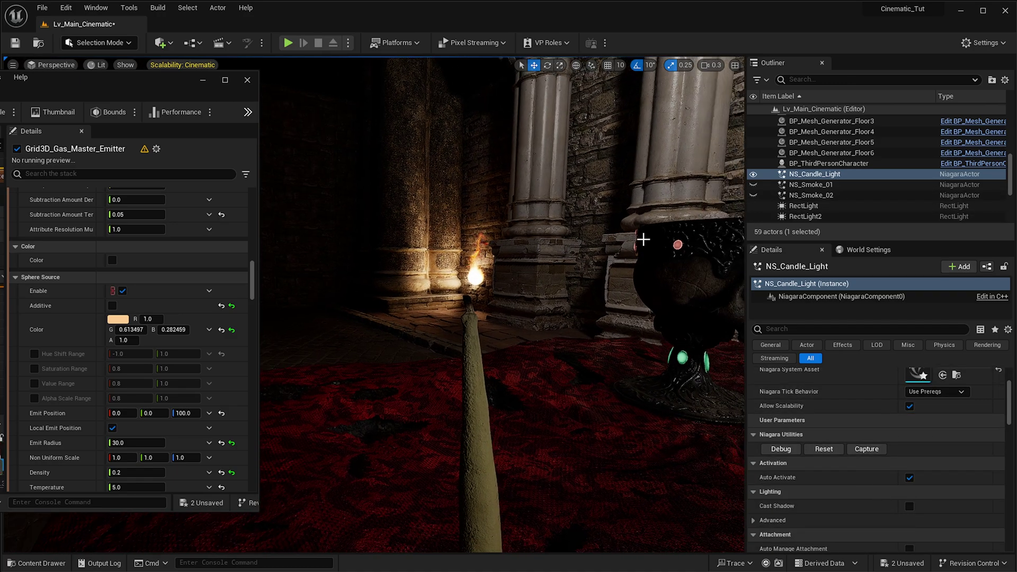
pyautogui.click(810, 178)
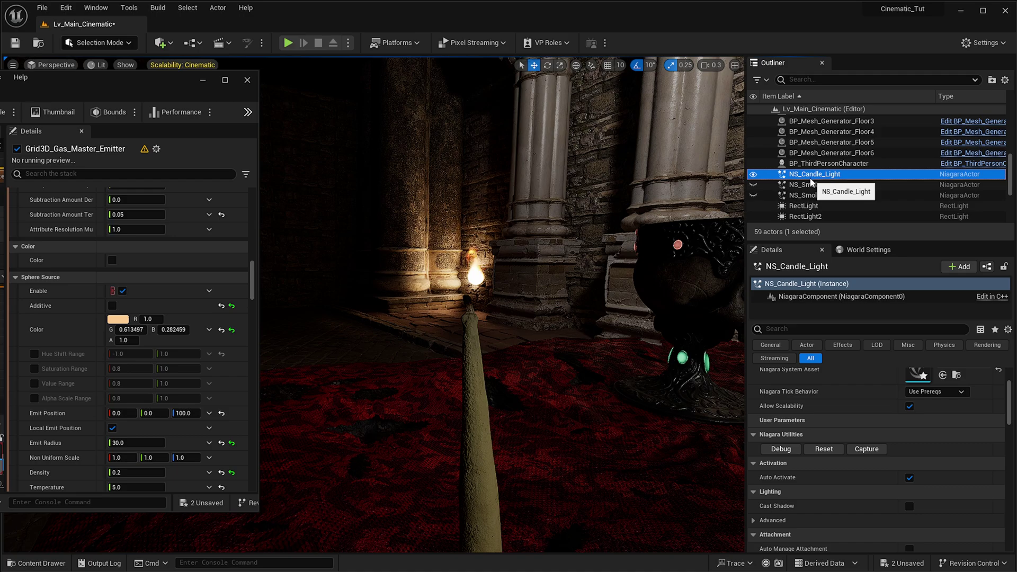
pyautogui.press('Delete')
pyautogui.click(476, 377)
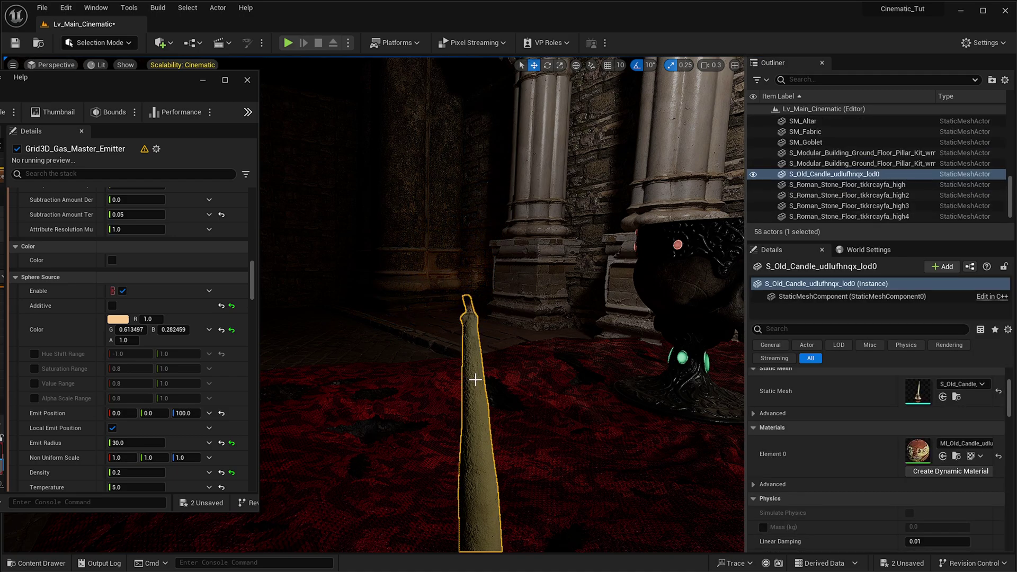
pyautogui.press('Delete')
# - Move the floating Niagara editor out of the way and open the Blueprints folder of Cinematic_Tut among the project assets
pyautogui.hotkey('ctrl', 'space')
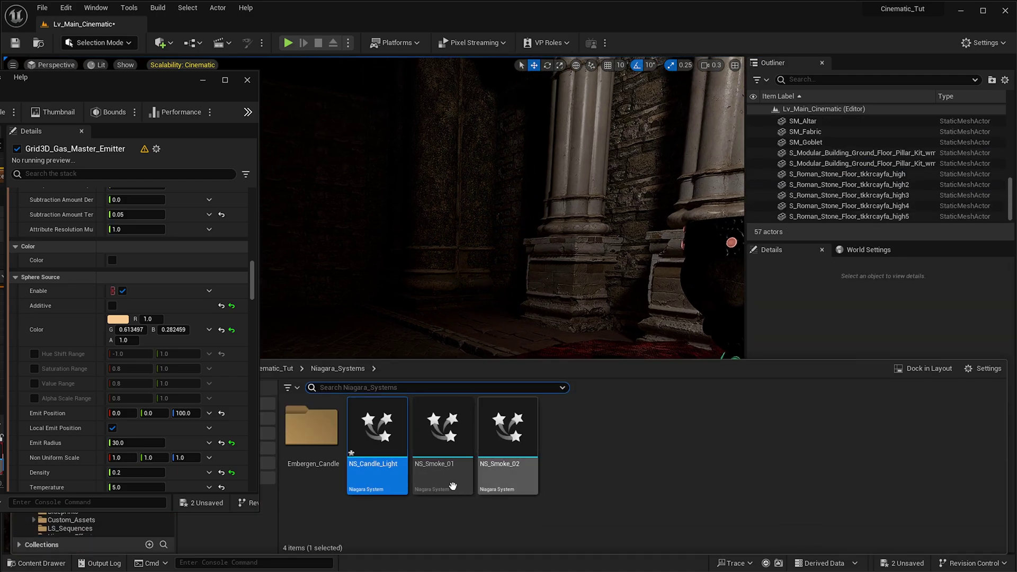
pyautogui.rightClick(628, 475)
pyautogui.click(588, 498)
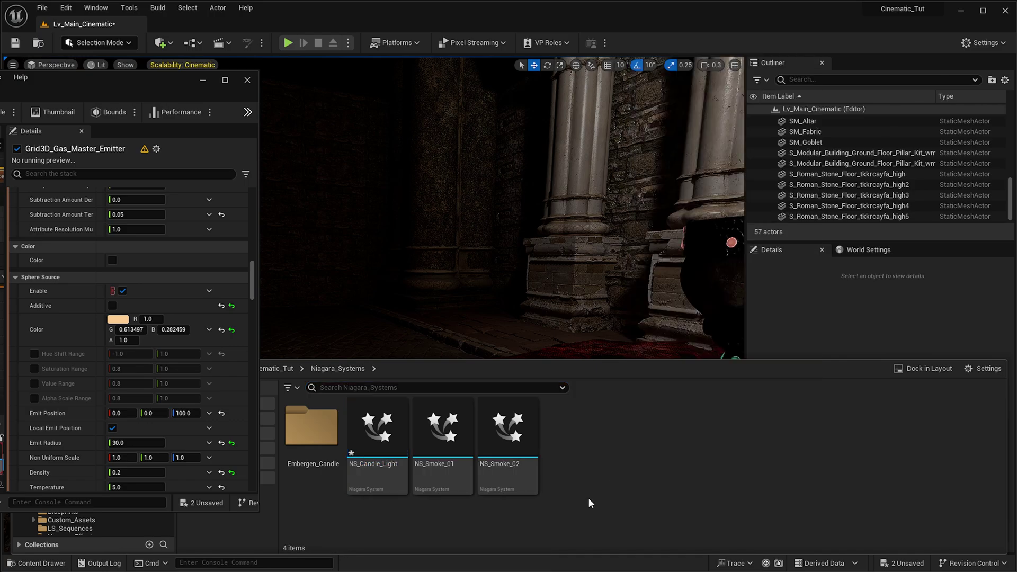
pyautogui.rightClick(627, 481)
pyautogui.moveTo(654, 252)
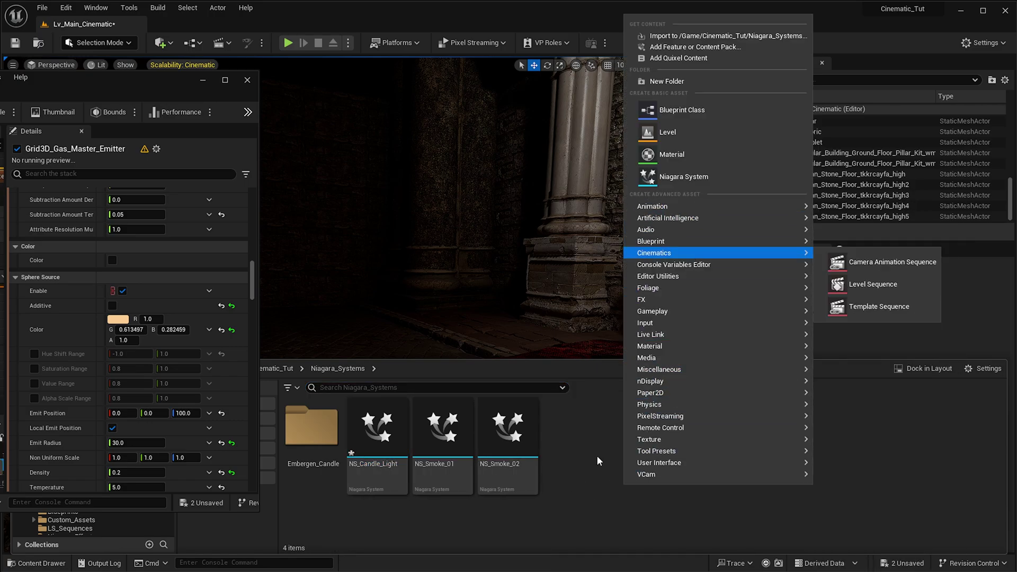
pyautogui.click(481, 542)
pyautogui.moveTo(127, 81); pyautogui.dragTo(0, 106)
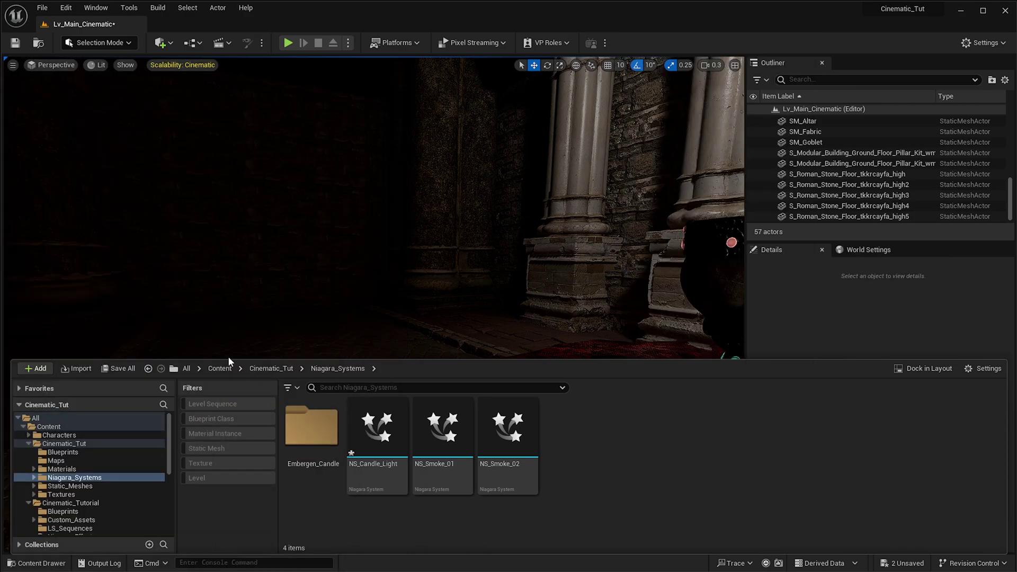
pyautogui.click(270, 369)
pyautogui.doubleClick(338, 431)
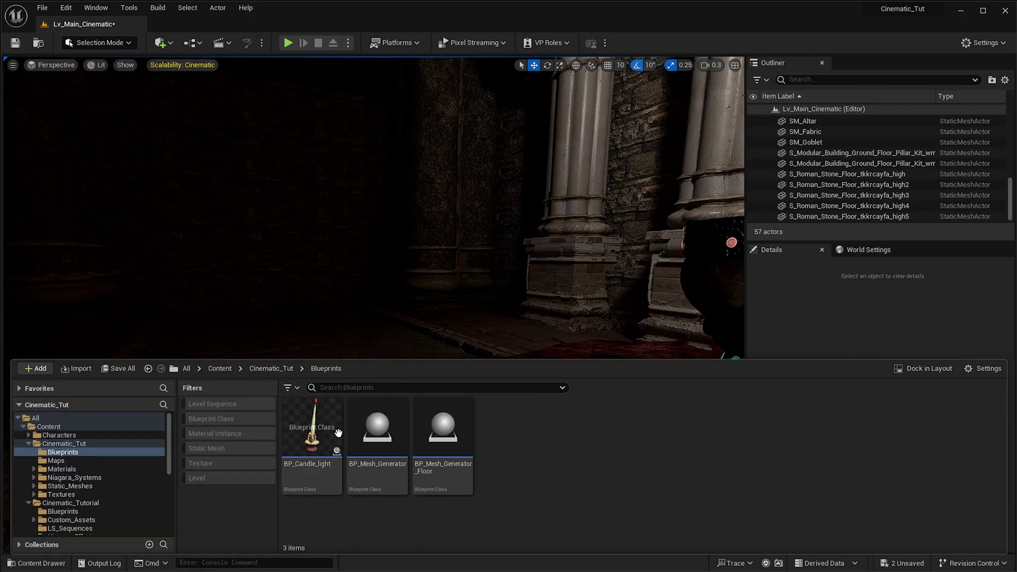
# - Duplicate the BP_Candle_light blueprint and name the copy BP_Candle_light_Niagara
pyautogui.click(324, 444)
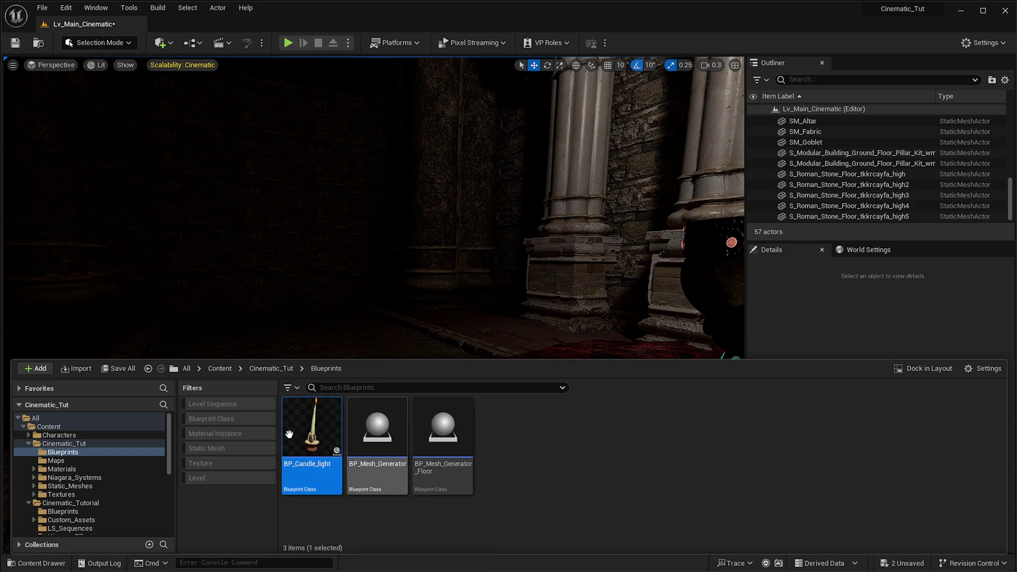
pyautogui.click(513, 459)
pyautogui.rightClick(512, 454)
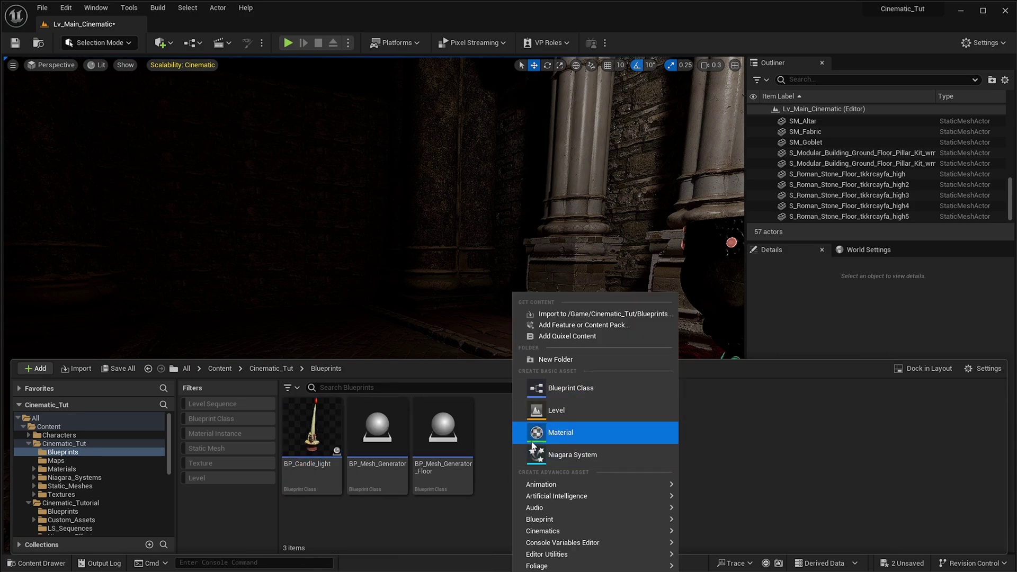
pyautogui.click(468, 454)
pyautogui.click(303, 427)
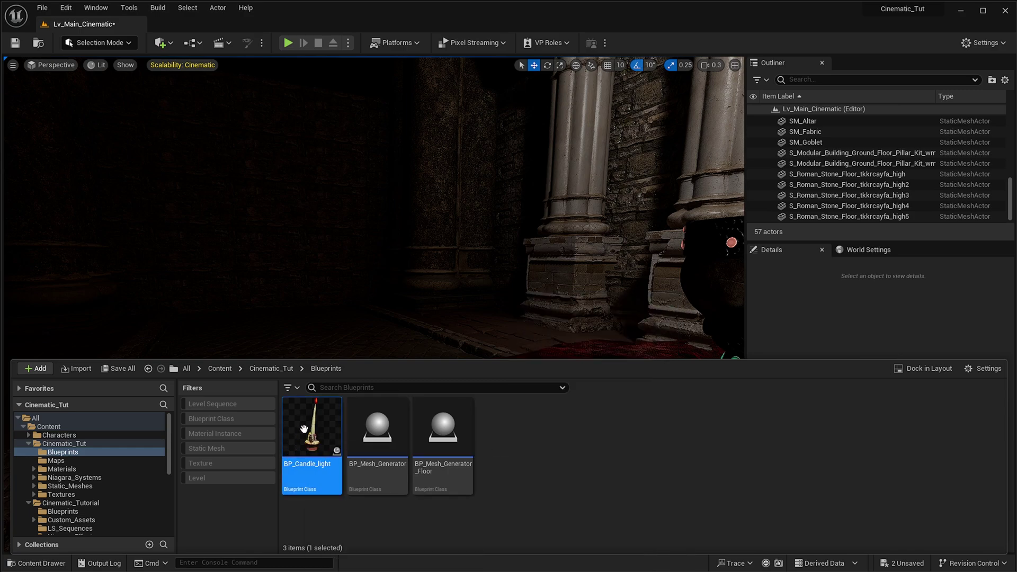
pyautogui.hotkey('ctrl', 'd')
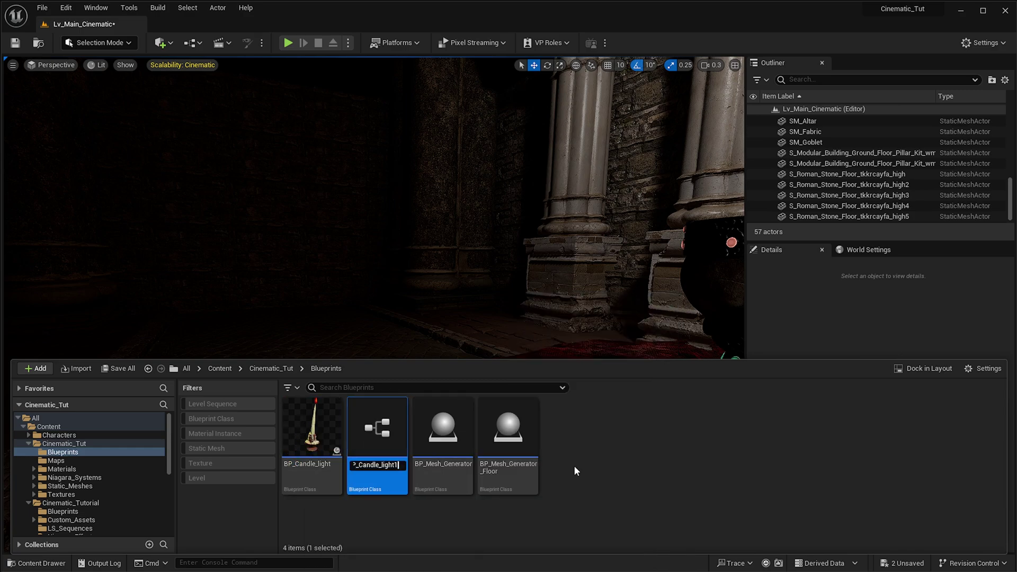
pyautogui.write('t_Niagara')
pyautogui.press('Return')
# - Rename the original BP_Candle_light blueprint as BP_Candle_light_Embergen
pyautogui.click(329, 427)
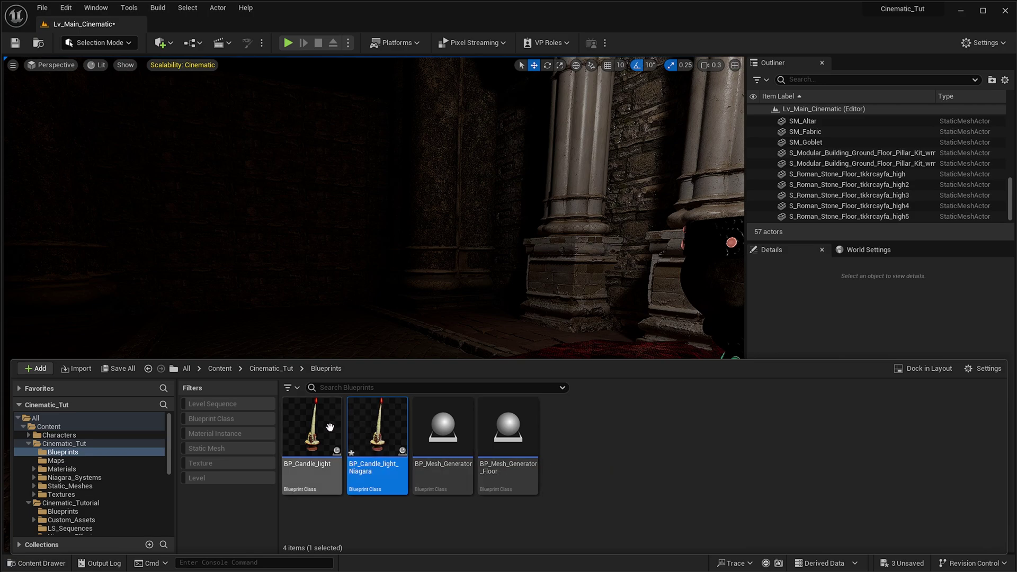
pyautogui.press('F2')
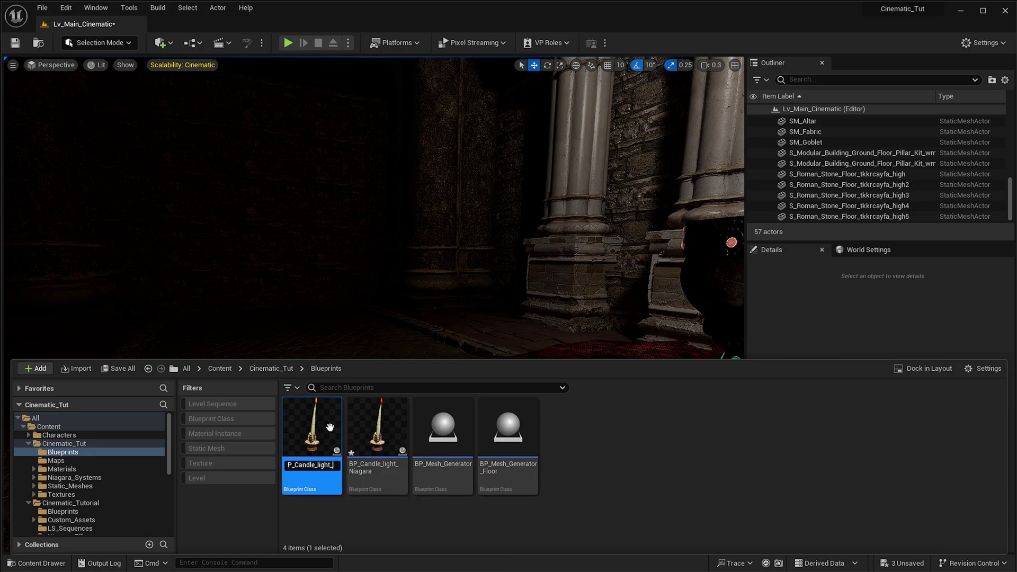
pyautogui.write('_Embergen')
pyautogui.press('Return')
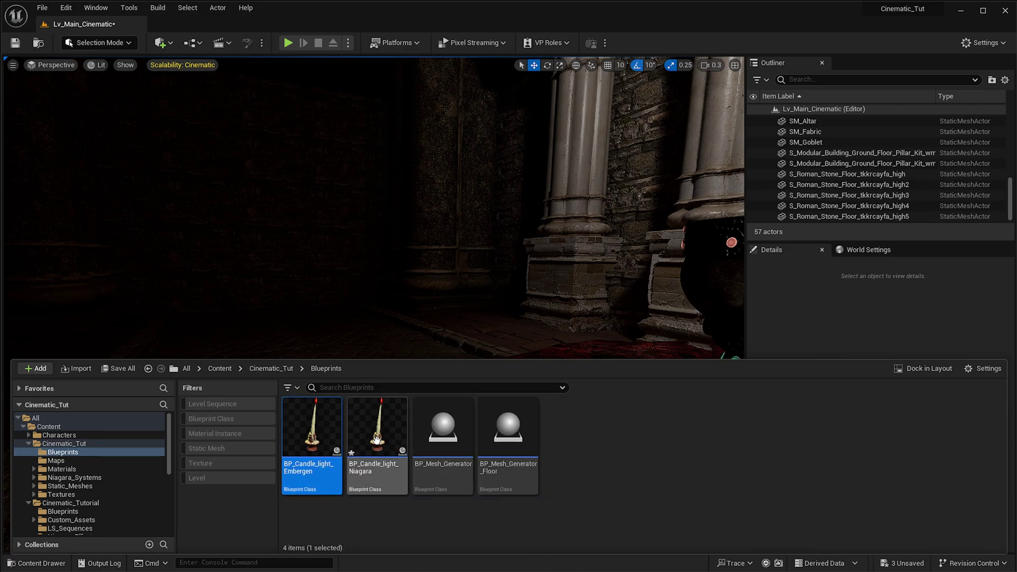
# - Open BP_Candle_light_Niagara in its 3D preview and frame the Candle component with its flame and point light
pyautogui.hotkey('ctrl', 'space')
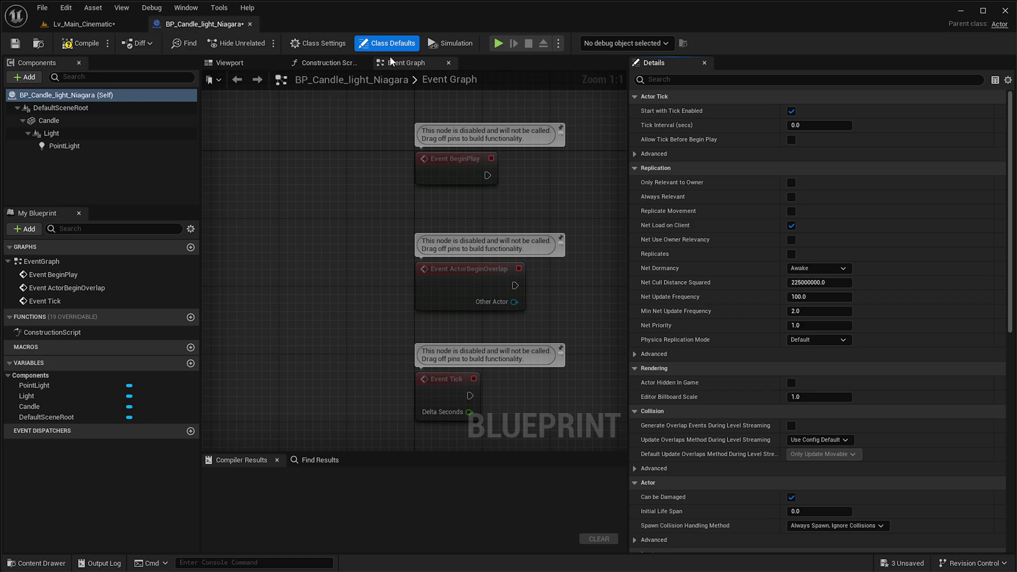
pyautogui.click(259, 64)
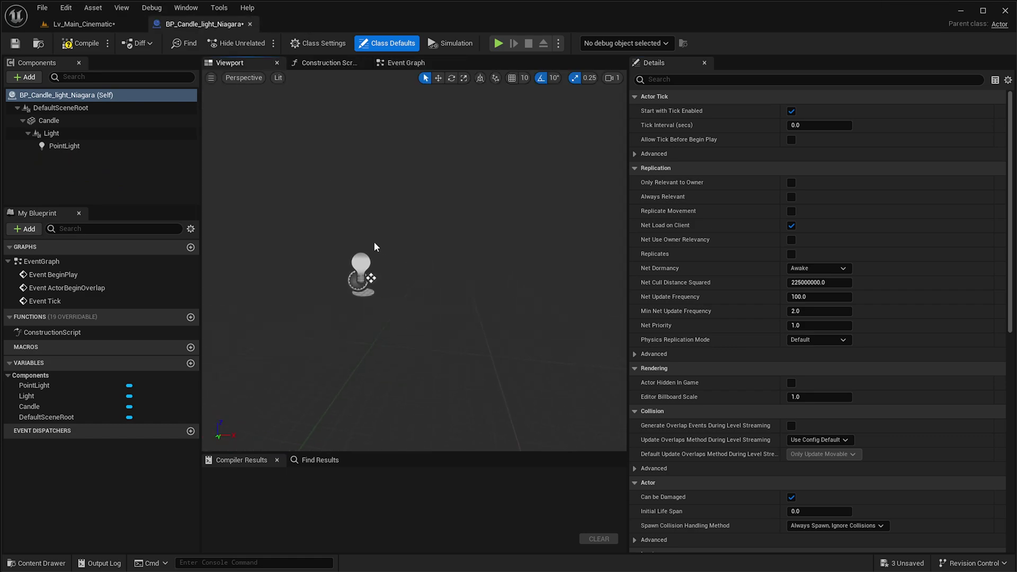
pyautogui.click(60, 108)
pyautogui.click(58, 121)
pyautogui.moveTo(406, 237); pyautogui.dragTo(398, 237, button='right')
pyautogui.press('w')
pyautogui.moveTo(377, 278); pyautogui.dragTo(328, 248, button='right')
pyautogui.scroll(1, 377, 278)
pyautogui.press('w')
pyautogui.scroll(-2, 318, 254)
pyautogui.press('f')
pyautogui.moveTo(521, 235); pyautogui.dragTo(519, 211, button='right')
pyautogui.moveTo(304, 168); pyautogui.dragTo(313, 181, button='right')
pyautogui.moveTo(496, 208); pyautogui.dragTo(490, 223, button='right')
pyautogui.moveTo(496, 209); pyautogui.dragTo(488, 188, button='right')
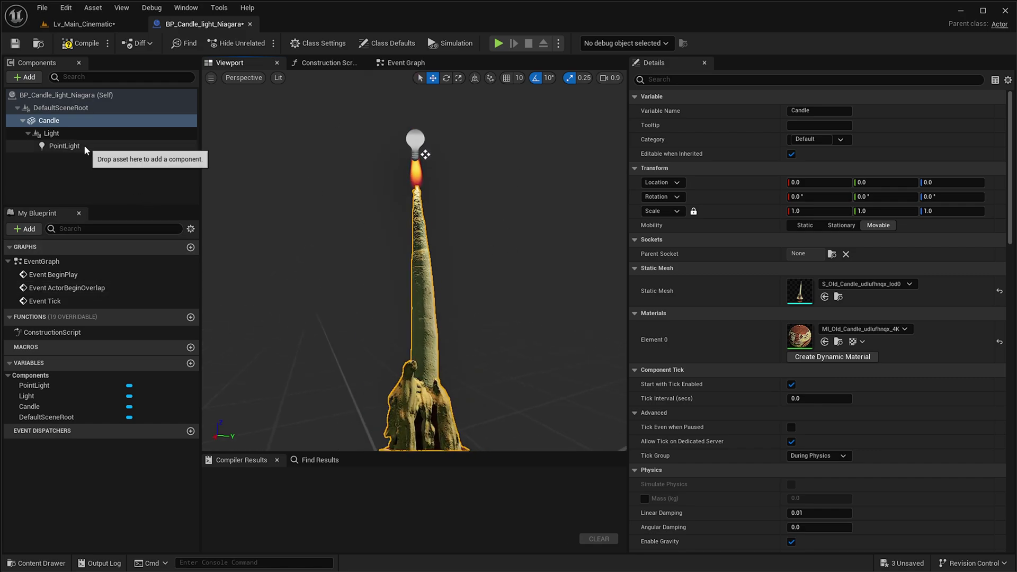
# - Delete the Light component beneath Candle while keeping its PointLight, and check the point light on the candle
pyautogui.click(64, 134)
pyautogui.press('Delete')
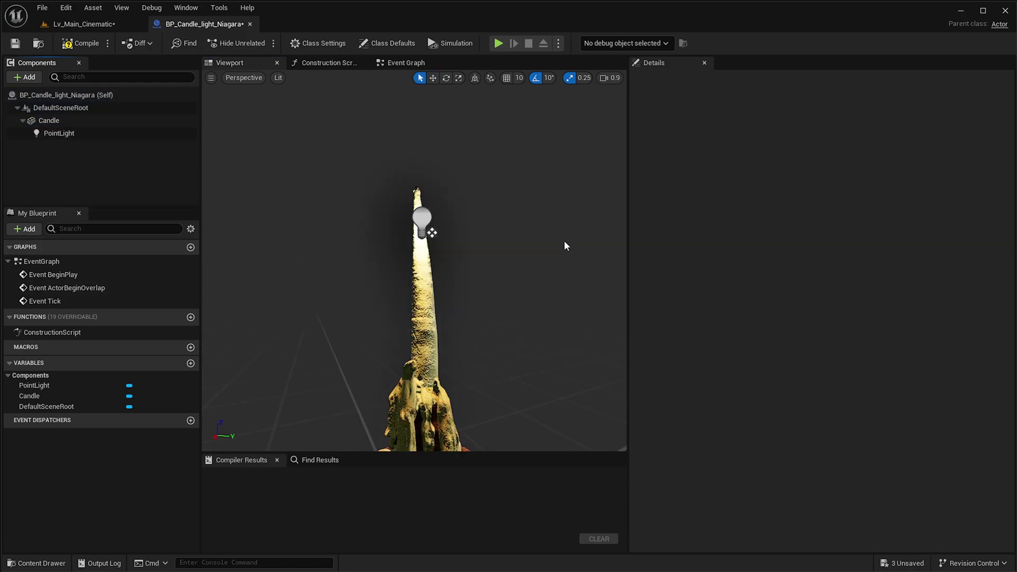
pyautogui.click(45, 136)
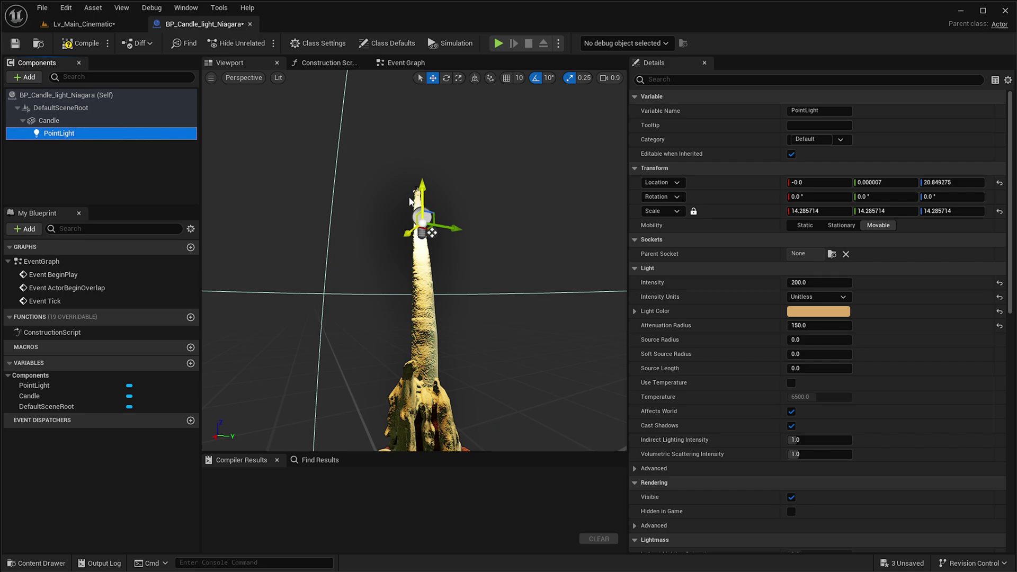
pyautogui.moveTo(421, 199); pyautogui.dragTo(430, 190, button='right')
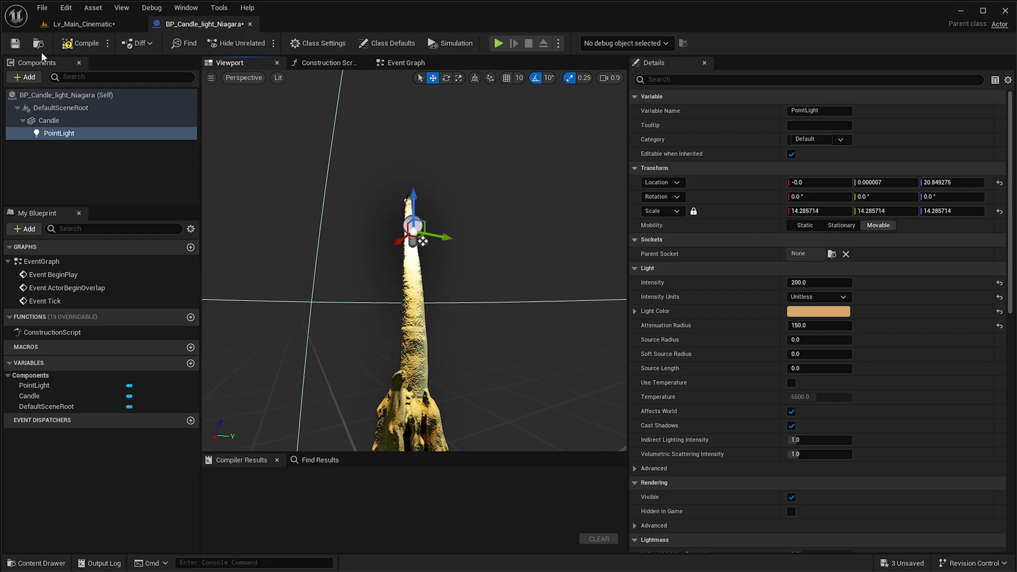
# - Add a Niagara Particle System Component beneath the Candle component, keeping its default name
pyautogui.click(51, 120)
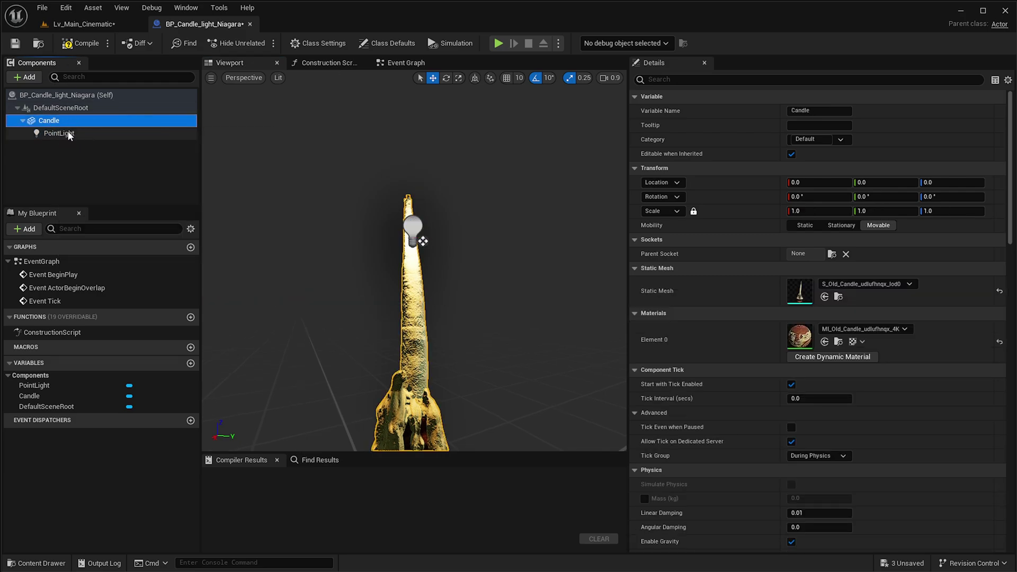
pyautogui.click(25, 78)
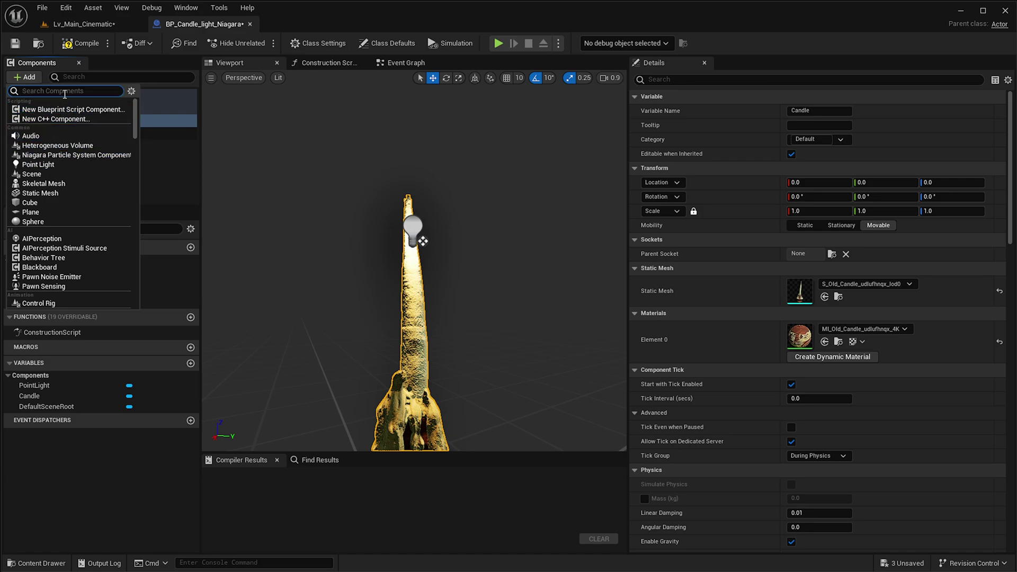
pyautogui.write('niagara')
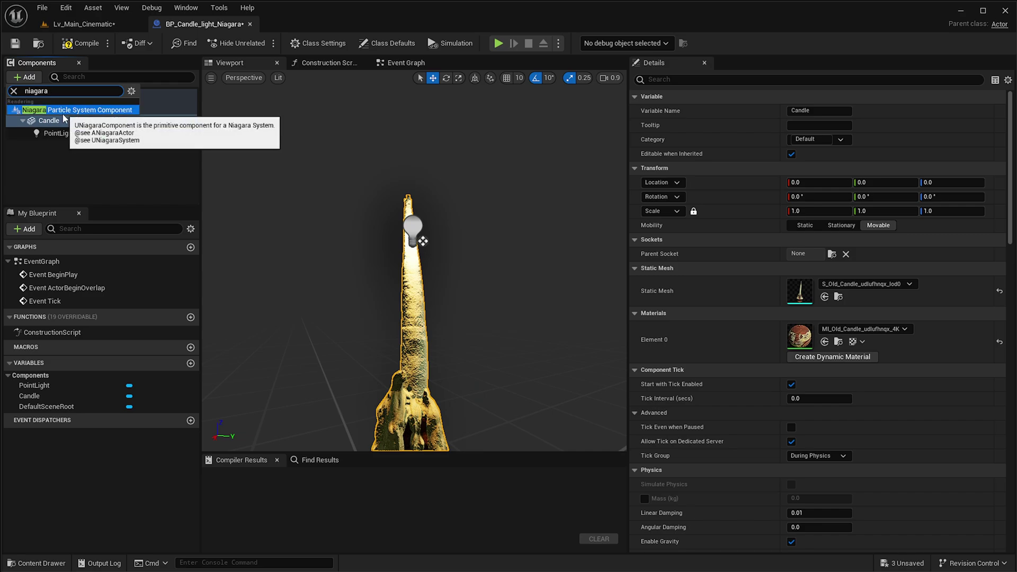
pyautogui.click(63, 114)
pyautogui.click(91, 169)
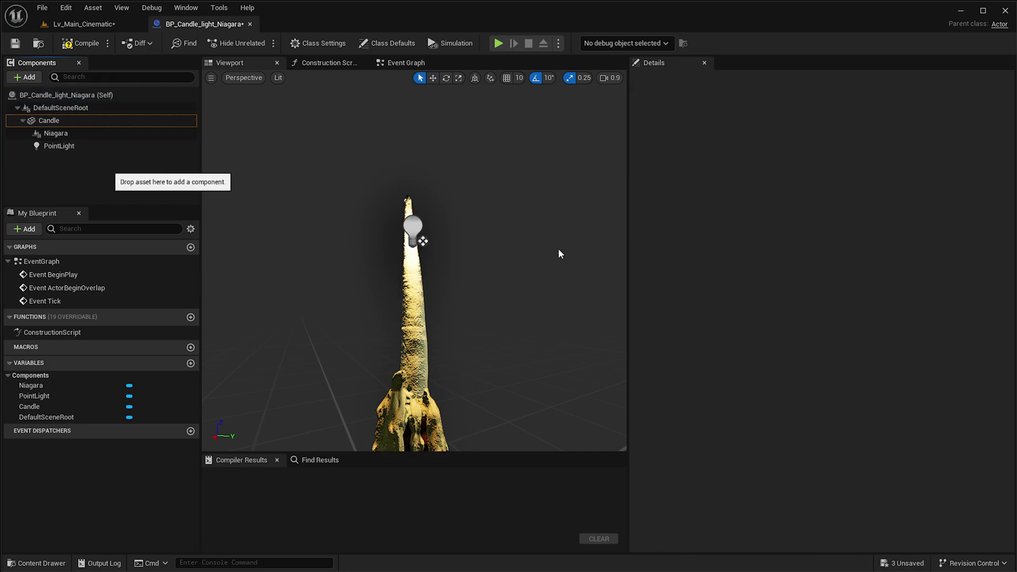
# - Assign NS_Candle_Light from Cinematic_Tut's Niagara_Systems folder as the Niagara component's system asset
pyautogui.click(50, 133)
pyautogui.click(856, 273)
pyautogui.click(856, 273)
pyautogui.moveTo(530, 286); pyautogui.dragTo(536, 286, button='right')
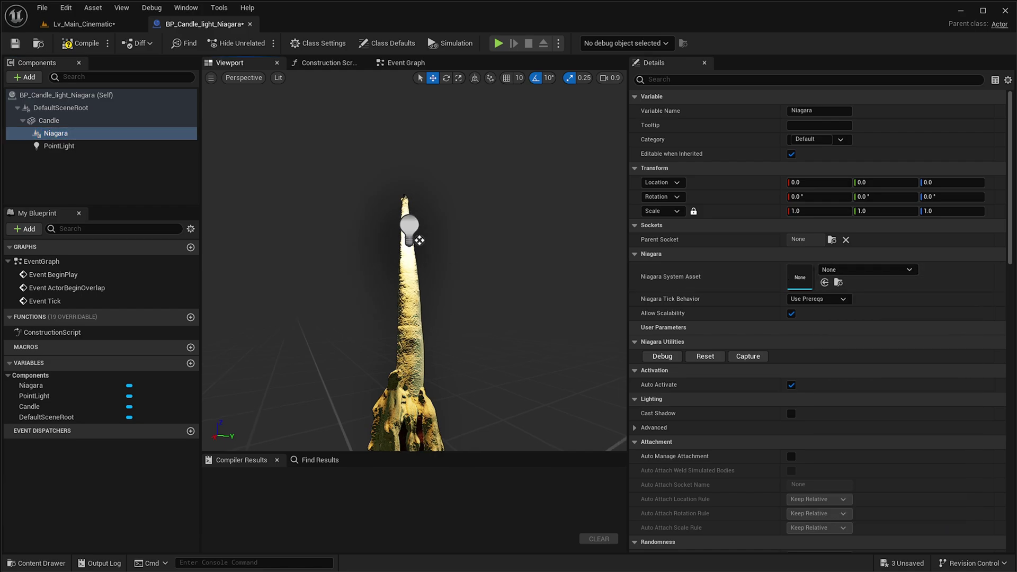
pyautogui.hotkey('ctrl', 'space')
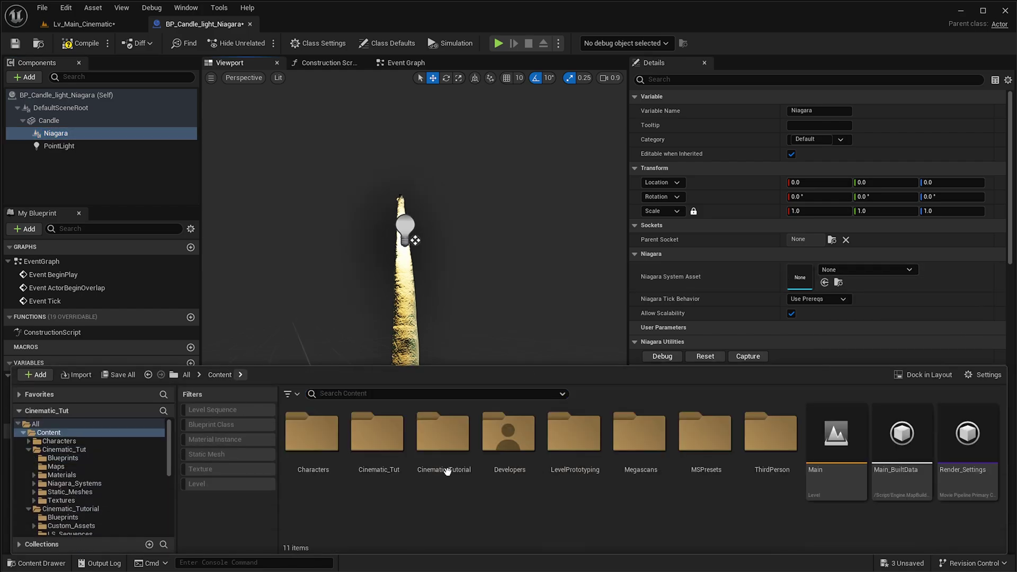
pyautogui.doubleClick(377, 432)
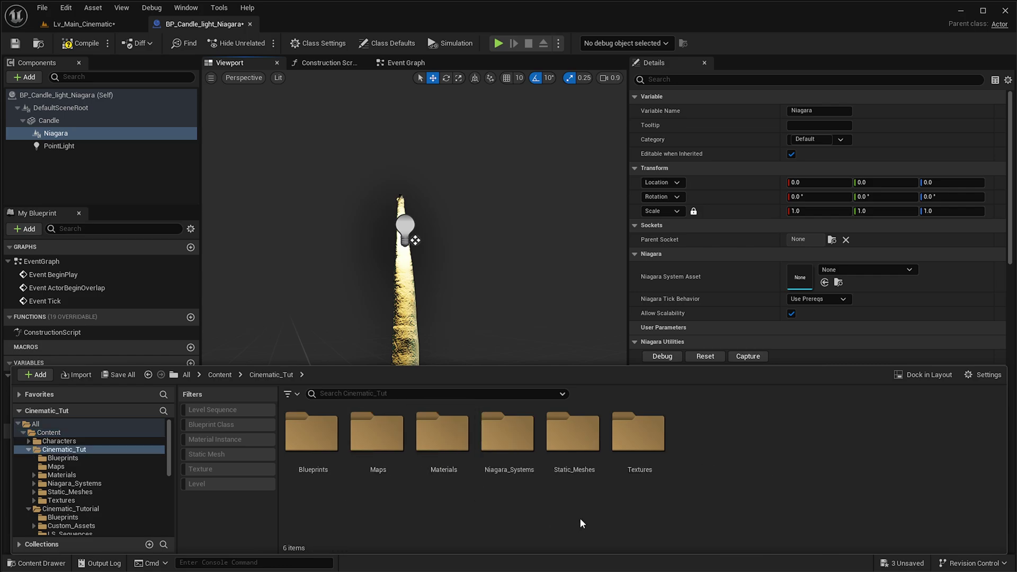
pyautogui.doubleClick(507, 432)
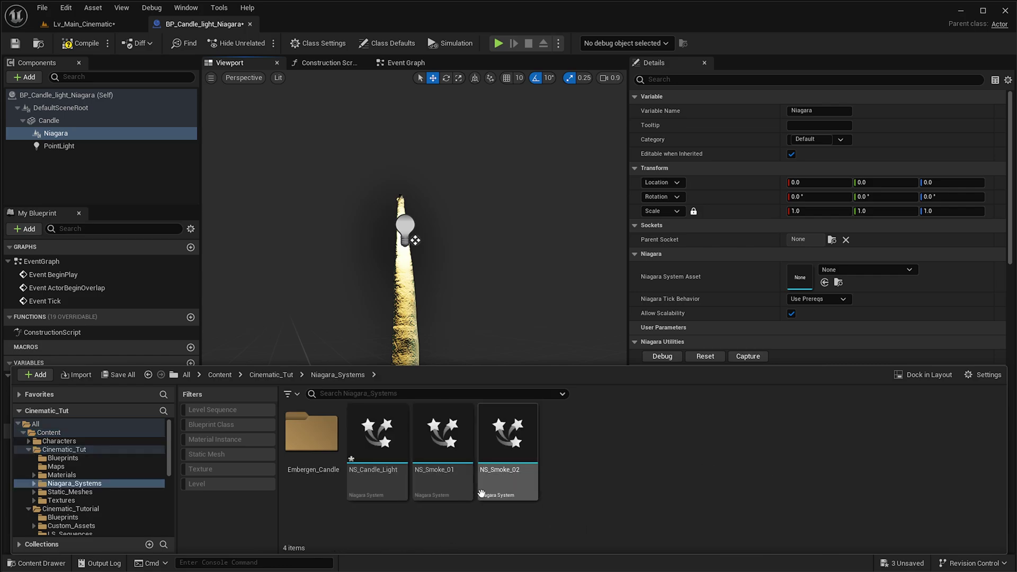
pyautogui.click(377, 440)
pyautogui.click(822, 283)
pyautogui.click(822, 283)
pyautogui.moveTo(414, 261); pyautogui.dragTo(446, 196, button='right')
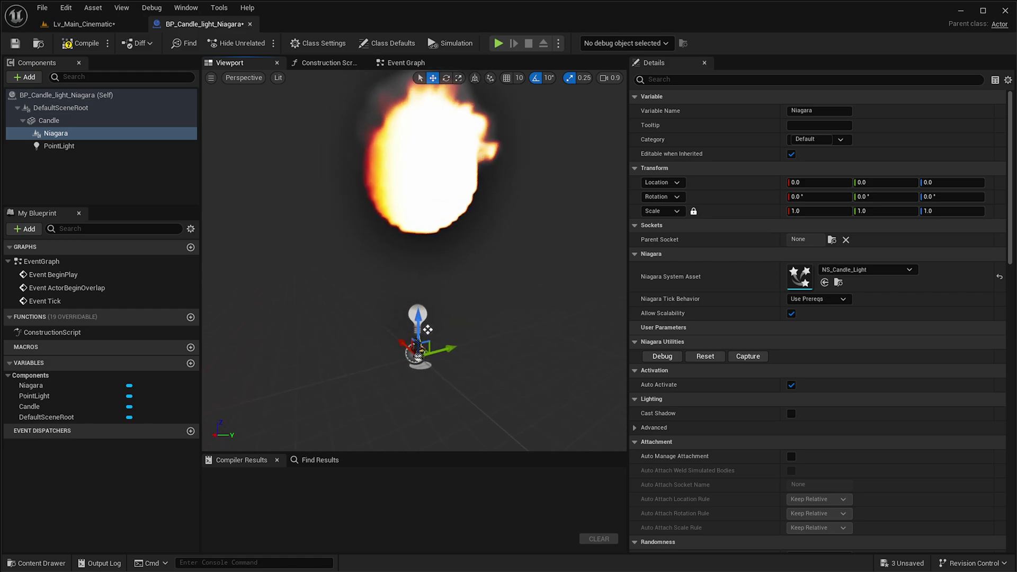
# - Scale the Niagara component uniformly to 0.1
pyautogui.click(792, 212)
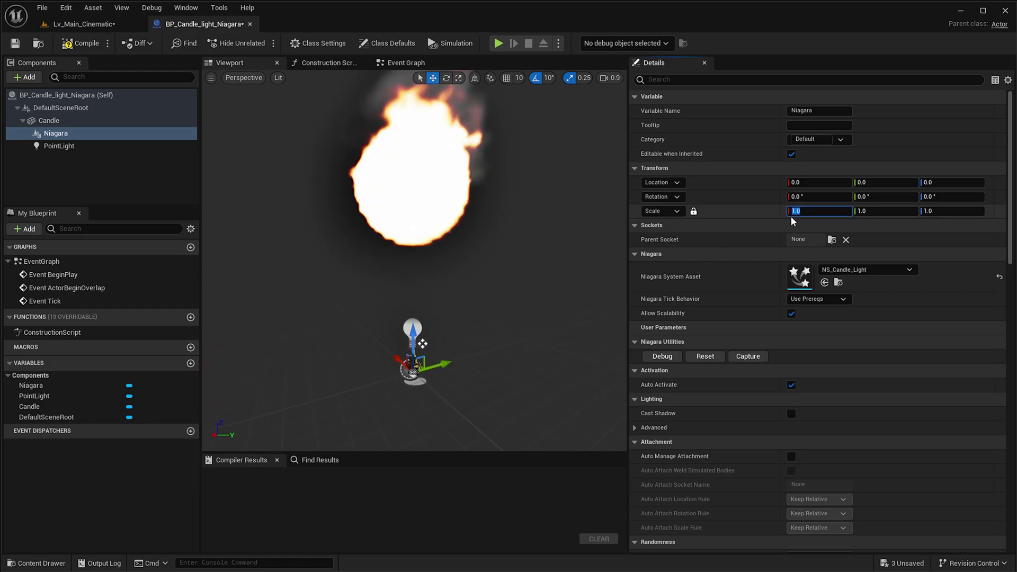
pyautogui.write('0.1')
pyautogui.press('Return')
# - Raise the Niagara component to the tip of the candle, at a Z location of about 26.29
pyautogui.moveTo(508, 286); pyautogui.dragTo(501, 334, button='right')
pyautogui.moveTo(411, 337); pyautogui.dragTo(411, 265, button='right')
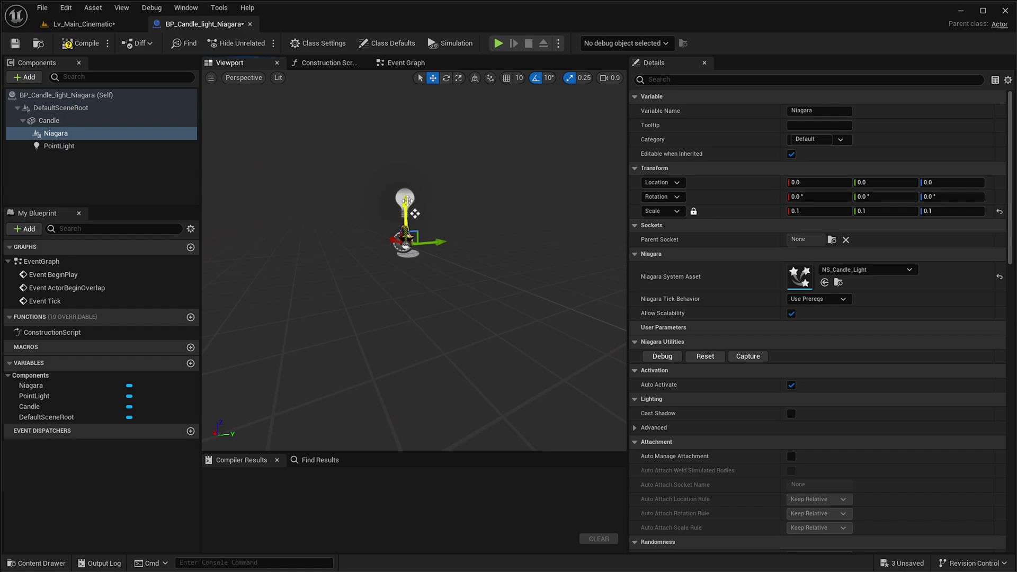
pyautogui.press('w')
pyautogui.moveTo(411, 265); pyautogui.dragTo(410, 477, button='right')
pyautogui.scroll(-1, 411, 265)
pyautogui.press('s')
pyautogui.scroll(-3, 411, 428)
pyautogui.press('w')
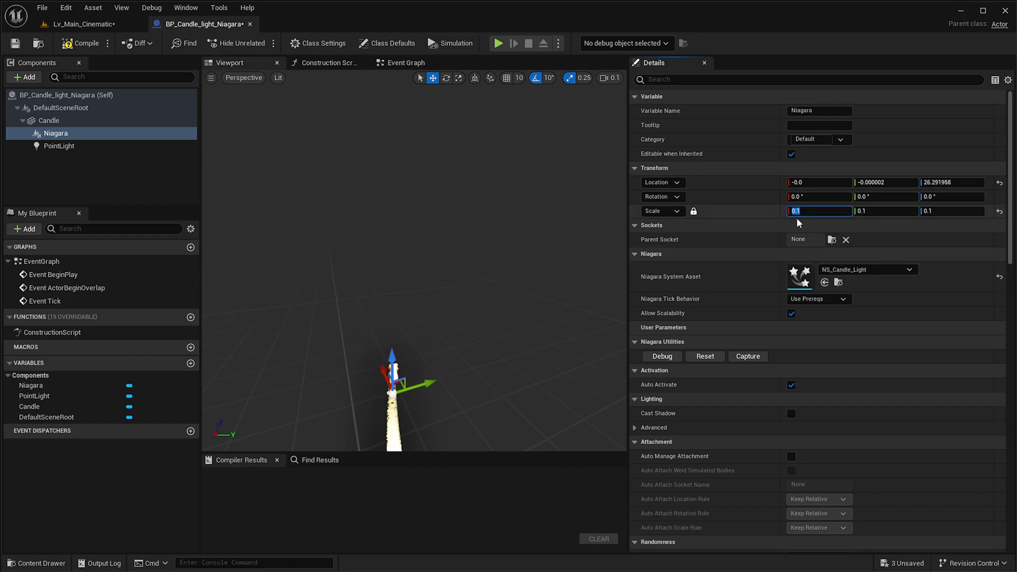
# - Try a uniform scale of 0.2 on the Niagara flame, returning it to 0.1
pyautogui.write('.2')
pyautogui.press('Return')
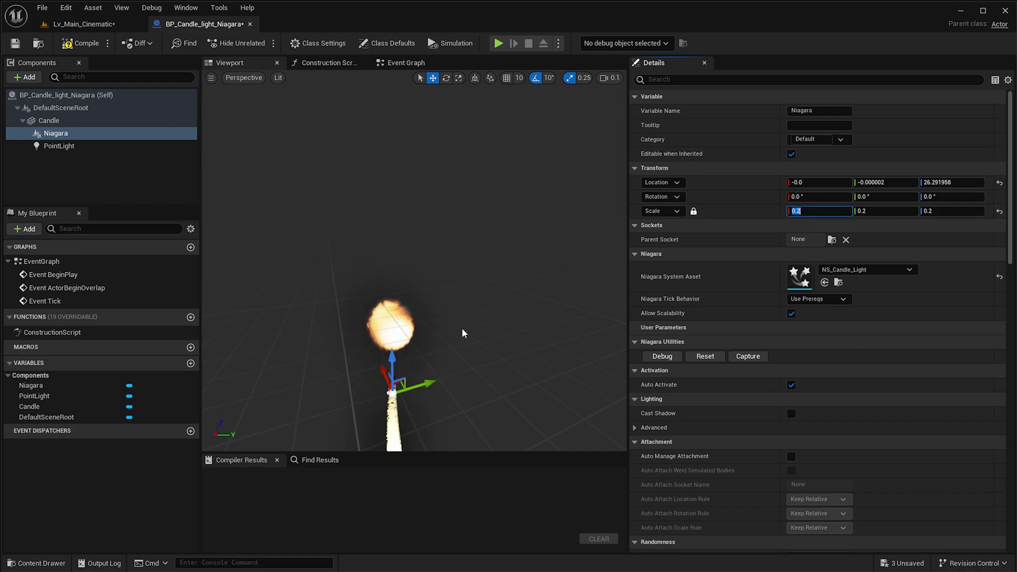
pyautogui.write('0')
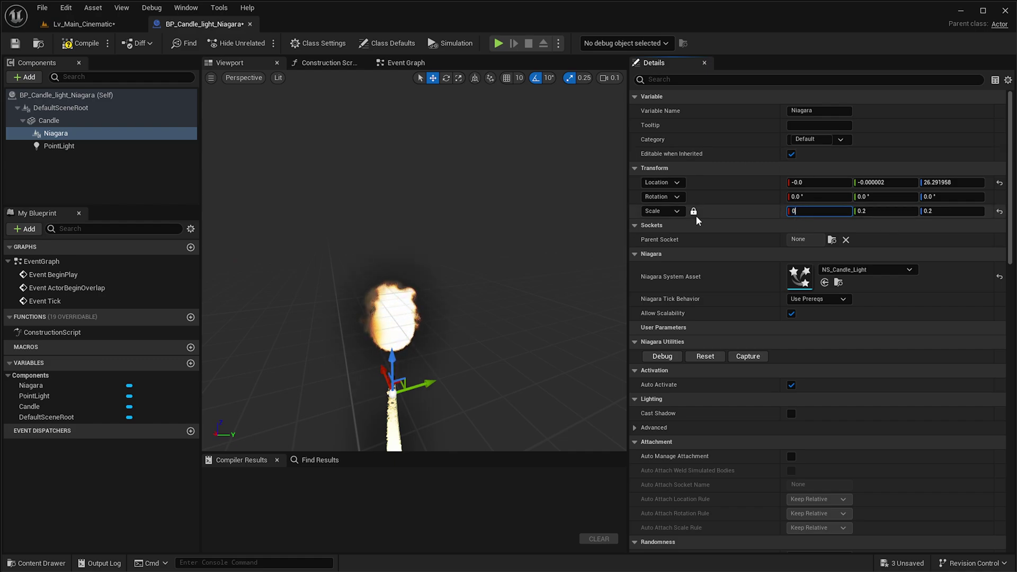
pyautogui.write('.1')
pyautogui.press('Return')
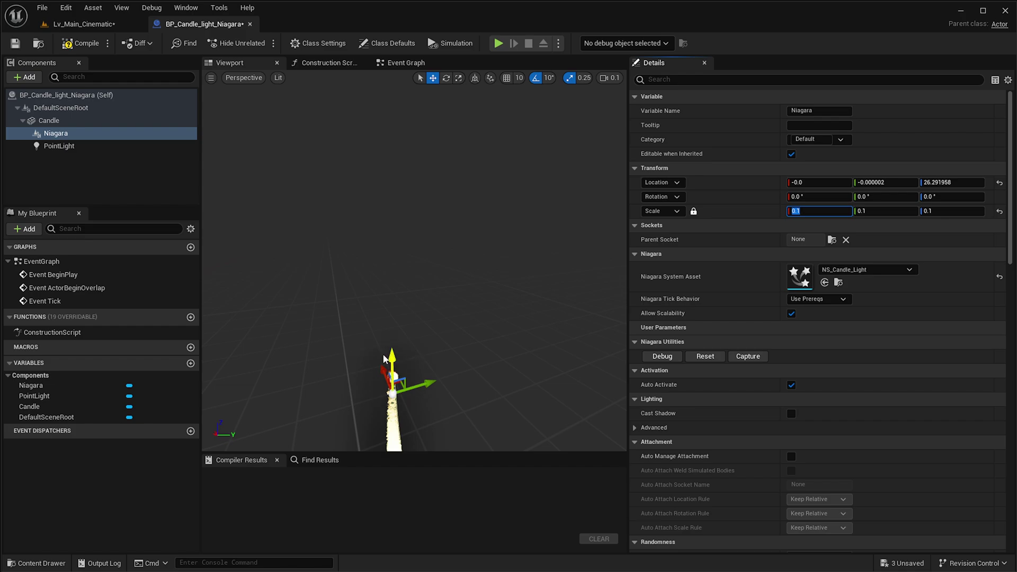
# - Set the Niagara flame's uniform scale to 0.13
pyautogui.press('Right')
pyautogui.write('13')
pyautogui.press('Return')
# - Align the Niagara flame with the candle tip at about X 2.09, Y 0.72, Z 23.26, and compile the blueprint
pyautogui.moveTo(446, 292); pyautogui.dragTo(434, 284, button='right')
pyautogui.moveTo(434, 336); pyautogui.dragTo(389, 146, button='right')
pyautogui.moveTo(389, 148); pyautogui.dragTo(397, 188)
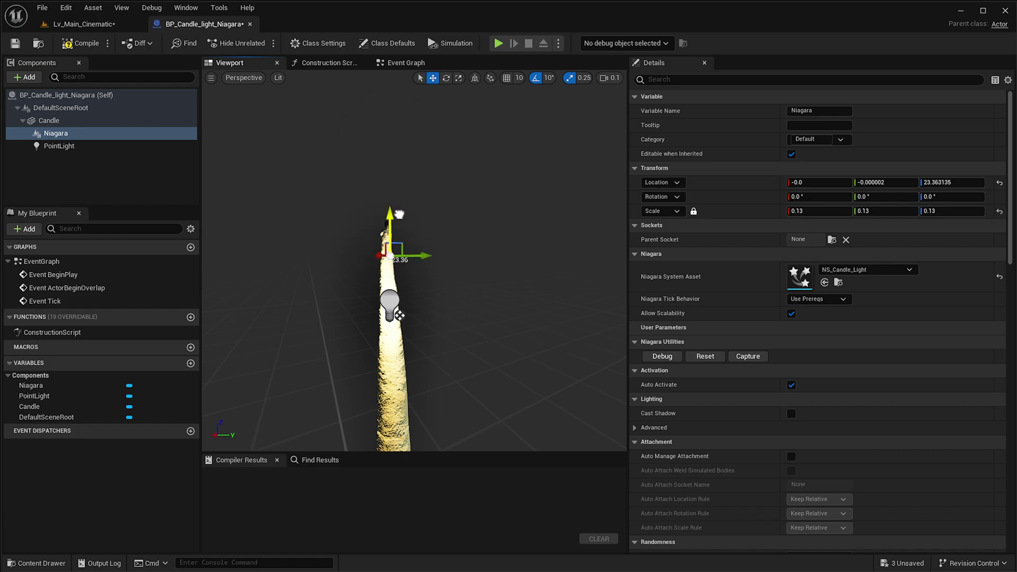
pyautogui.keyDown('alt'); pyautogui.moveTo(399, 265); pyautogui.dragTo(429, 265); pyautogui.keyUp('alt')
pyautogui.moveTo(354, 261); pyautogui.dragTo(382, 260, button='middle')
pyautogui.moveTo(356, 264); pyautogui.dragTo(509, 244)
pyautogui.moveTo(412, 243); pyautogui.dragTo(514, 243, button='right')
pyautogui.scroll(1, 412, 244)
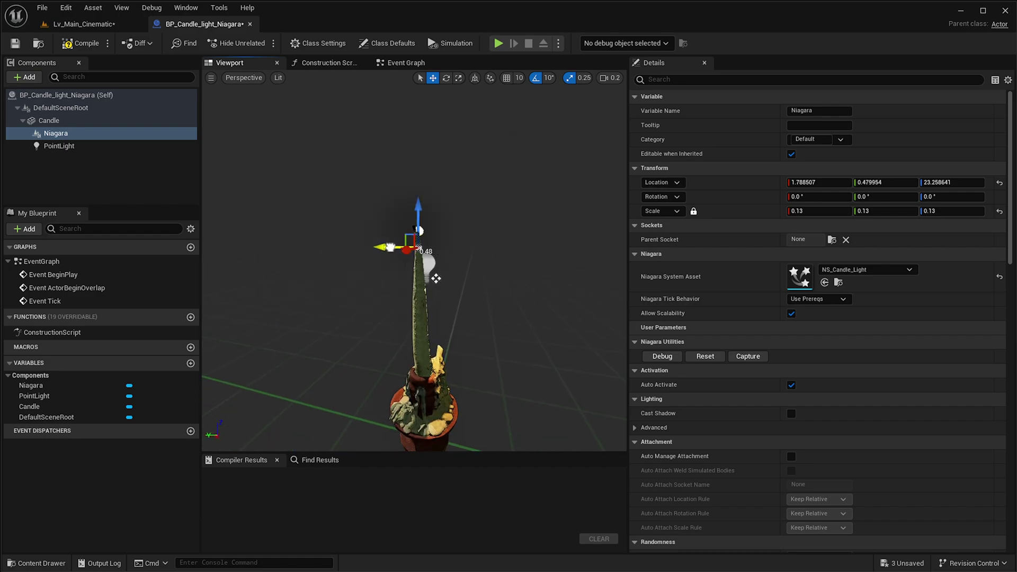
pyautogui.moveTo(412, 243); pyautogui.dragTo(320, 249, button='right')
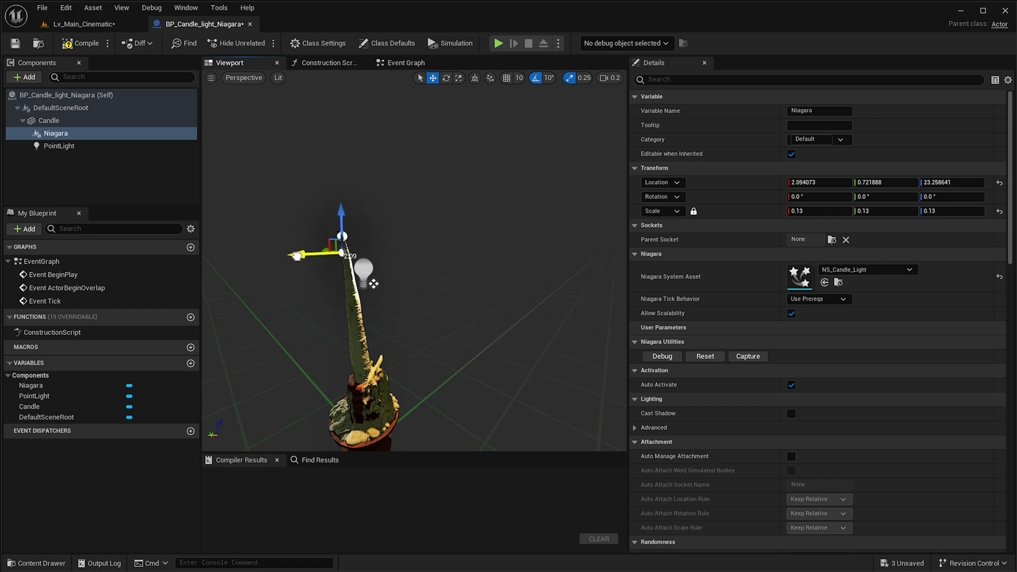
pyautogui.press('w')
pyautogui.moveTo(356, 236); pyautogui.dragTo(286, 228, button='right')
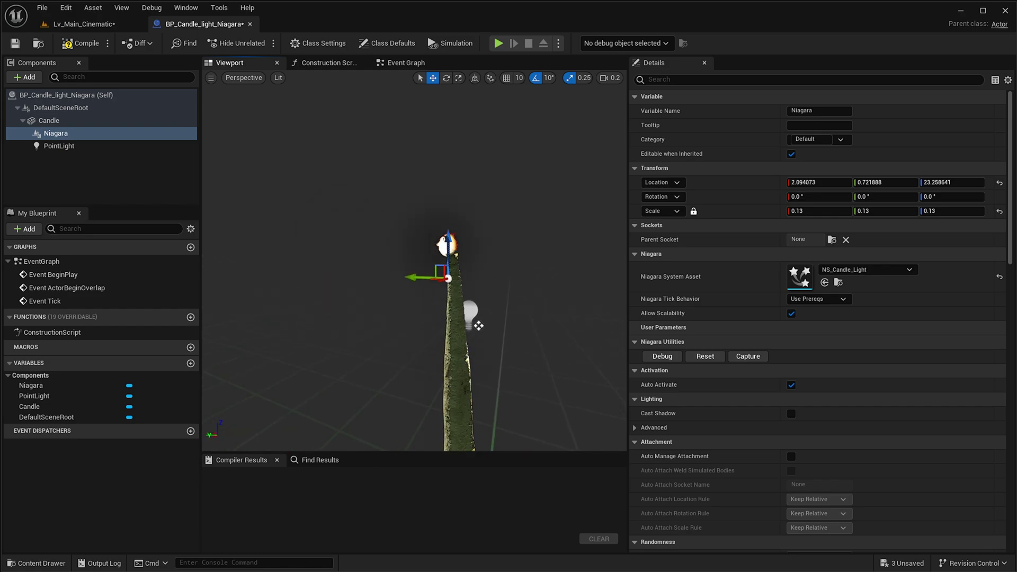
pyautogui.moveTo(478, 326); pyautogui.dragTo(487, 319, button='right')
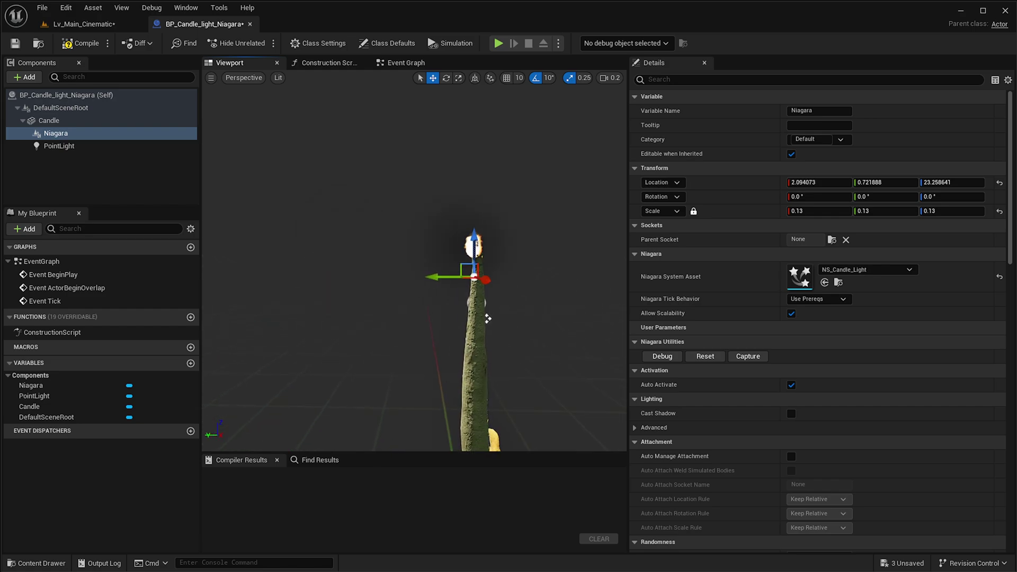
pyautogui.click(82, 43)
# - Place BP_Candle_light_Niagara from Cinematic_Tut's Blueprints folder on the red altar cloth near the skull goblet in Lv_Main_Cinematic
pyautogui.click(82, 26)
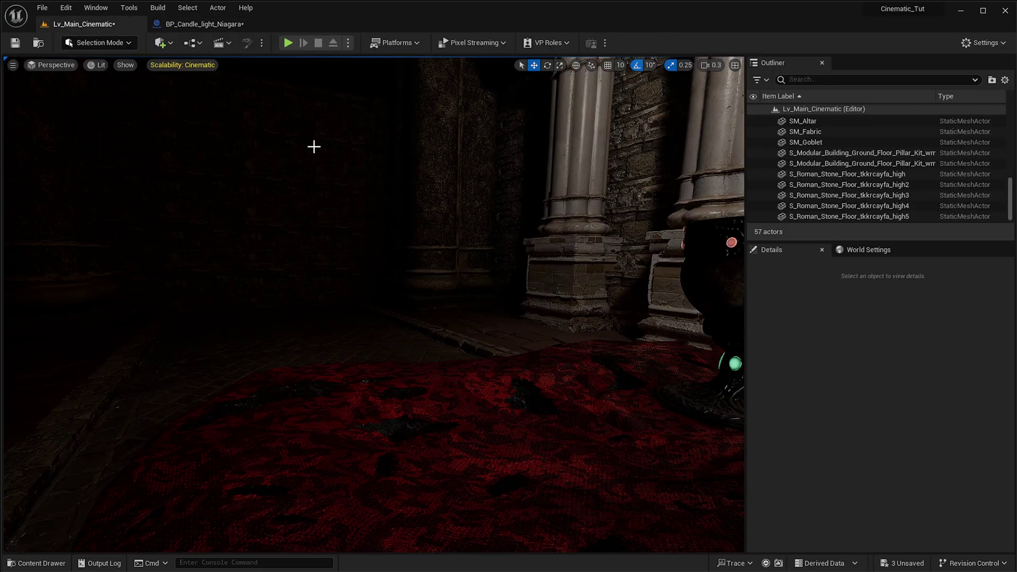
pyautogui.hotkey('ctrl', 'space')
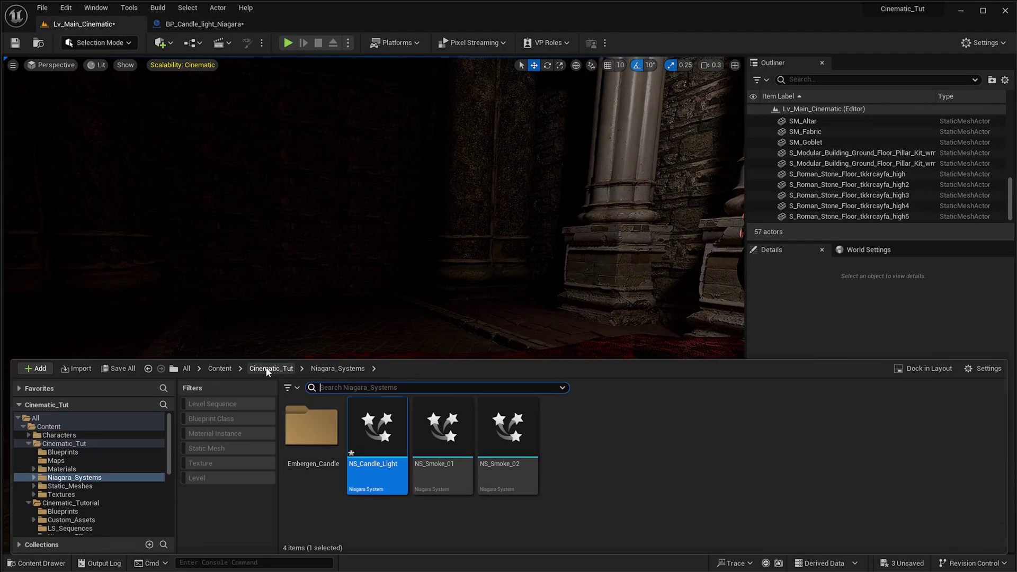
pyautogui.click(271, 368)
pyautogui.doubleClick(311, 427)
pyautogui.click(388, 421)
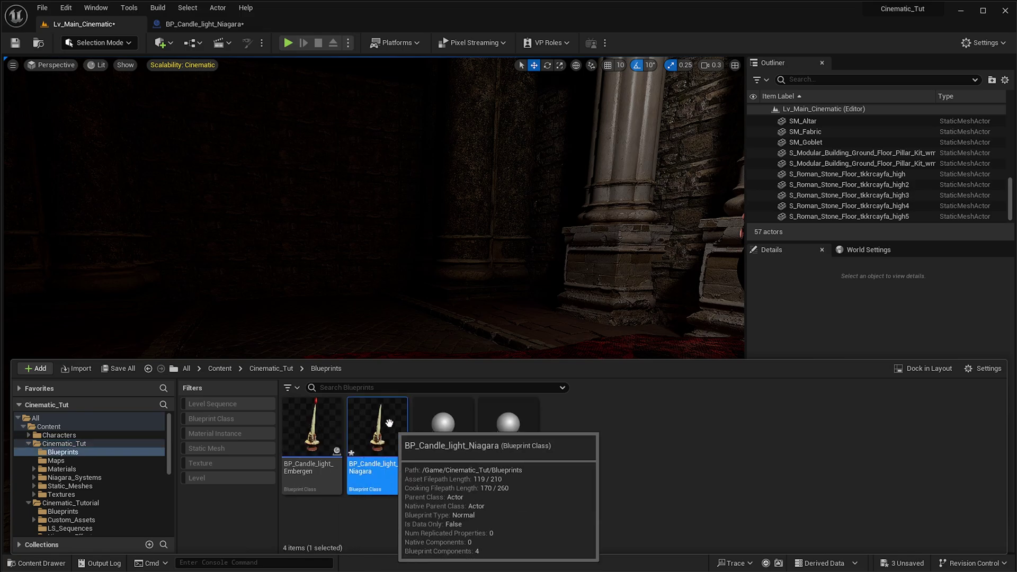
pyautogui.moveTo(389, 421); pyautogui.dragTo(440, 508)
pyautogui.moveTo(440, 507); pyautogui.dragTo(450, 434, button='right')
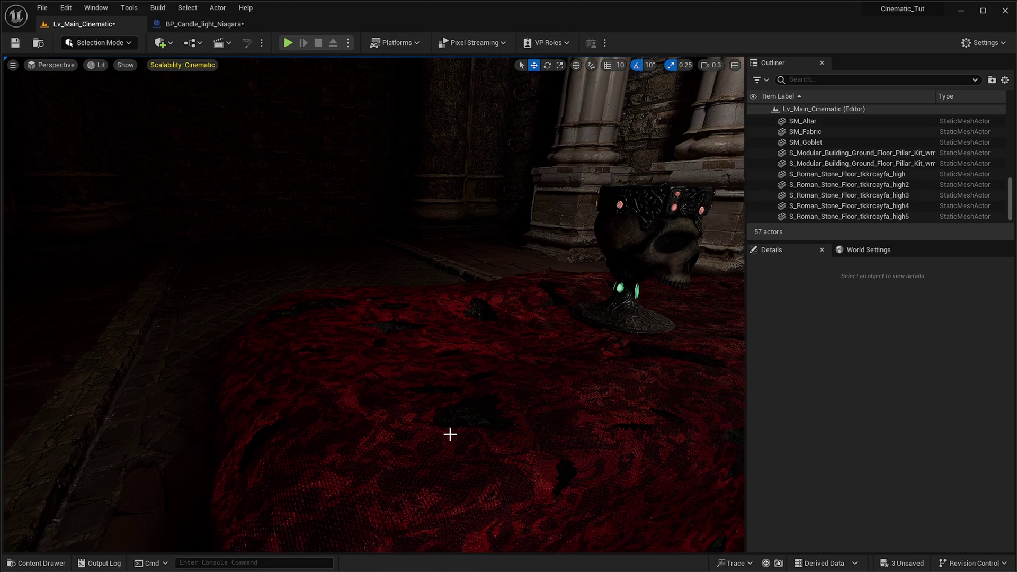
pyautogui.hotkey('ctrl', 'space')
pyautogui.moveTo(388, 439); pyautogui.dragTo(408, 417)
# - Inspect the placed candle's flame up close beside the skull goblet, toggling game view
pyautogui.moveTo(411, 409); pyautogui.dragTo(509, 268, button='right')
pyautogui.moveTo(424, 273); pyautogui.dragTo(434, 204, button='right')
pyautogui.press('g')
pyautogui.press('g')
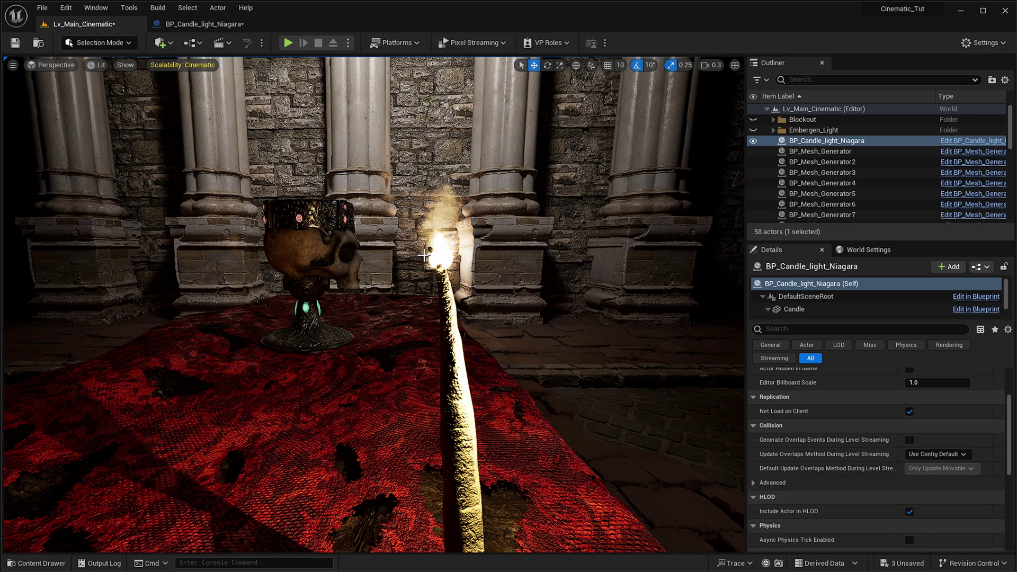
# - Shift the blueprint's Niagara flame to about X 2.26, Z 23.54, and unlock its scale to set Z to 0.15
pyautogui.click(190, 23)
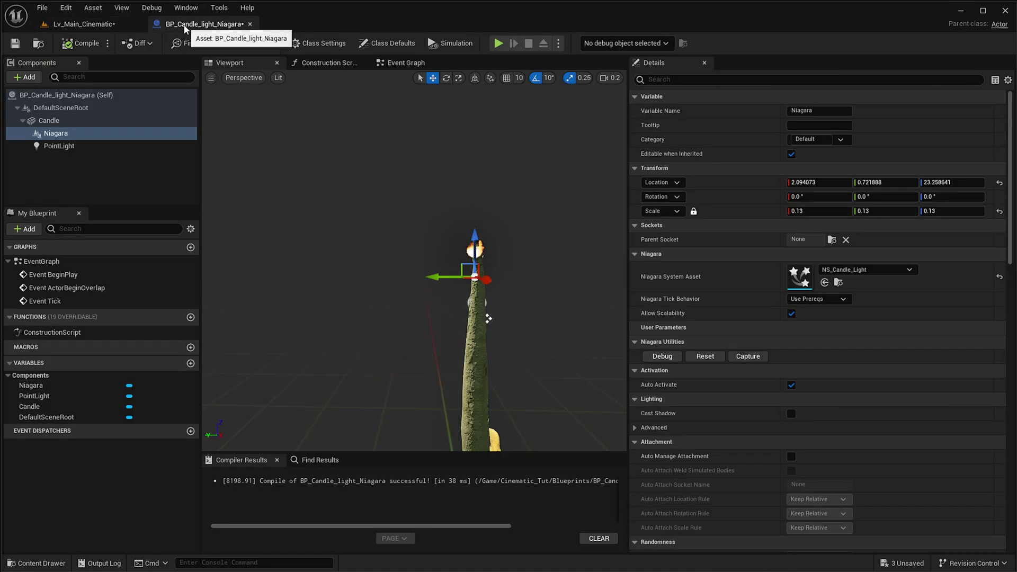
pyautogui.moveTo(444, 273); pyautogui.dragTo(509, 288, button='right')
pyautogui.keyDown('alt'); pyautogui.moveTo(508, 288); pyautogui.dragTo(355, 286); pyautogui.keyUp('alt')
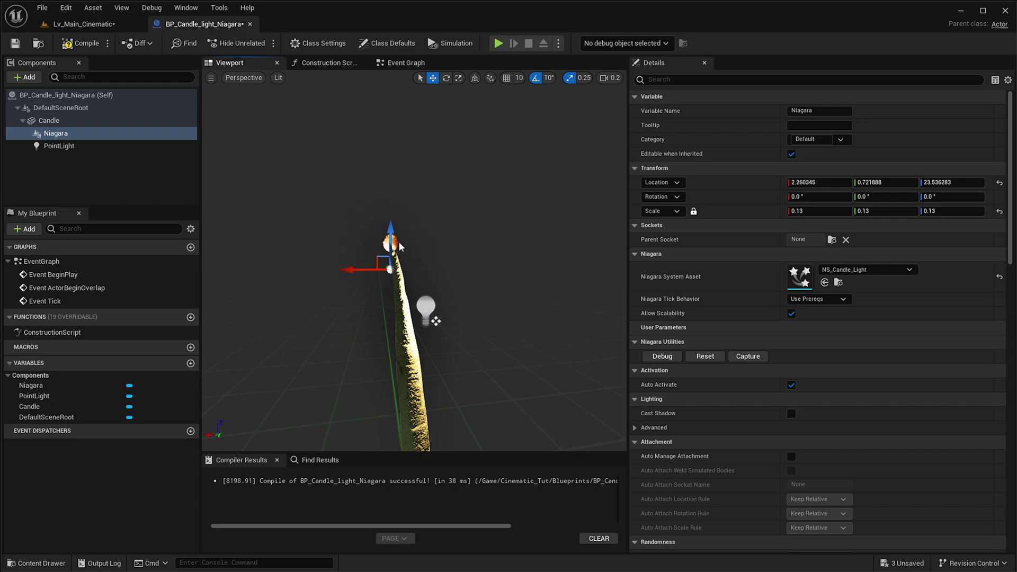
pyautogui.click(693, 213)
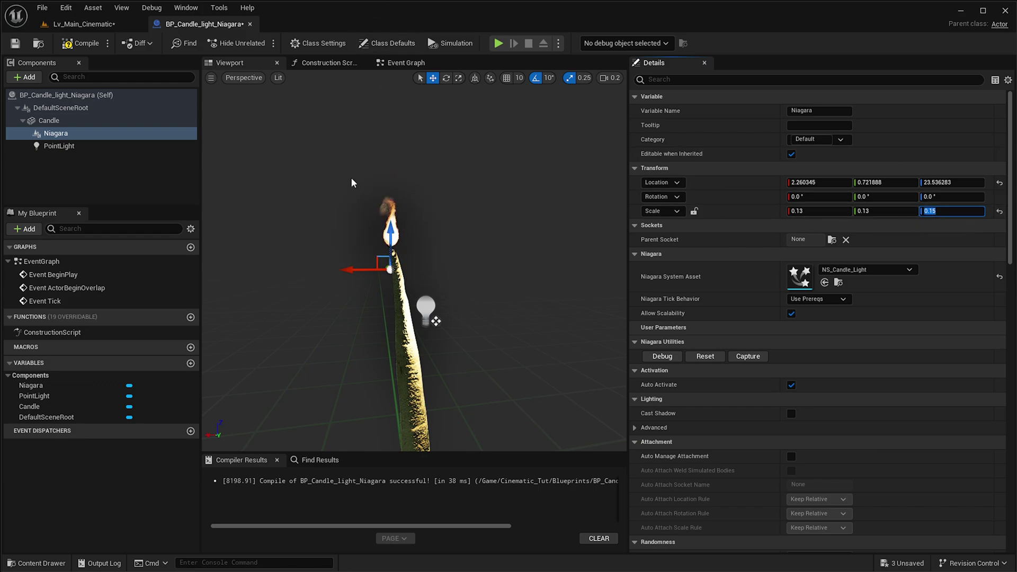
# - Frame the placed candle in Lv_Main_Cinematic and examine its flame and lighting from several sides
pyautogui.click(84, 24)
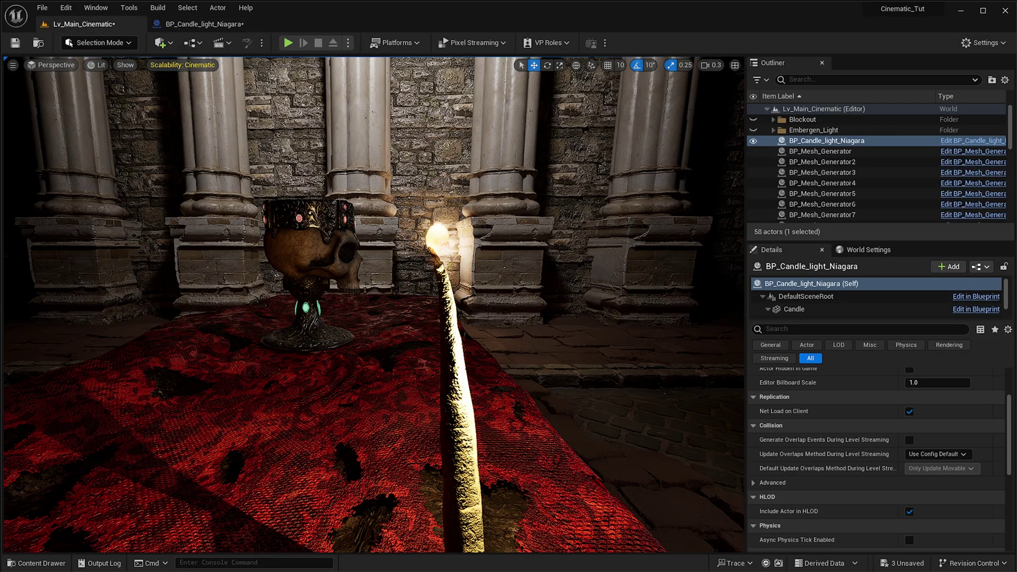
pyautogui.press('f')
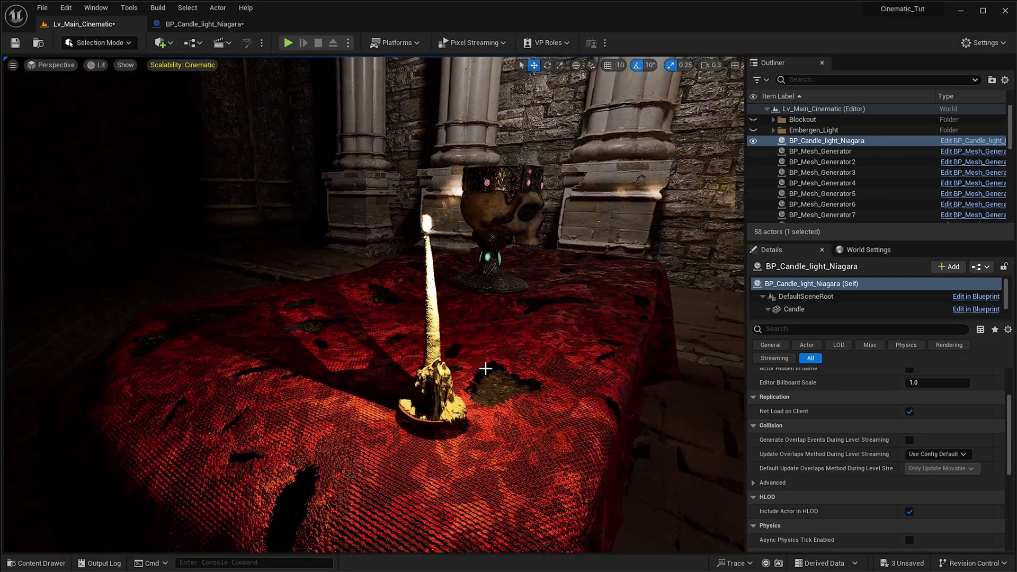
pyautogui.moveTo(436, 393); pyautogui.dragTo(248, 394, button='right')
pyautogui.moveTo(465, 450); pyautogui.dragTo(493, 467)
pyautogui.keyDown('alt'); pyautogui.moveTo(533, 359); pyautogui.dragTo(645, 322); pyautogui.keyUp('alt')
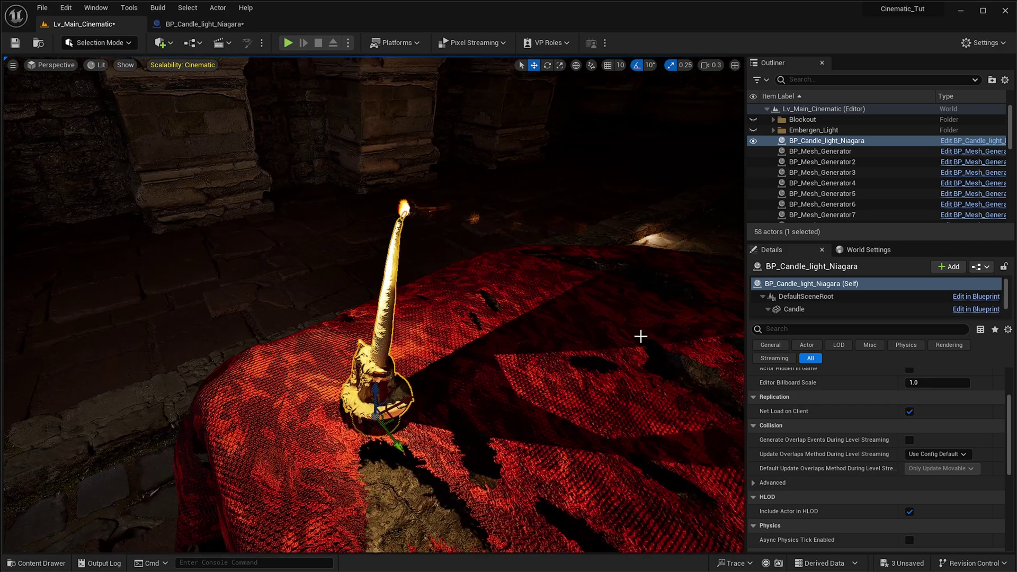
# - Move the blueprint's PointLight into the flame at about X 2.38, Z 25.99, and compile the blueprint
pyautogui.click(204, 24)
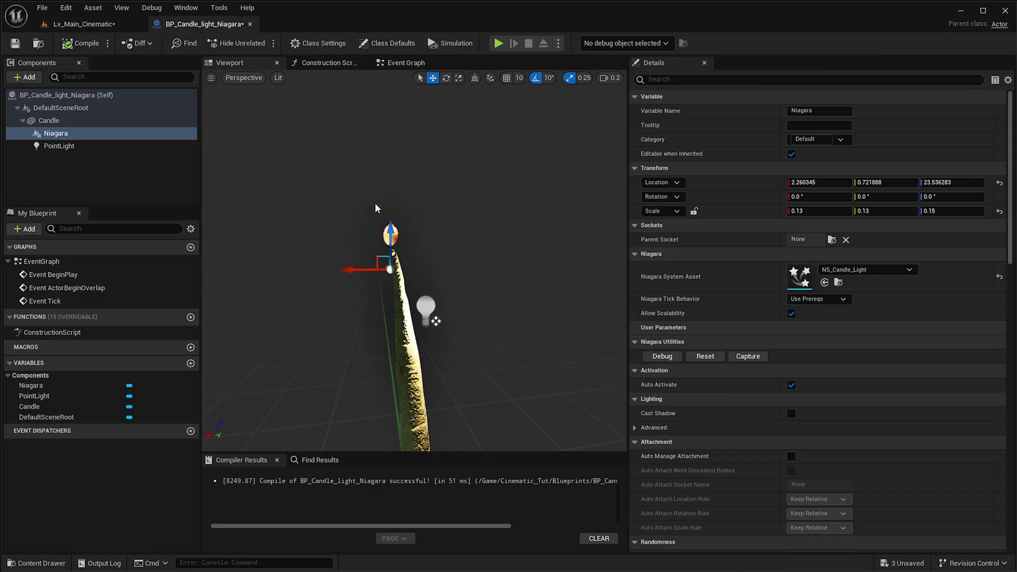
pyautogui.click(106, 147)
pyautogui.moveTo(430, 275); pyautogui.dragTo(370, 230)
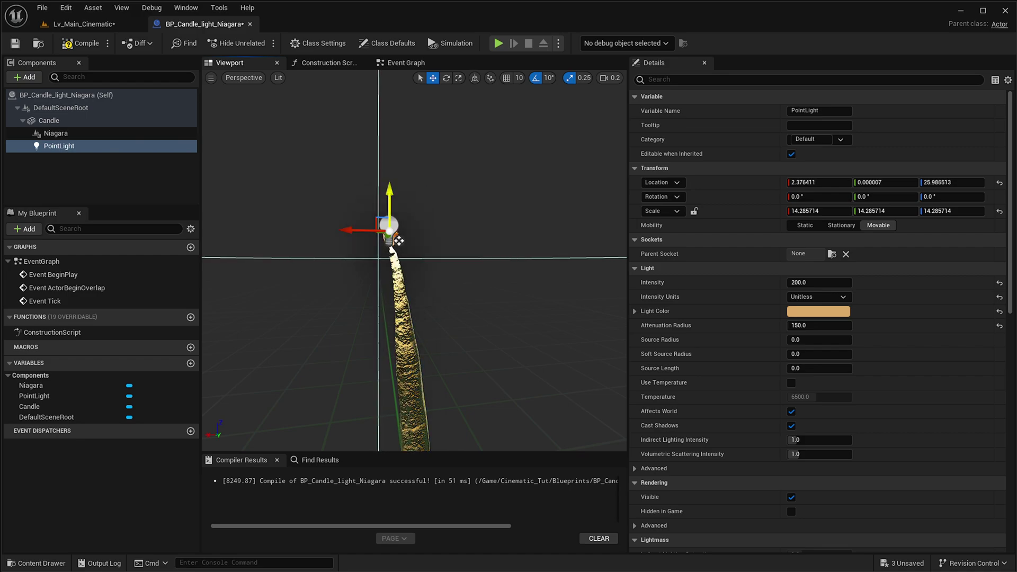
pyautogui.click(80, 46)
# - Duplicate the candle twice in Lv_Main_Cinematic and arrange the three candles around the skull goblet on the altar
pyautogui.click(84, 23)
pyautogui.moveTo(130, 80); pyautogui.dragTo(379, 288, button='right')
pyautogui.moveTo(296, 296); pyautogui.dragTo(424, 360, button='right')
pyautogui.keyDown('alt'); pyautogui.moveTo(345, 366); pyautogui.dragTo(577, 243); pyautogui.keyUp('alt')
pyautogui.moveTo(524, 230); pyautogui.dragTo(524, 231, button='right')
pyautogui.keyDown('alt'); pyautogui.moveTo(515, 328); pyautogui.dragTo(578, 388); pyautogui.keyUp('alt')
pyautogui.moveTo(612, 338); pyautogui.dragTo(612, 337, button='right')
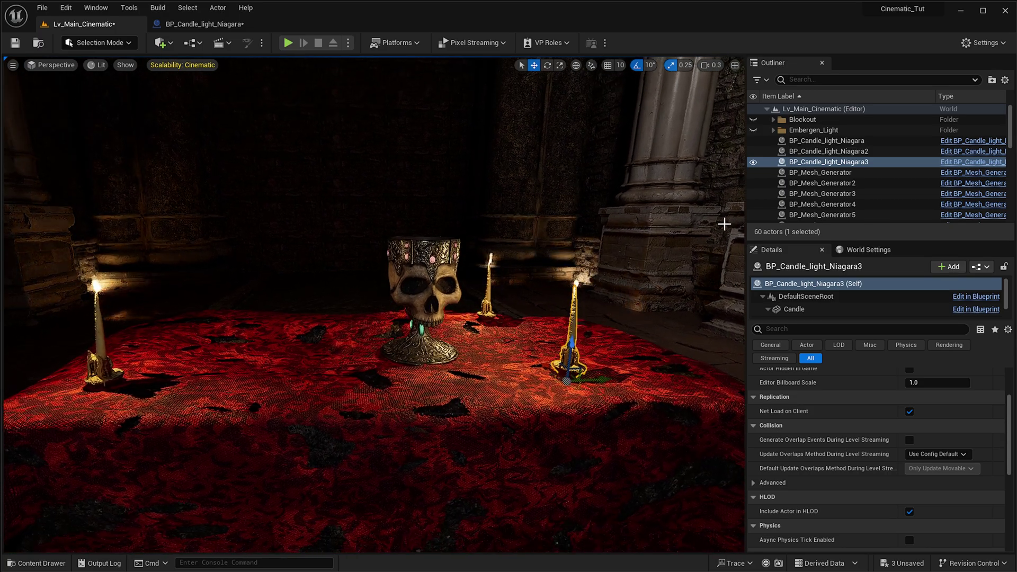
# - Unhide the NS_Smoke_01 and NS_Smoke_02 actors in the level
pyautogui.scroll(-8, 799, 170)
pyautogui.scroll(-4, 798, 170)
pyautogui.scroll(3, 768, 154)
pyautogui.click(753, 143)
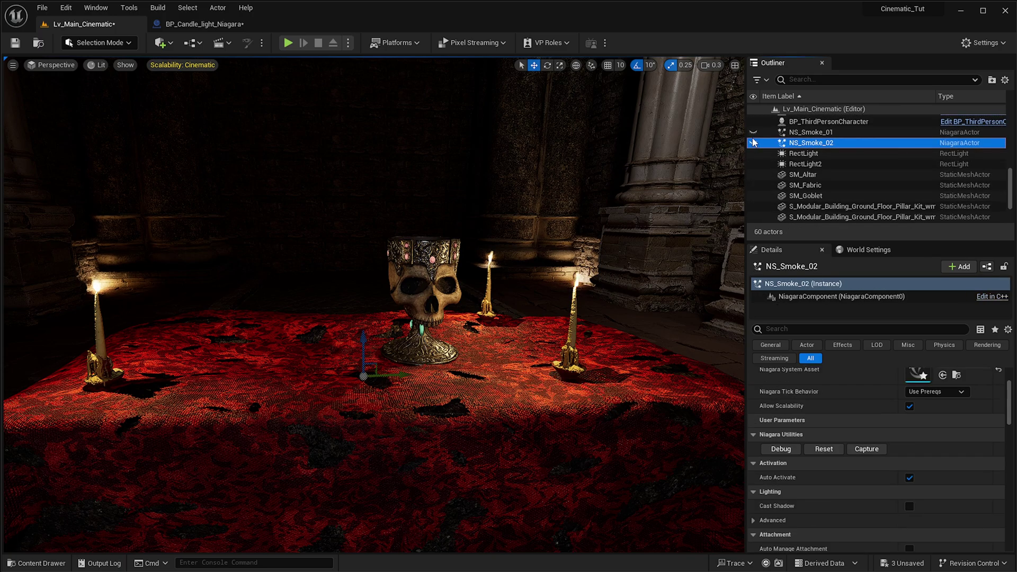
pyautogui.click(753, 132)
pyautogui.click(754, 142)
# - Examine how the candles light the smoke around the altar, and look through the level's actor list
pyautogui.moveTo(455, 228)
pyautogui.mouseDown(button='right')
pyautogui.moveTo(583, 233)
pyautogui.moveTo(451, 239)
pyautogui.mouseUp(button='right')
pyautogui.moveTo(225, 253); pyautogui.dragTo(289, 254, button='right')
pyautogui.moveTo(266, 298); pyautogui.dragTo(266, 297, button='right')
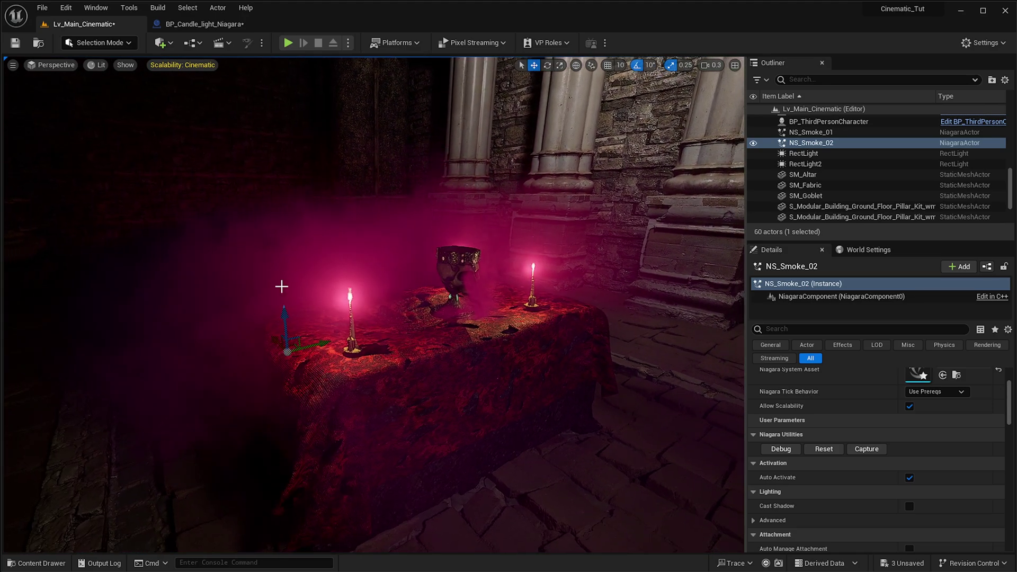
pyautogui.moveTo(384, 291); pyautogui.dragTo(384, 292, button='right')
pyautogui.press('a')
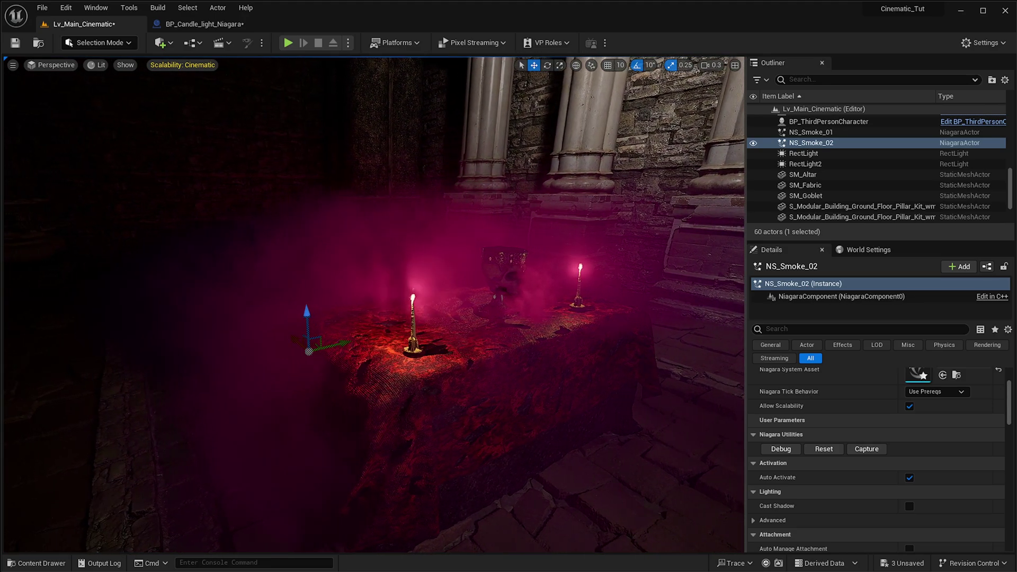
pyautogui.scroll(2, 829, 143)
pyautogui.scroll(-5, 834, 158)
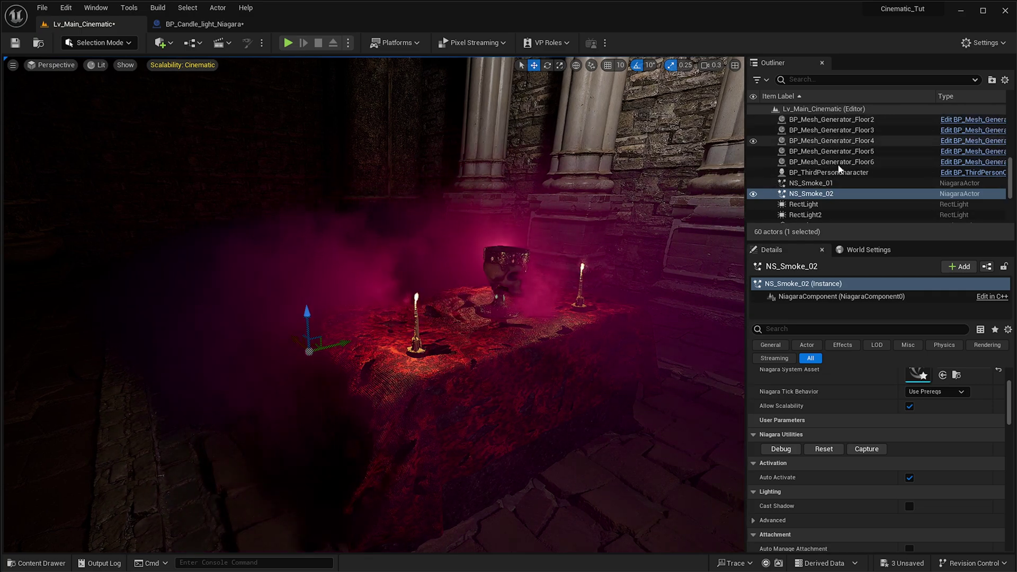
pyautogui.scroll(6, 844, 182)
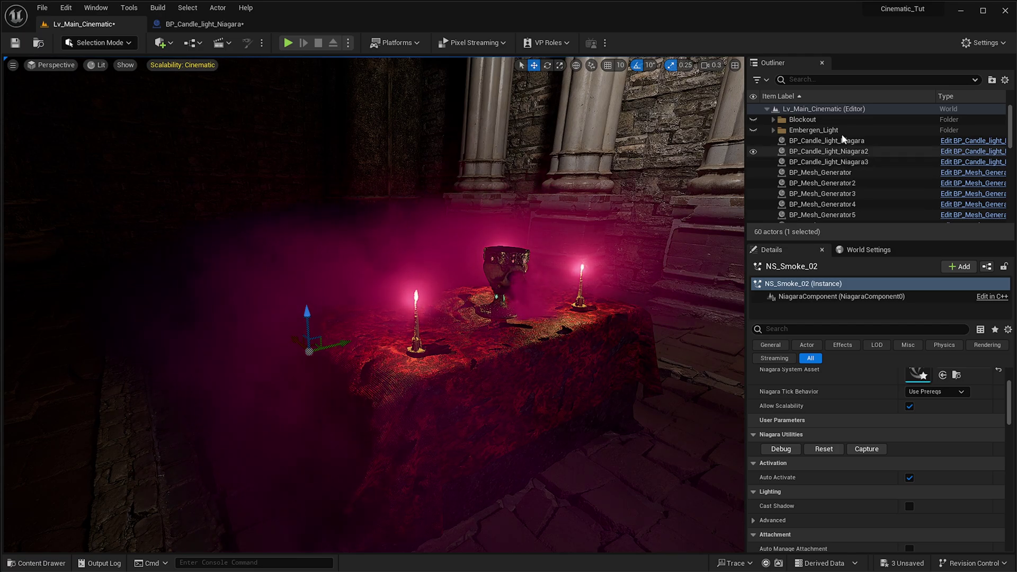
# - Move the three BP_Candle_light_Niagara actors into a new Outliner folder named Niagara_Light
pyautogui.click(841, 140)
pyautogui.keyDown('shift'); pyautogui.click(847, 162); pyautogui.keyUp('shift')
pyautogui.rightClick(848, 163)
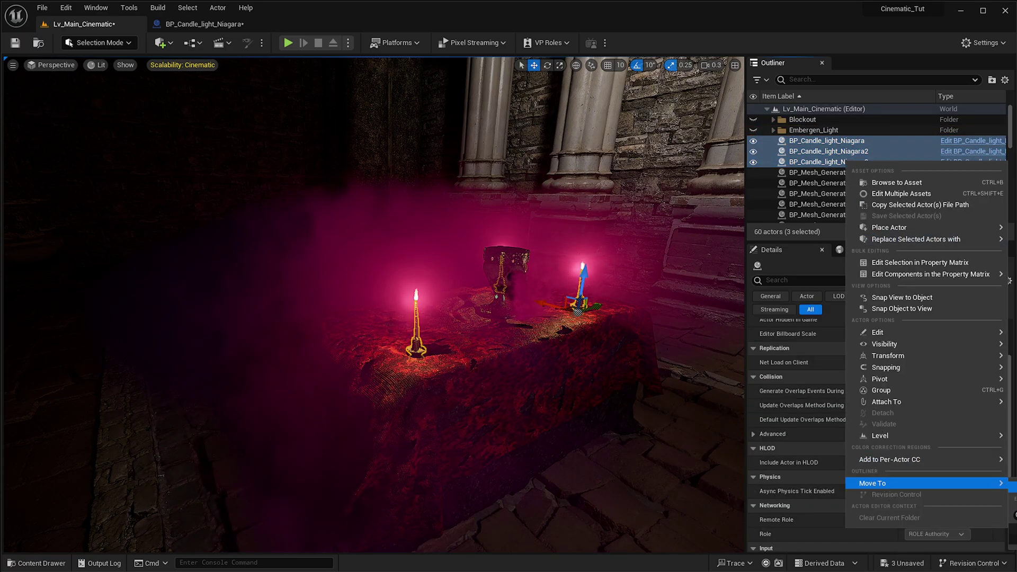
pyautogui.click(1012, 487)
pyautogui.click(801, 142)
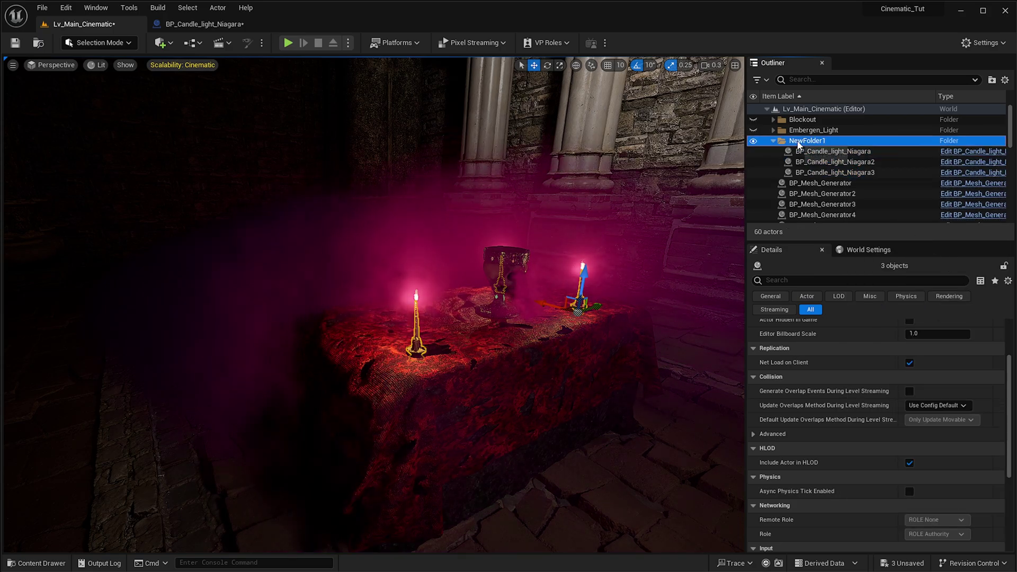
pyautogui.doubleClick(798, 142)
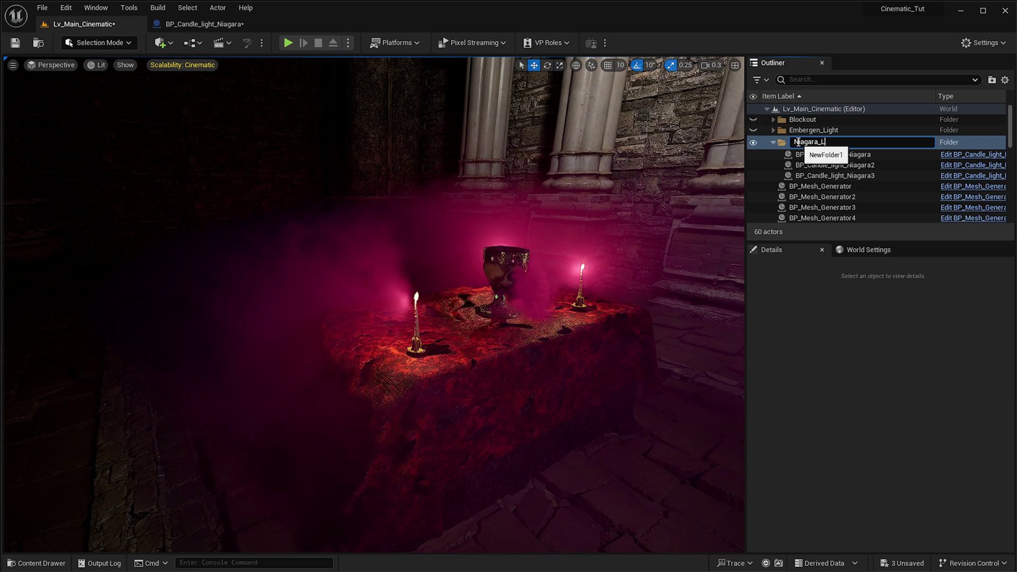
pyautogui.write('Niagara_Light')
pyautogui.press('Return')
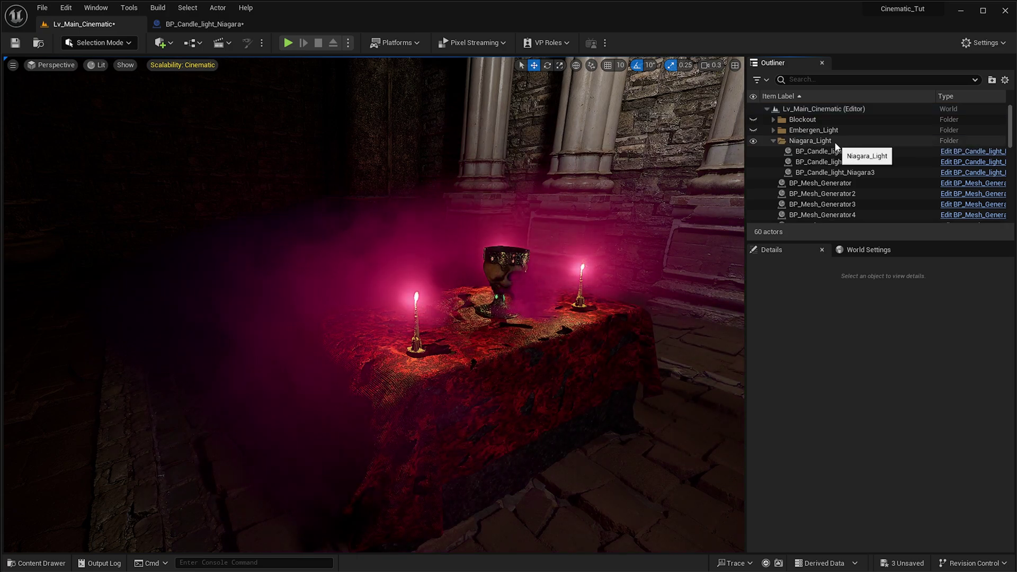
# - Toggle the visibility of the Niagara_Light folder repeatedly to compare the altar and smoke with and without the candles, leaving it visible
pyautogui.click(753, 141)
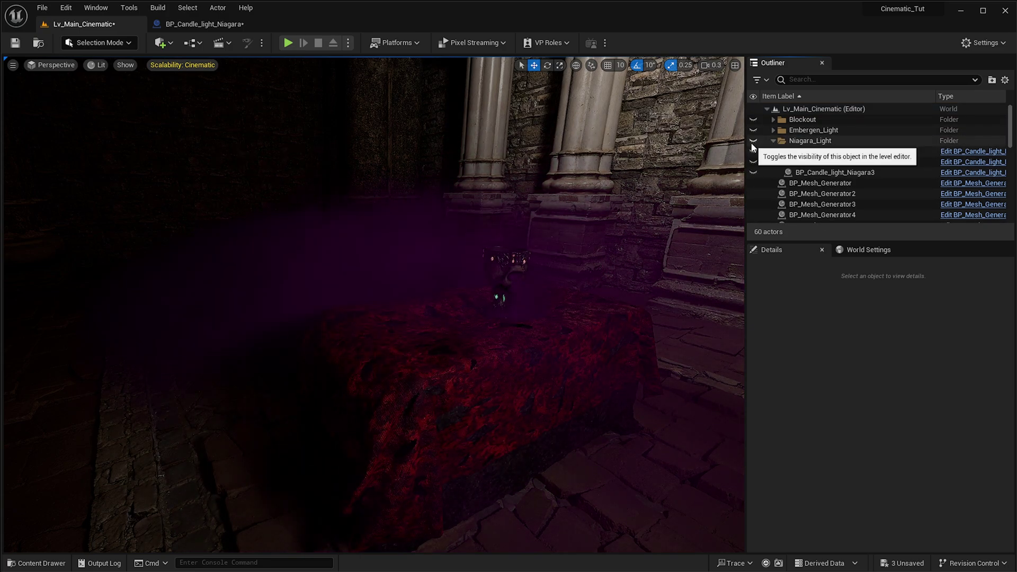
pyautogui.click(753, 142)
pyautogui.click(753, 142)
pyautogui.click(752, 142)
pyautogui.click(753, 142)
pyautogui.click(753, 142)
pyautogui.click(752, 142)
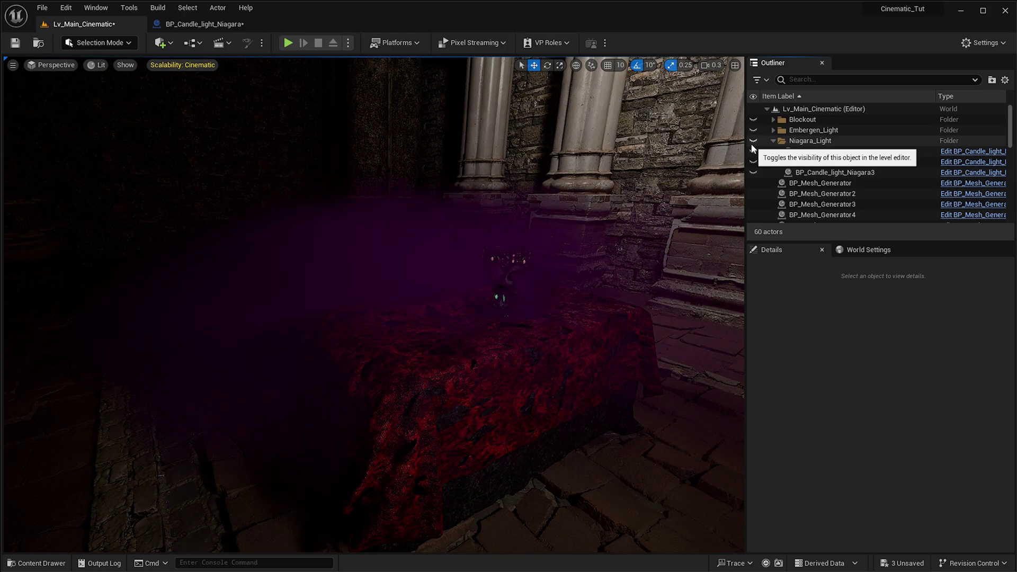
pyautogui.click(753, 142)
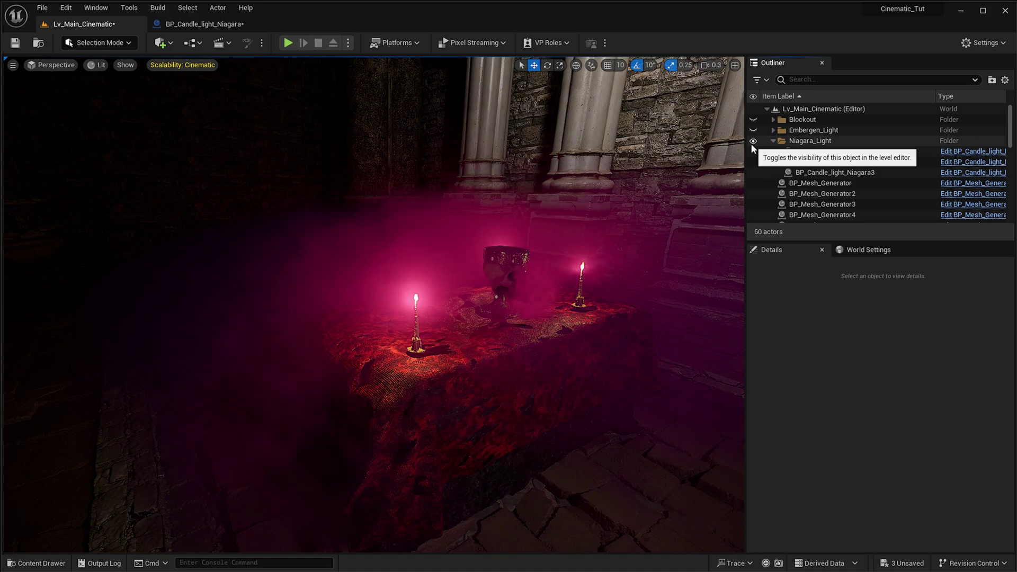
pyautogui.click(752, 142)
pyautogui.click(752, 141)
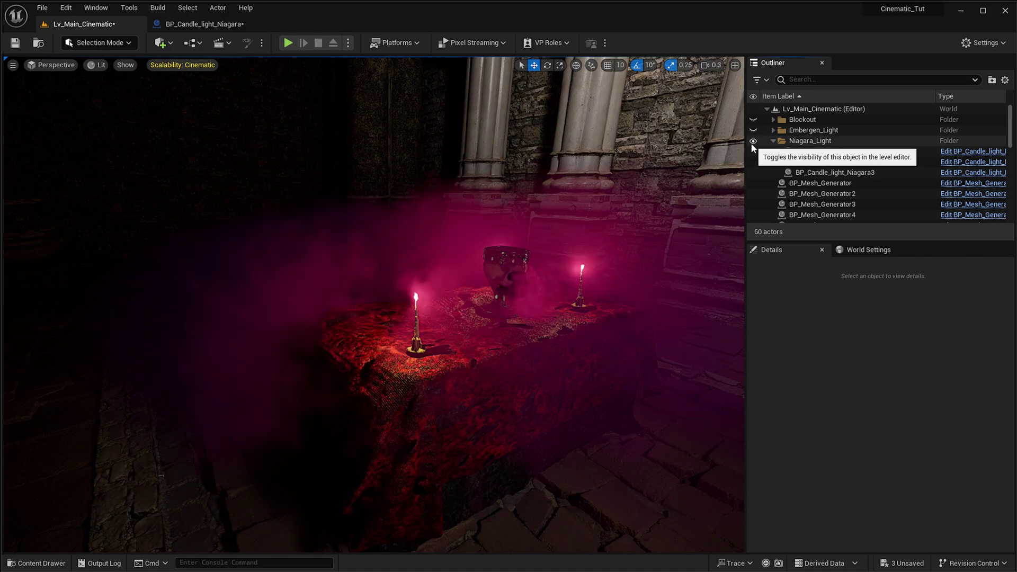
# - Examine the candlelit smoke around the skull goblet and altar from several angles
pyautogui.moveTo(652, 200); pyautogui.dragTo(672, 169, button='right')
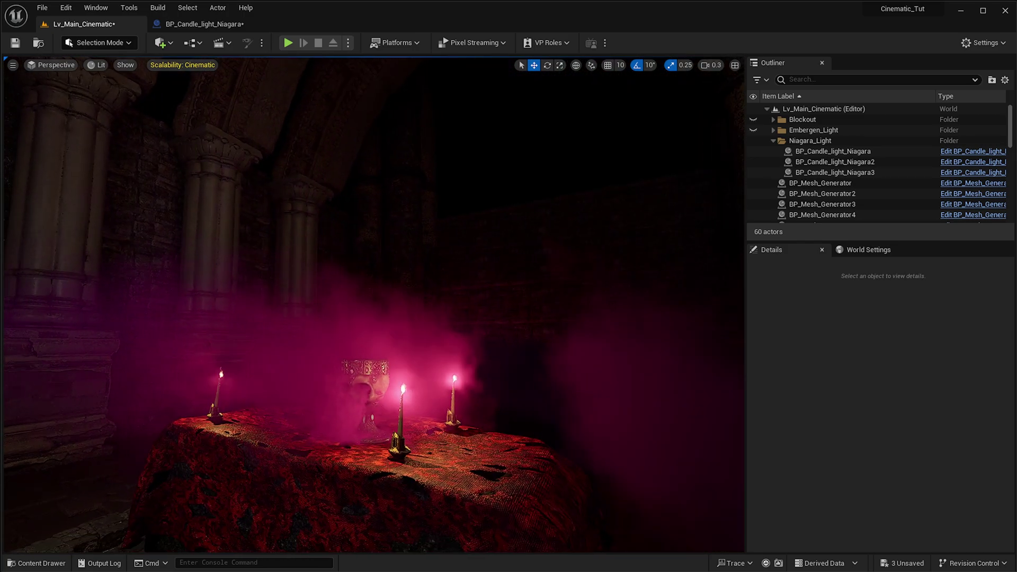
pyautogui.moveTo(477, 254); pyautogui.dragTo(486, 305, button='right')
pyautogui.moveTo(273, 326); pyautogui.dragTo(370, 375, button='right')
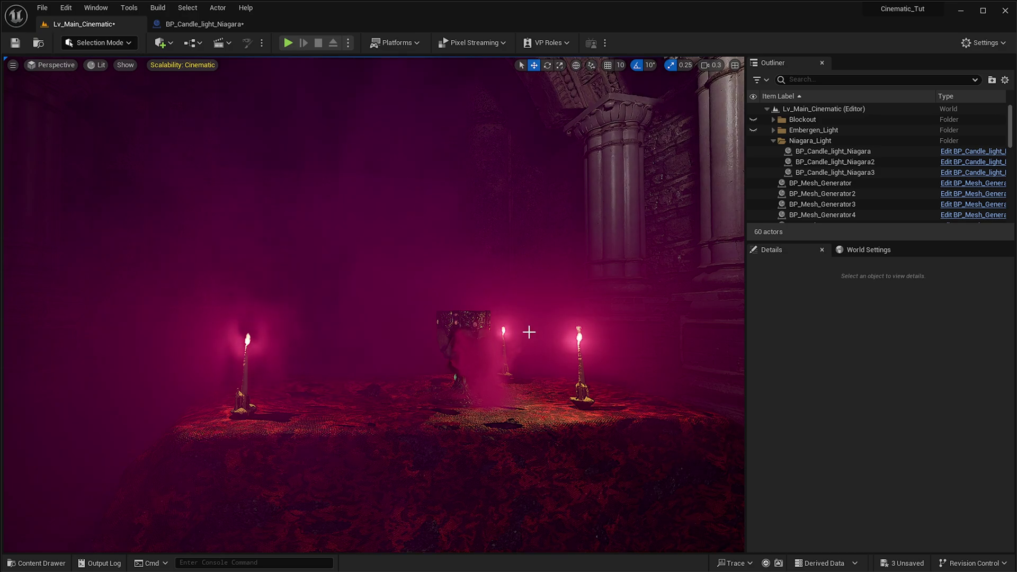
pyautogui.moveTo(533, 331); pyautogui.dragTo(490, 324, button='right')
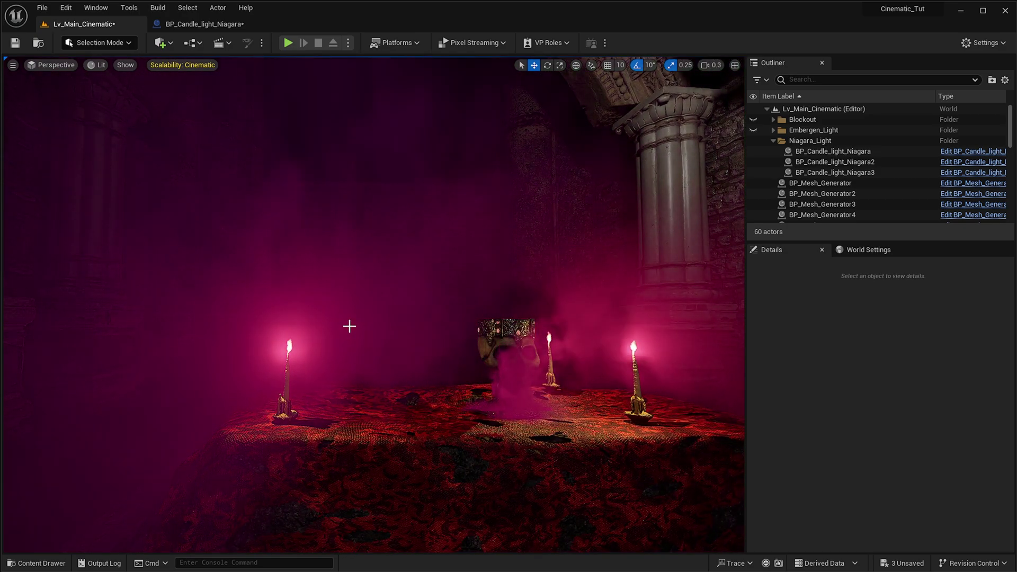
pyautogui.moveTo(349, 325); pyautogui.dragTo(305, 332, button='right')
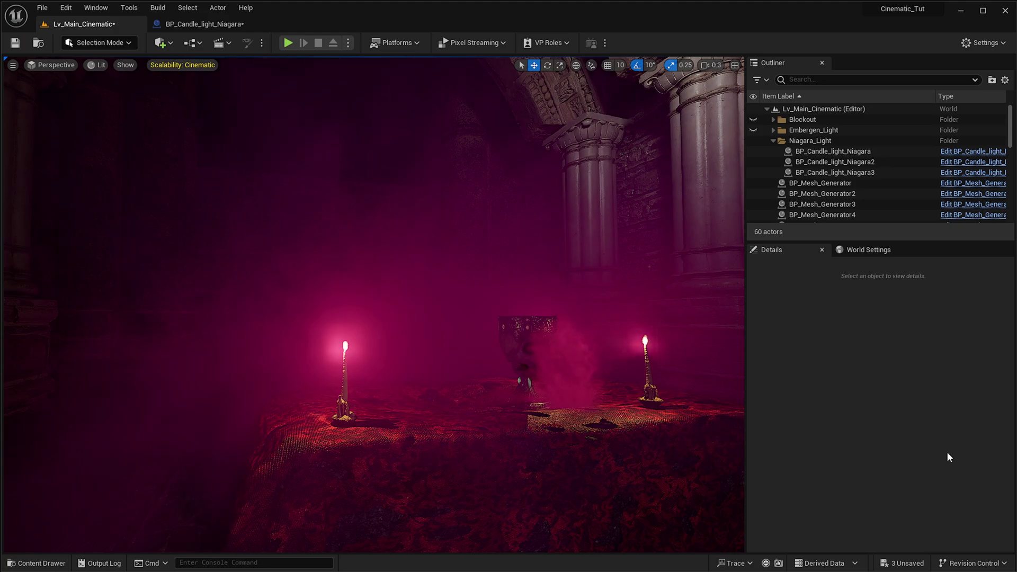